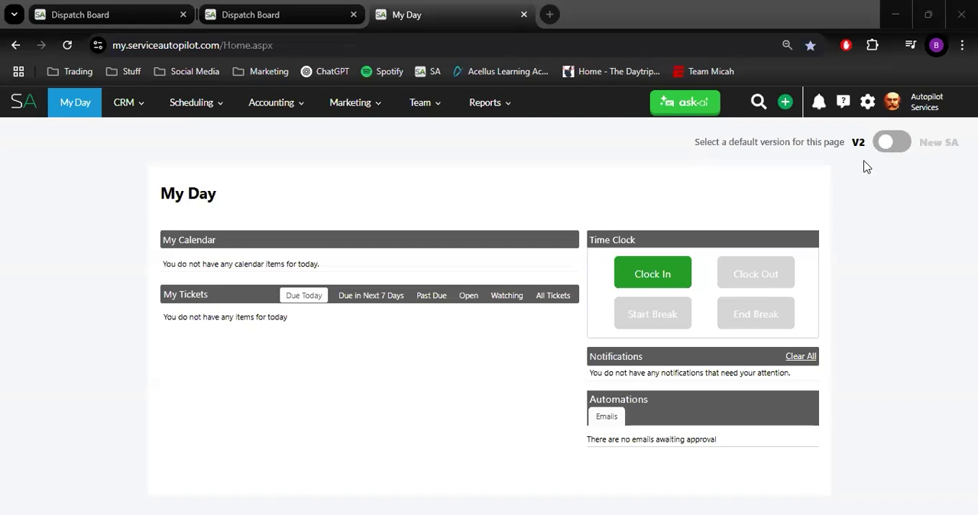
Search the settings for "Prod", open the Scheduling products list and start a new non-inventory product
left_click(867, 102)
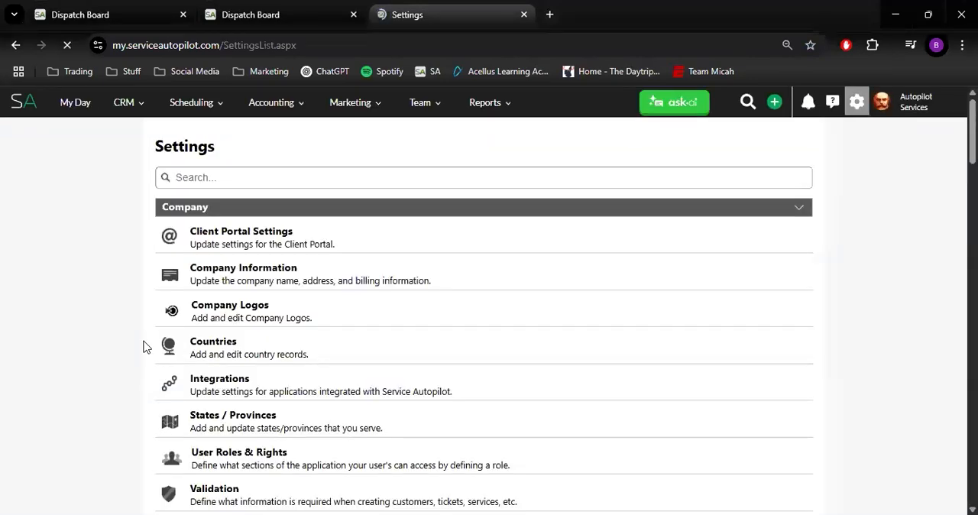
type("Prod")
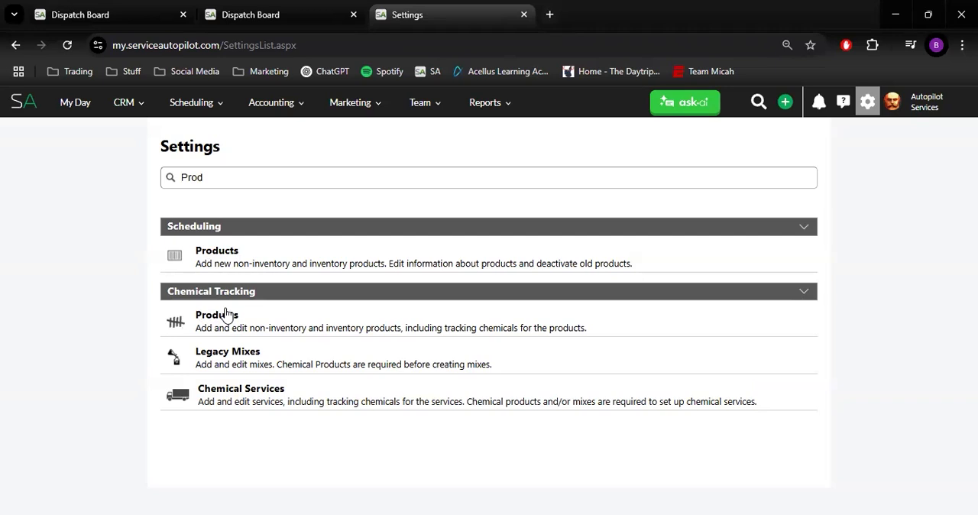
left_click(236, 258)
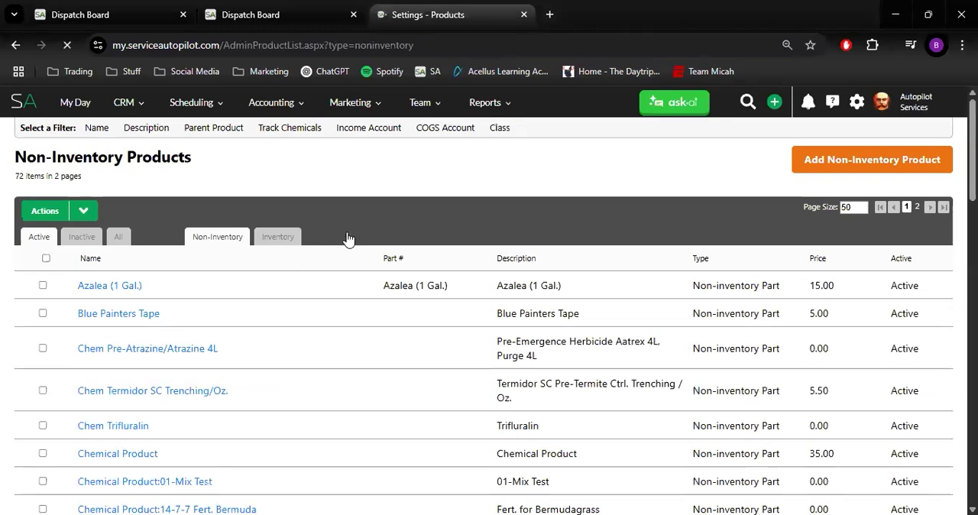
left_click(865, 161)
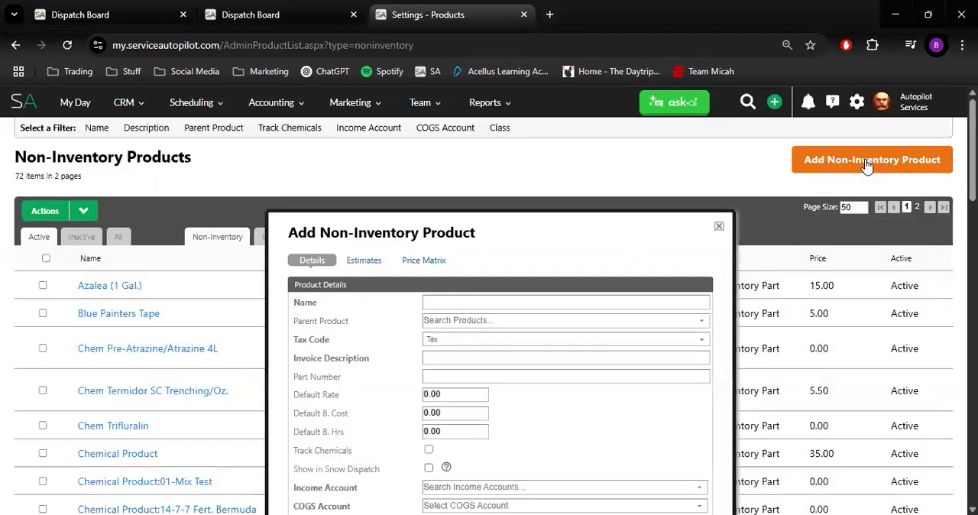
scroll(535, 286, "down", 2)
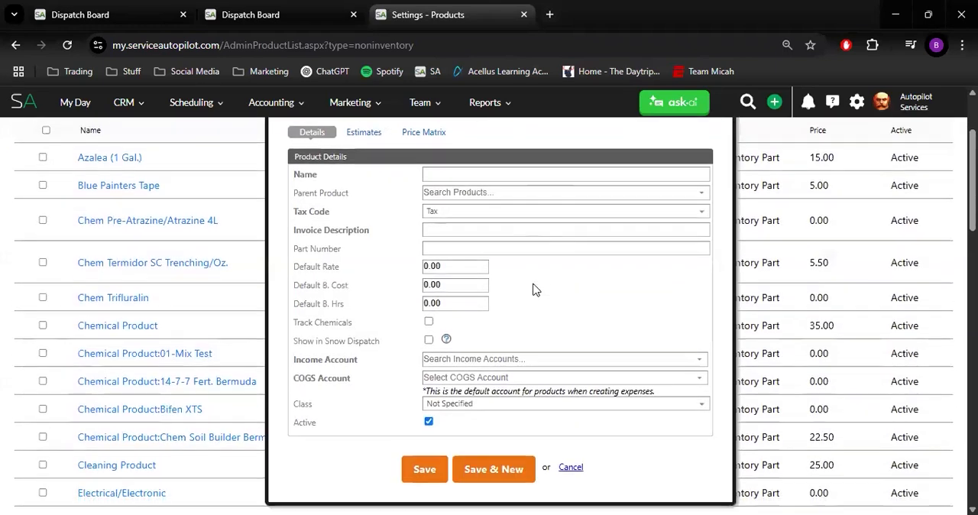
scroll(535, 284, "up", 1)
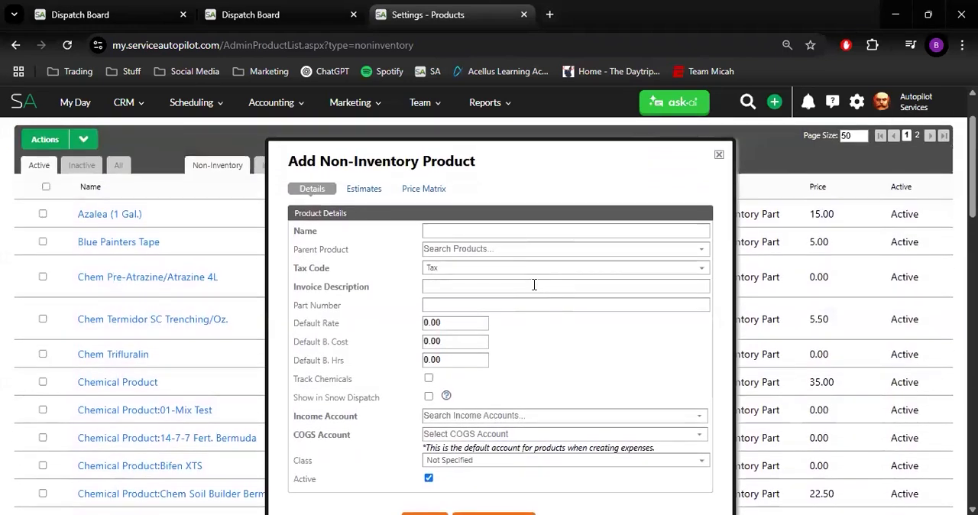
Name the new non-inventory product "Chemical Product used in training"
left_click(525, 232)
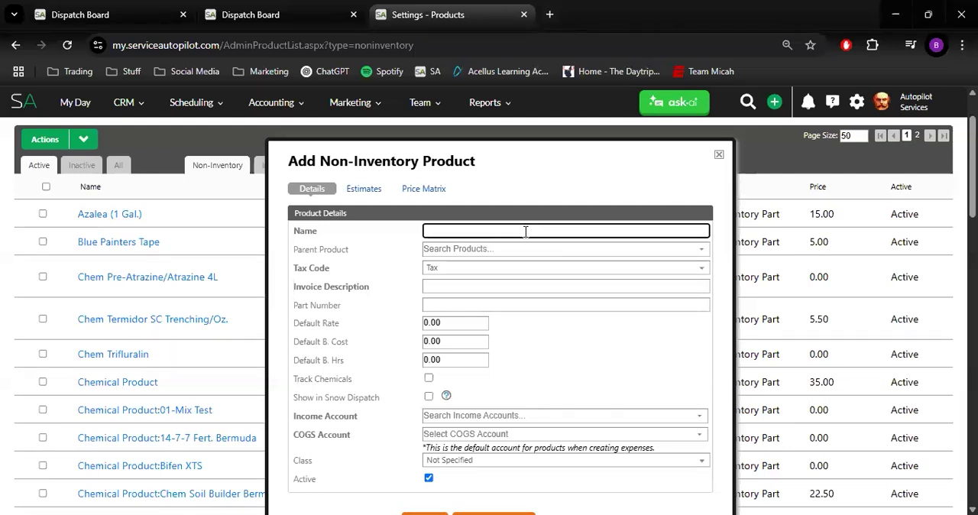
type("Chemical Product u")
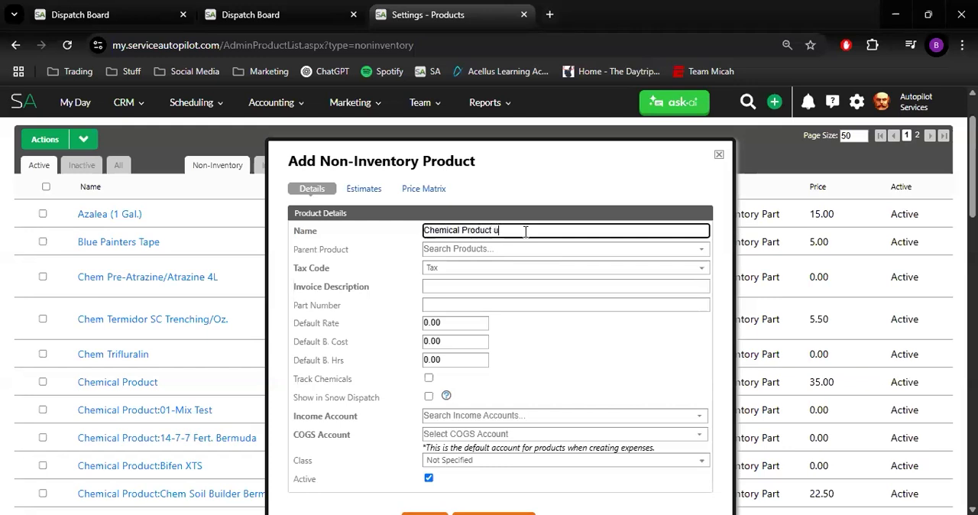
type("sed in Training")
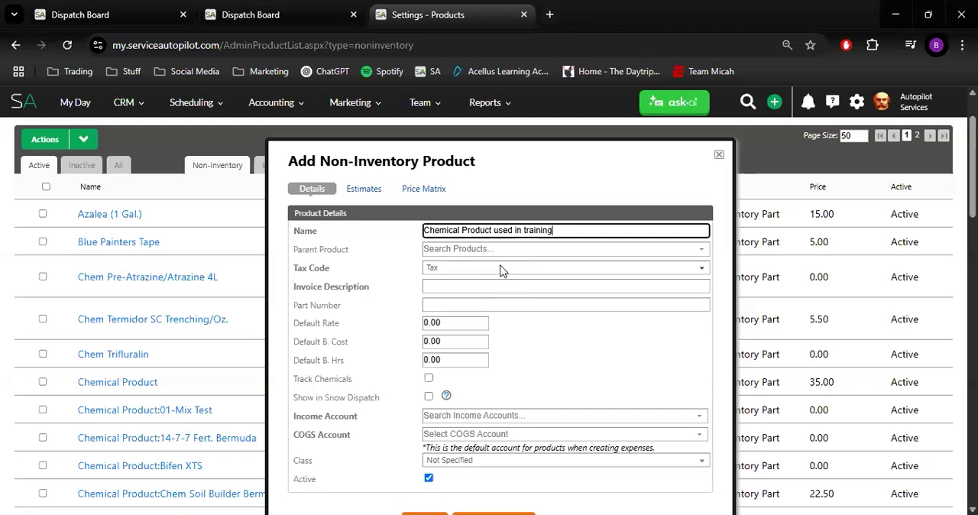
Set the product's tax code to Non and its invoice description to "Chemical Product we used on your property"
left_click(501, 269)
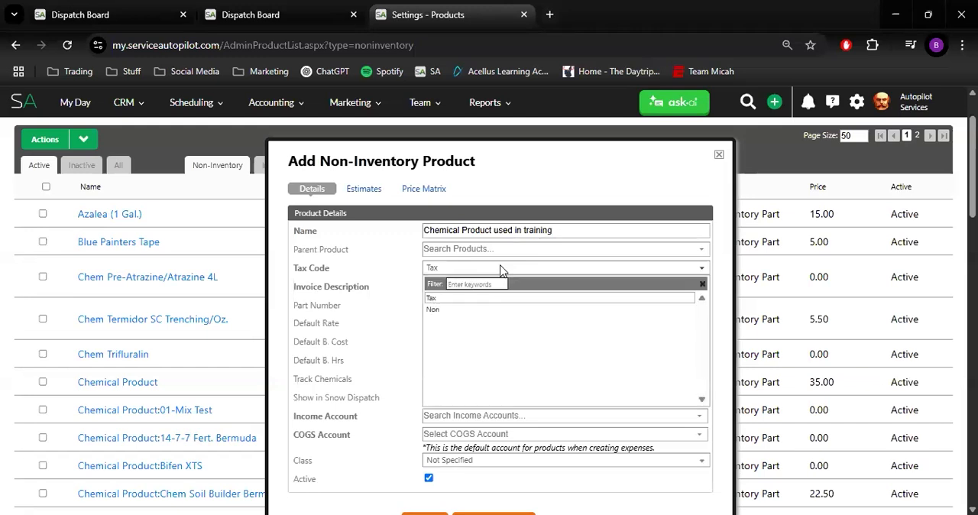
left_click(495, 309)
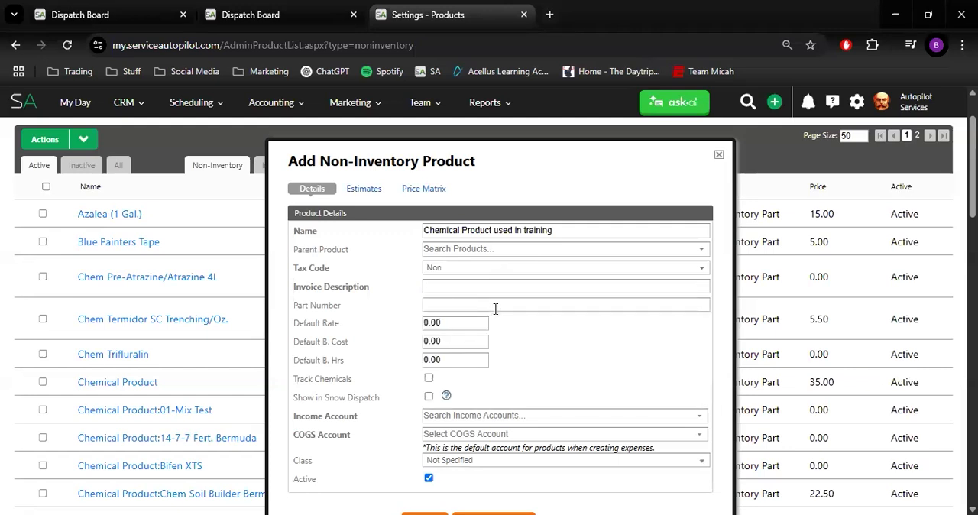
left_click(475, 283)
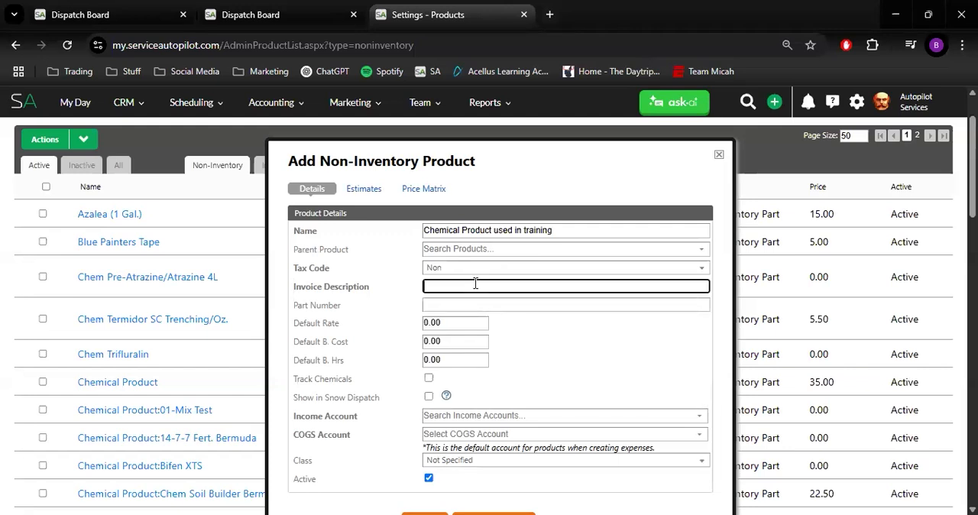
type("Chemical  Product we used on your proper")
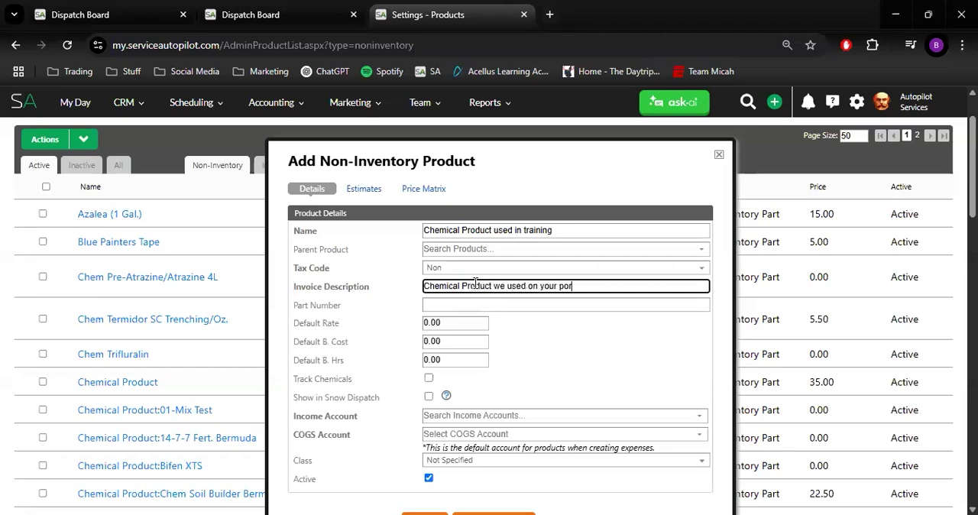
type("ty")
Leave the part number and default rate, cost and hours as they are, and enable Track Chemicals for the product
left_click(496, 307)
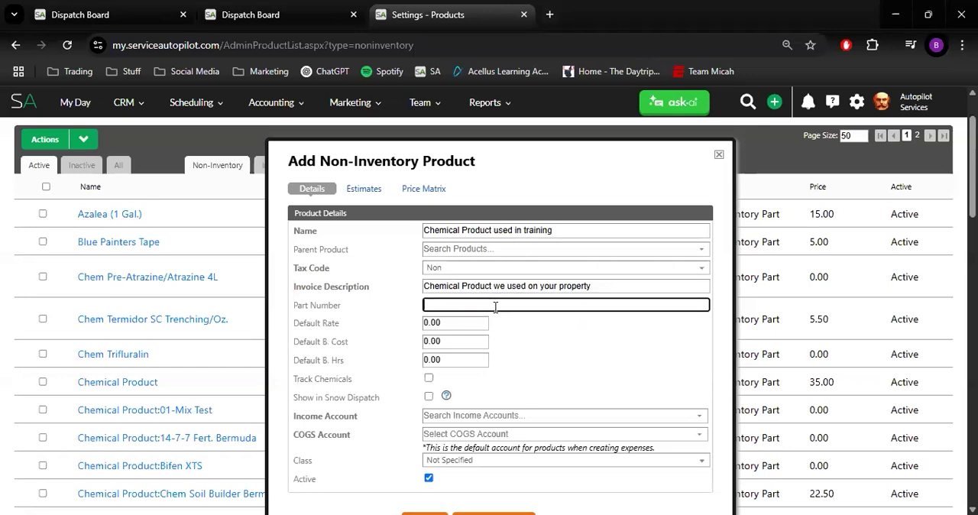
left_click(473, 324)
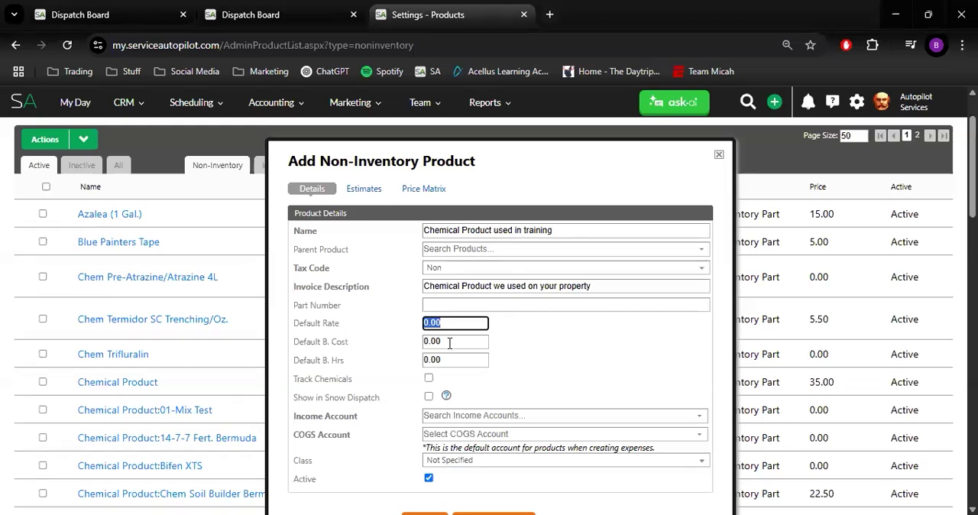
key("Tab")
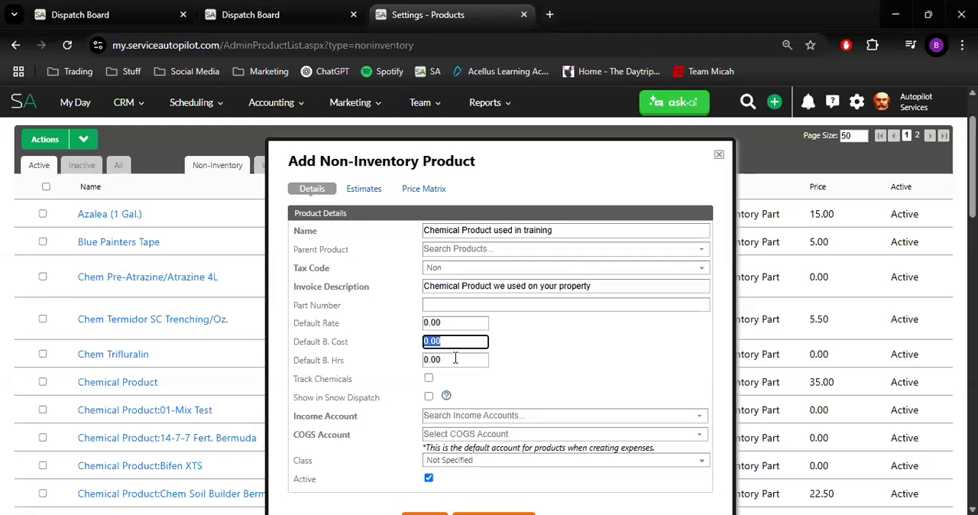
left_click(456, 359)
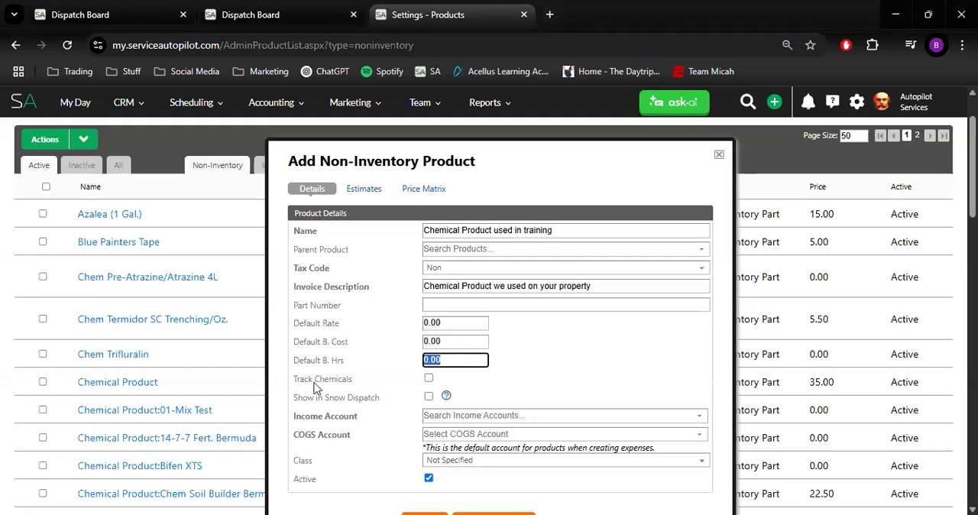
left_click(429, 379)
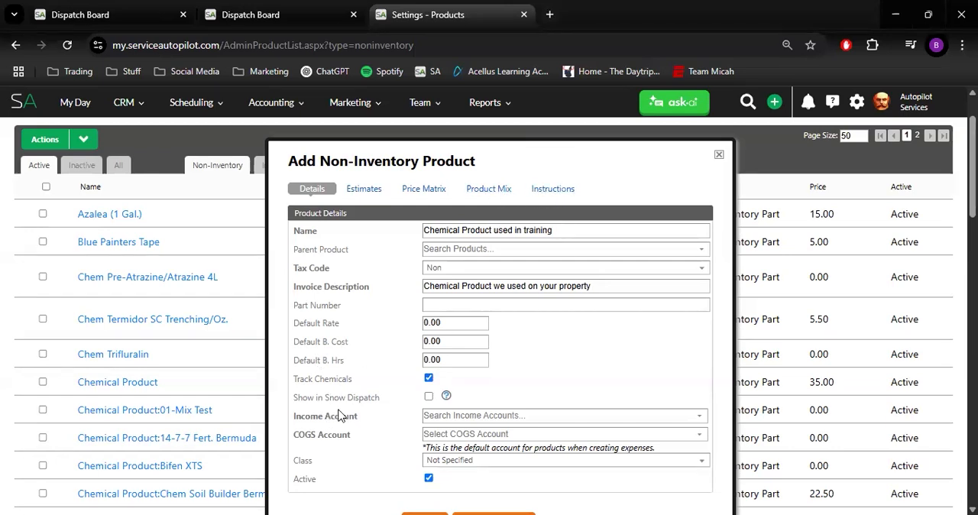
Assign Maintenance Products as the income account and Materials Costs as the COGS account
left_click(452, 415)
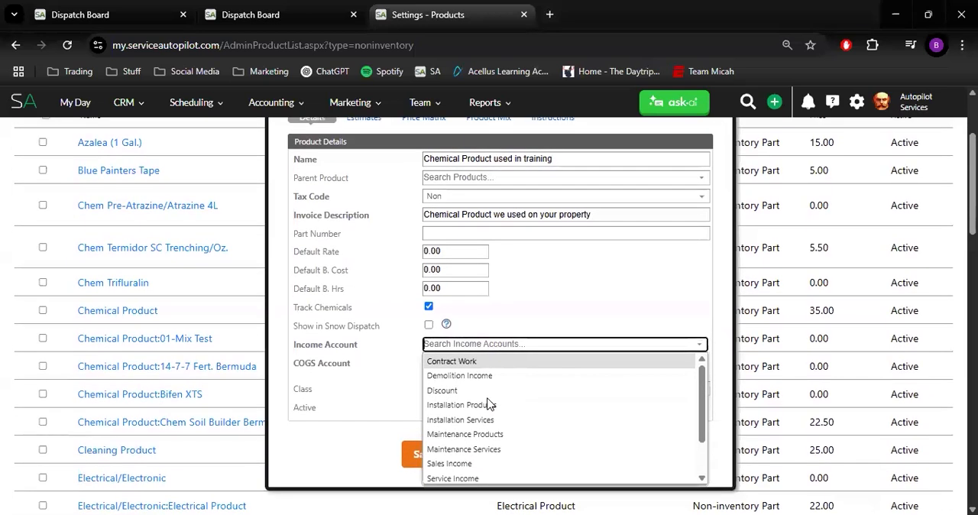
scroll(489, 401, "down", 1)
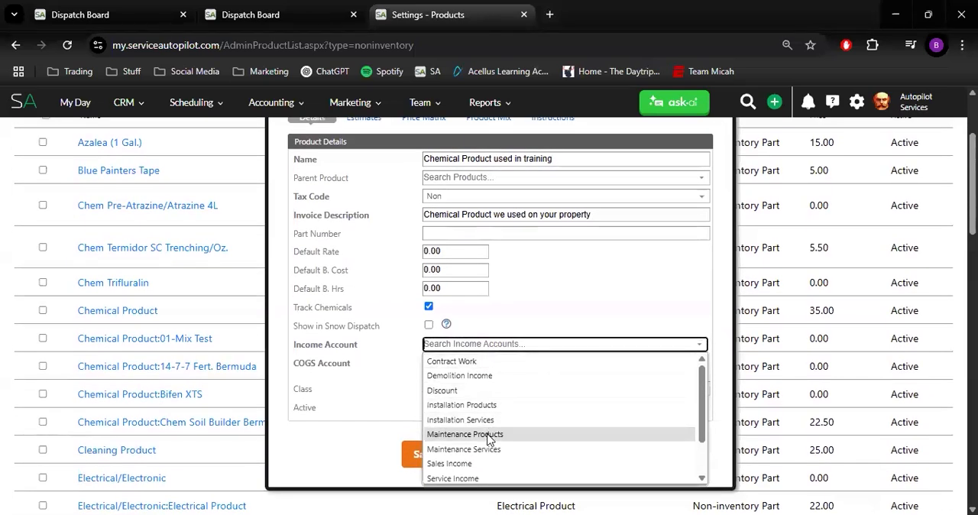
left_click(489, 436)
left_click(494, 364)
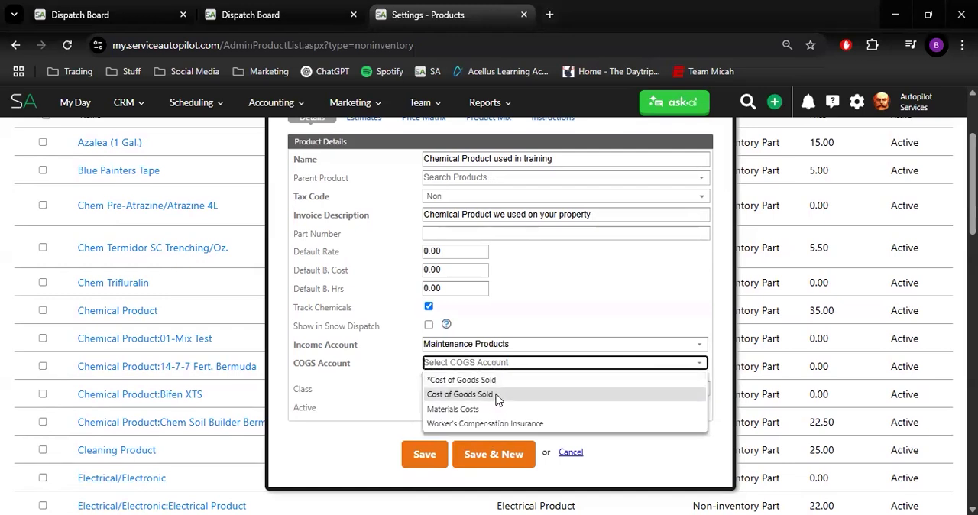
left_click(497, 409)
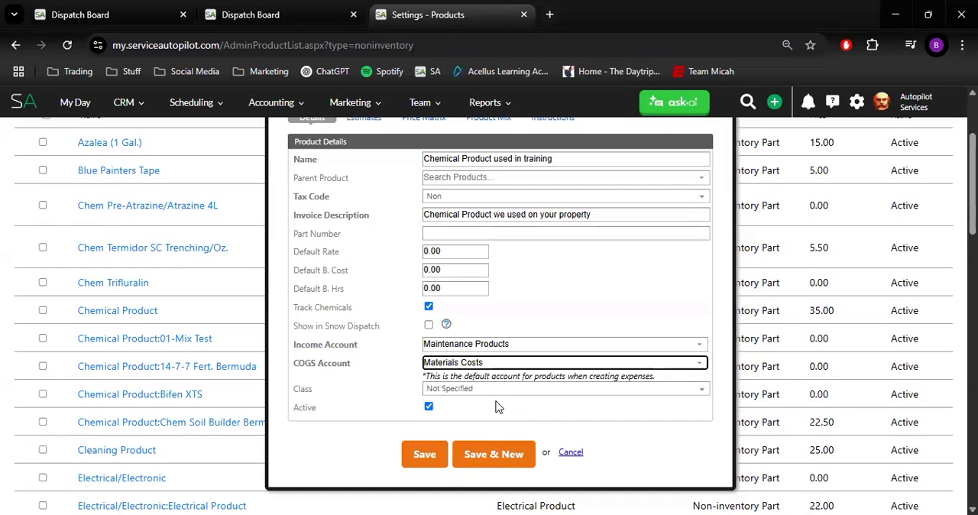
Open the product mix settings and examine the scientific name, EPA registration number and list of available targets
scroll(498, 340, "up", 1)
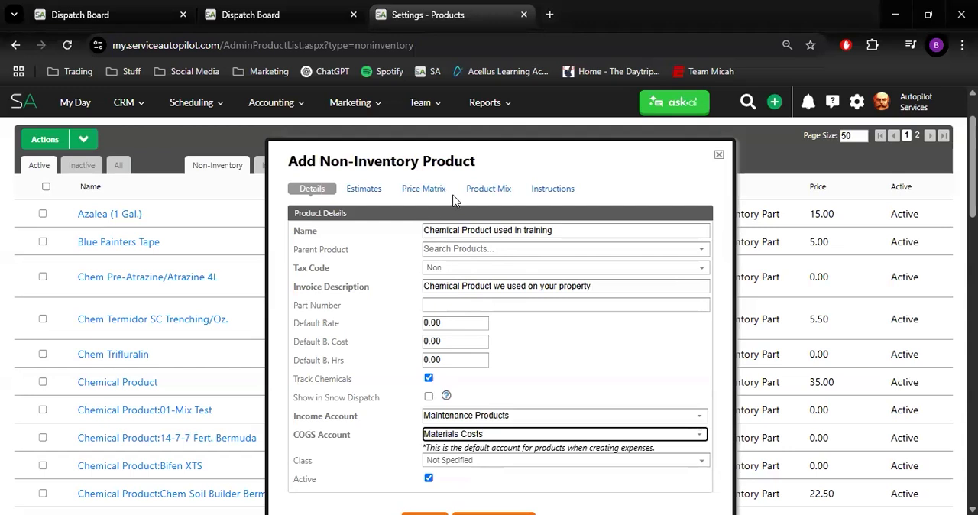
left_click(496, 188)
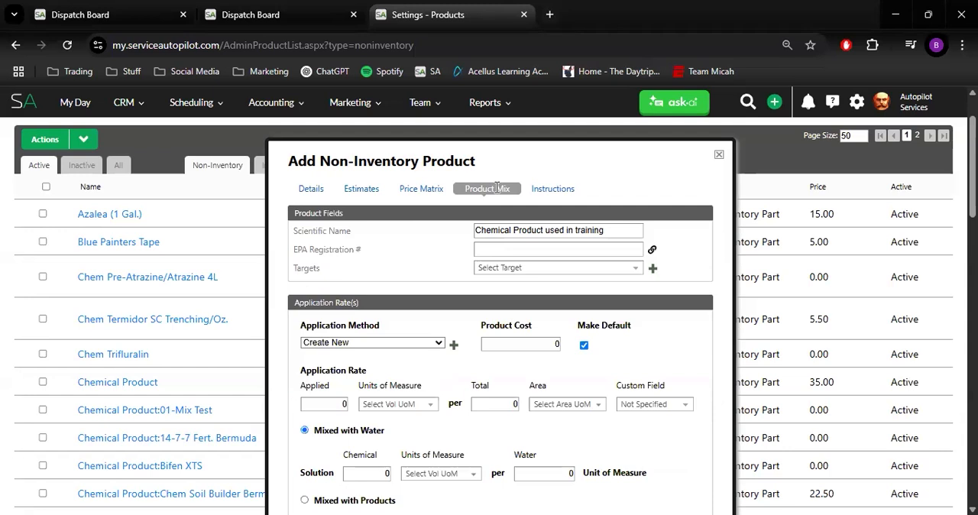
triple_click(493, 231)
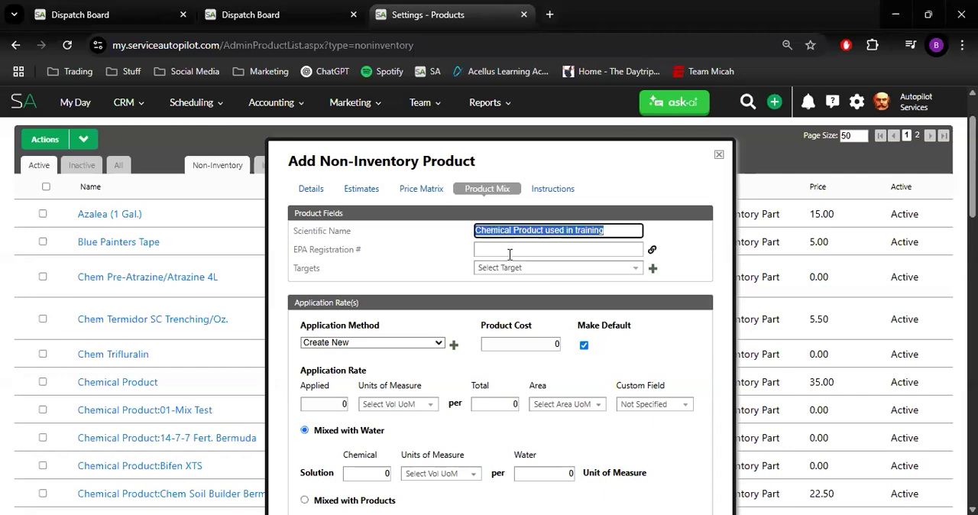
left_click(509, 251)
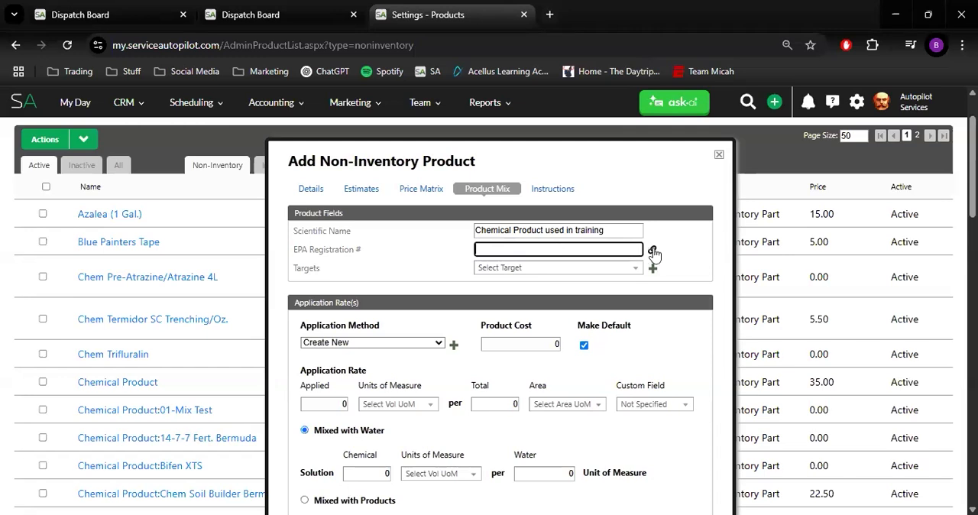
left_click(526, 268)
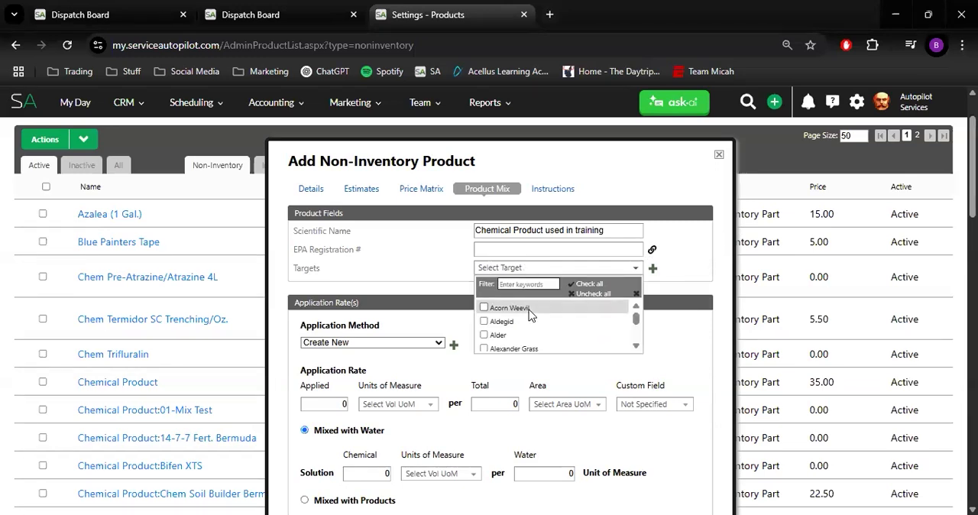
scroll(529, 313, "down", 2)
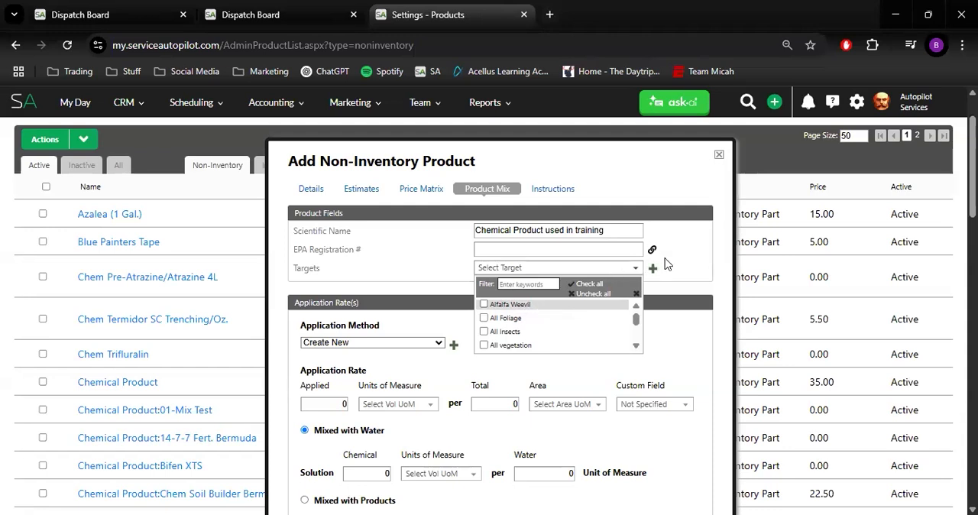
left_click(638, 280)
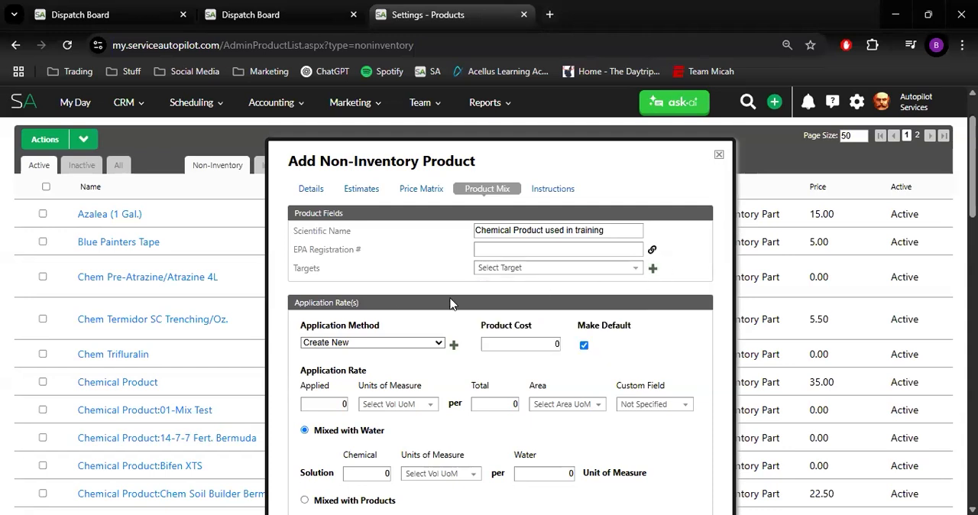
Add a new target named "Unwanted Pests" to the product and save it
left_click(654, 269)
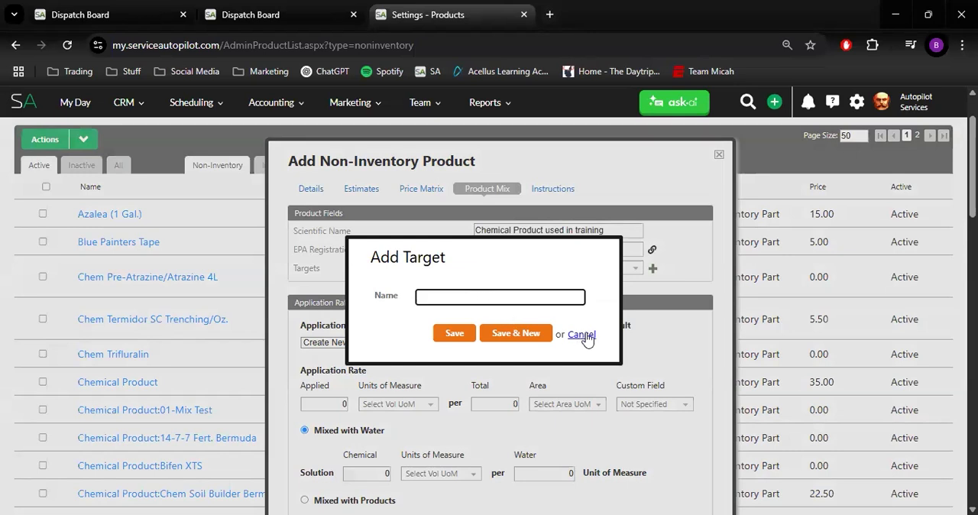
type("Unwat")
key("BackSpace")
type("nted Pests")
left_click(457, 328)
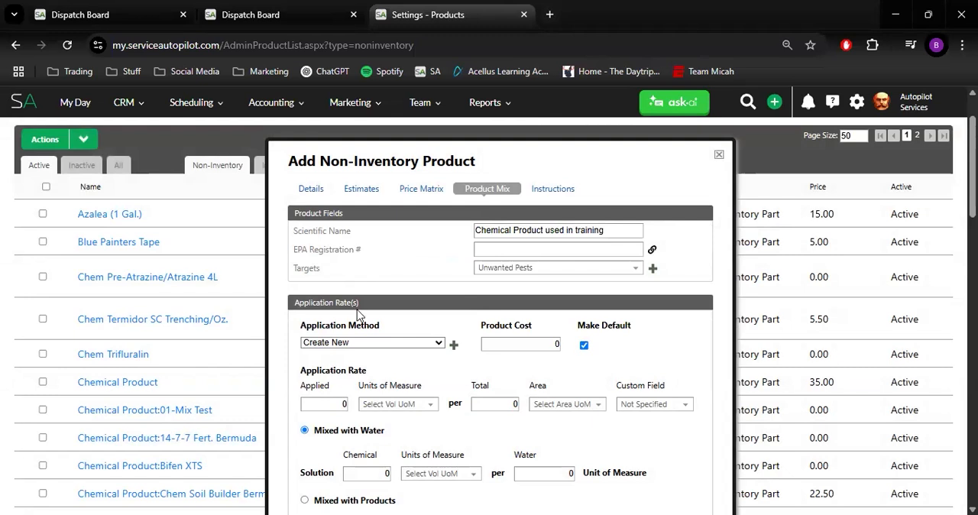
Set the application method to Backpack Sprayer with a product cost of 2.50
scroll(357, 309, "down", 1)
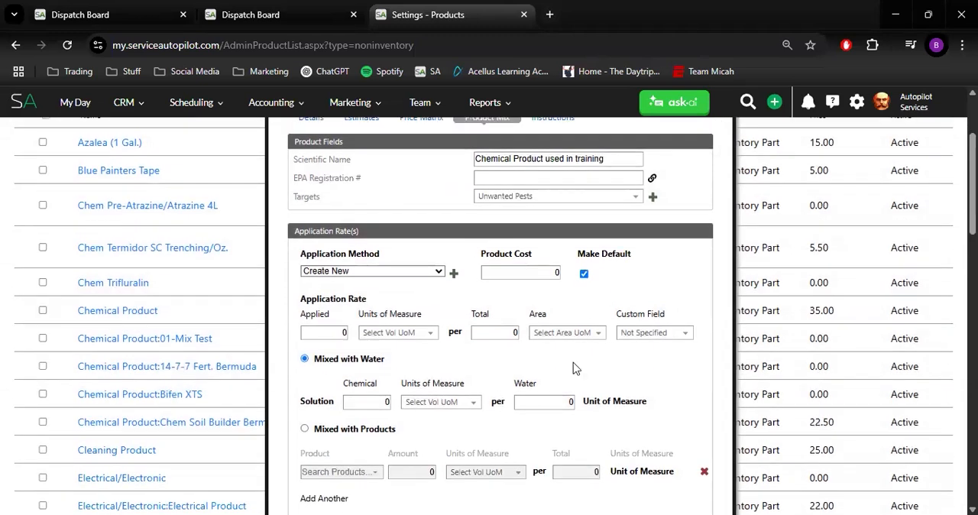
left_click(397, 277)
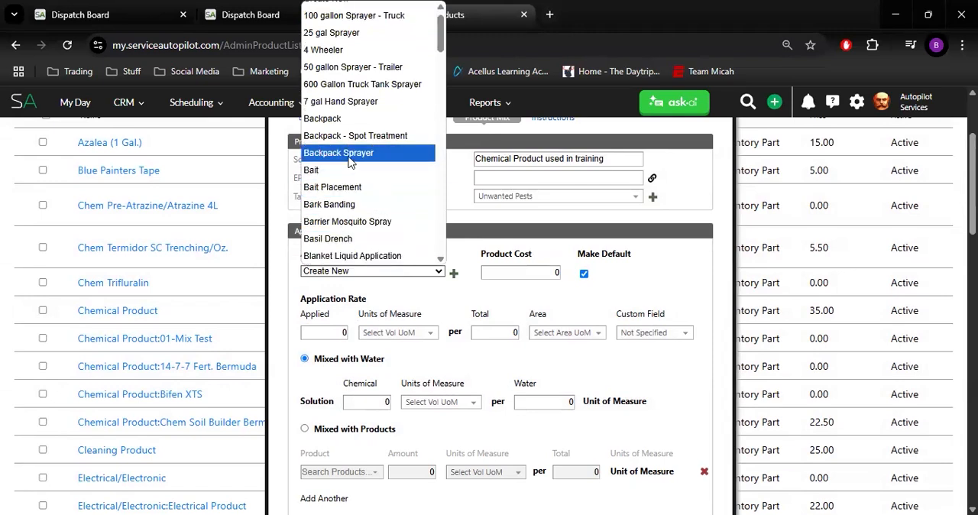
left_click(349, 153)
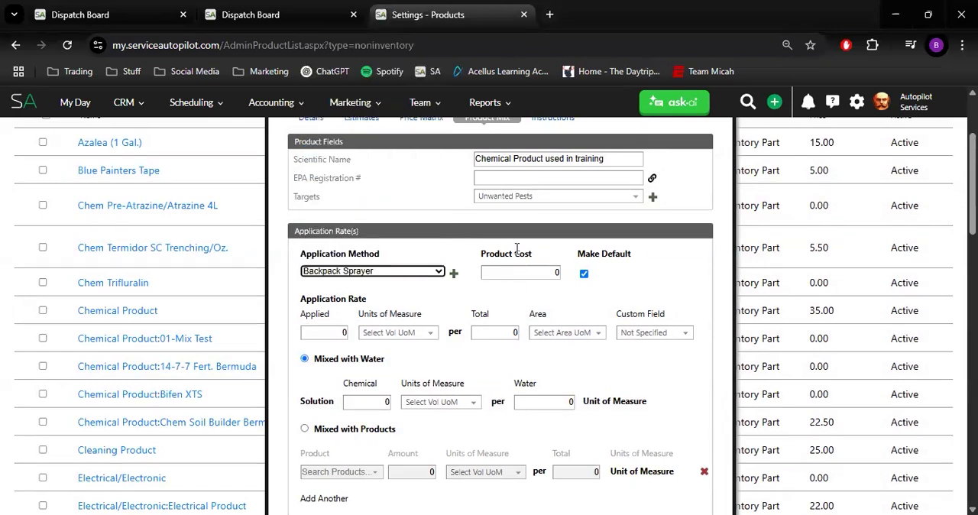
left_click(524, 272)
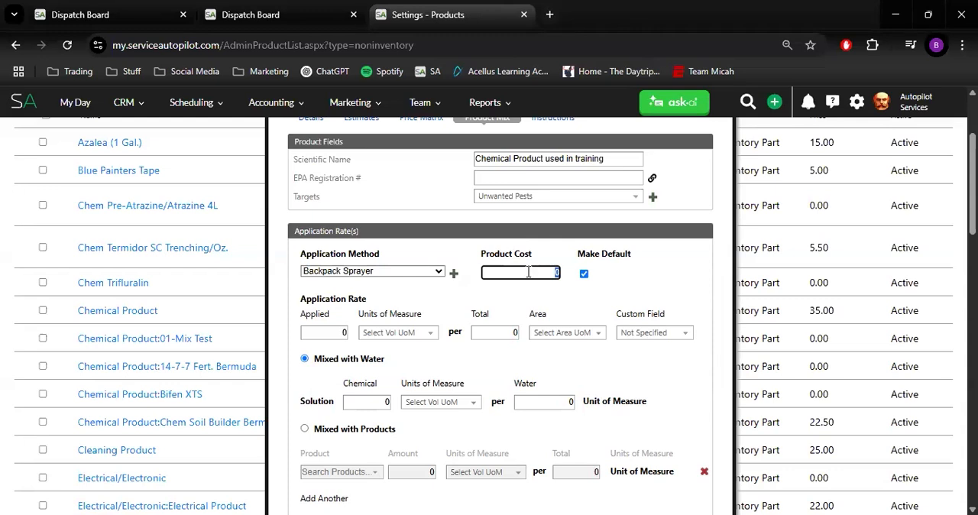
type("2.50")
Enter an application rate of 1 Fluid Ounces applied per total of 1 Gallon
left_click(332, 336)
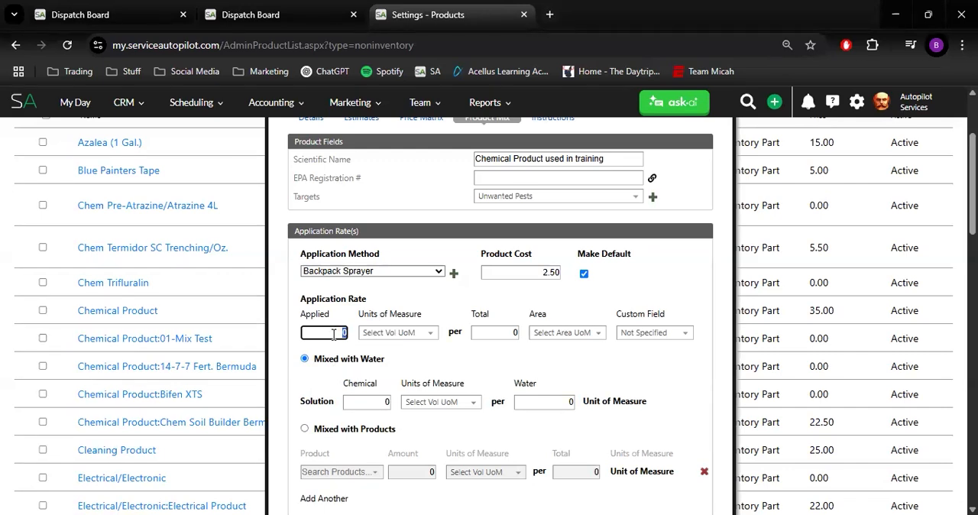
type("1")
left_click(393, 338)
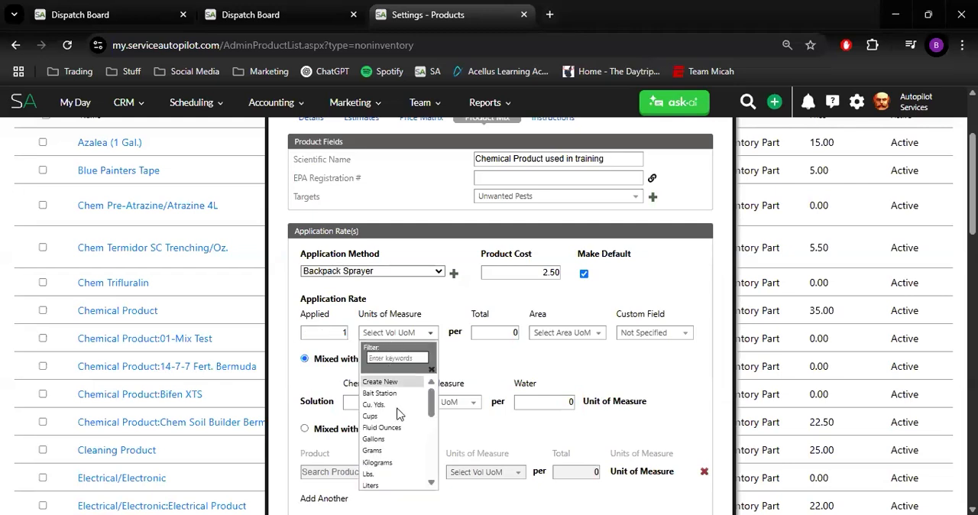
left_click(382, 427)
left_click(510, 337)
double_click(510, 337)
type("1")
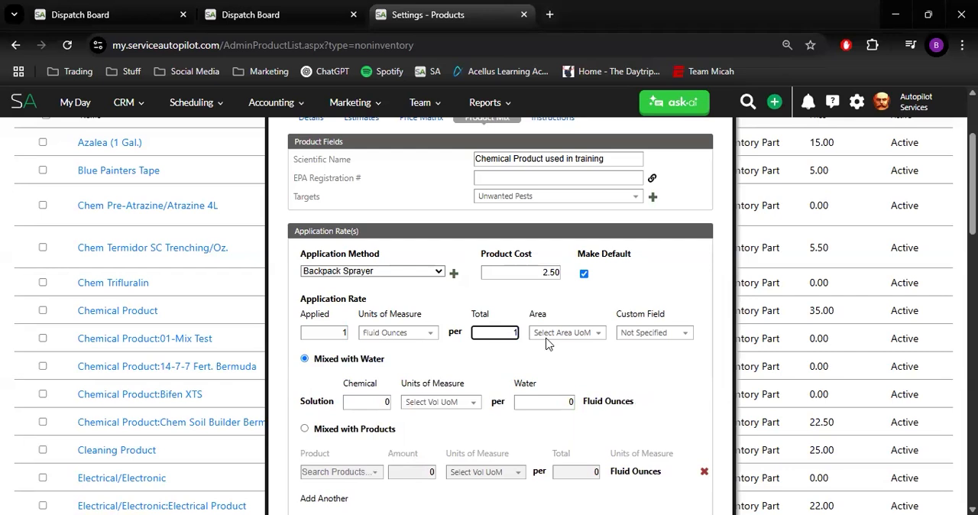
left_click(557, 332)
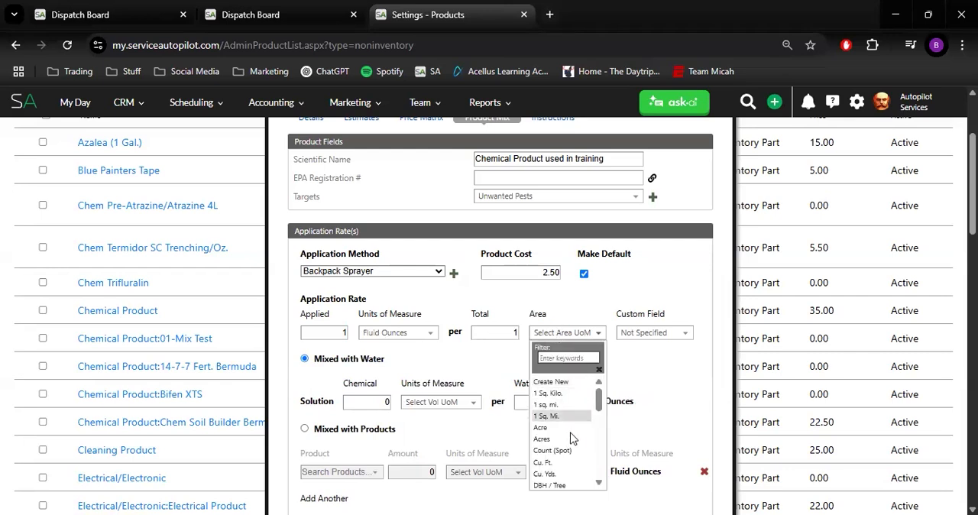
scroll(573, 465, "down", 2)
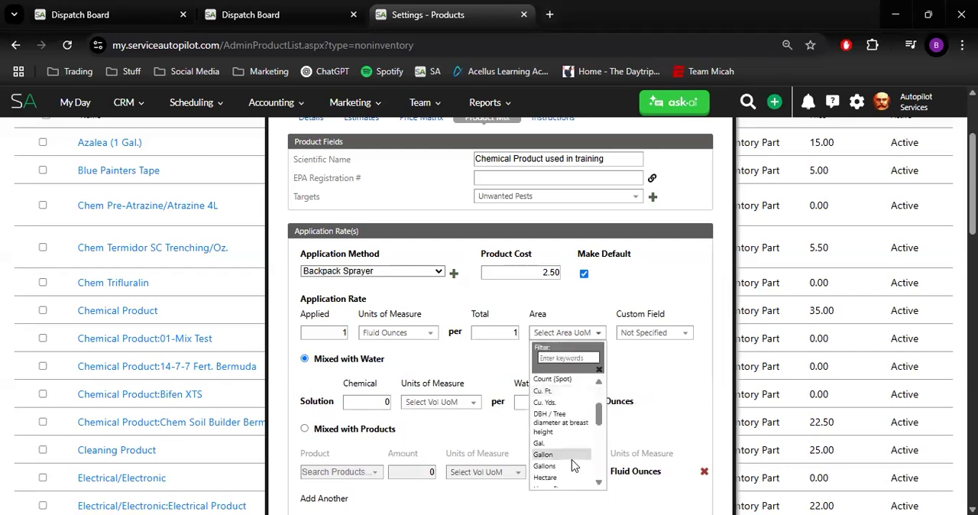
left_click(573, 457)
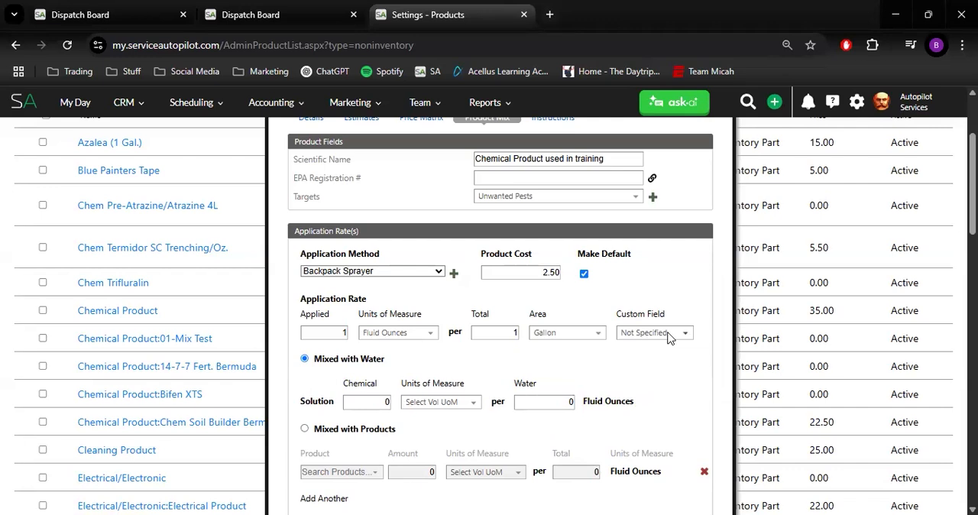
Assign Gross Sq. Ft. as the custom field for the application rate
left_click(669, 335)
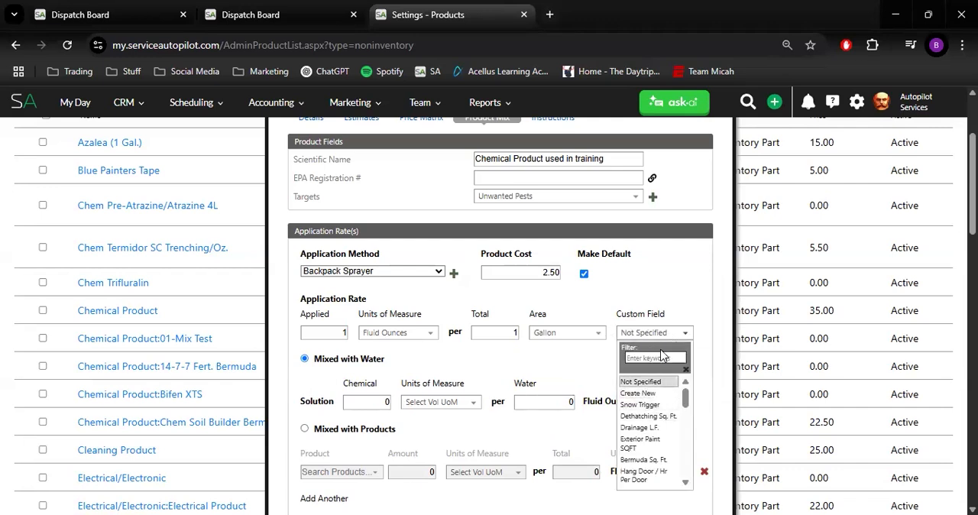
scroll(645, 451, "down", 2)
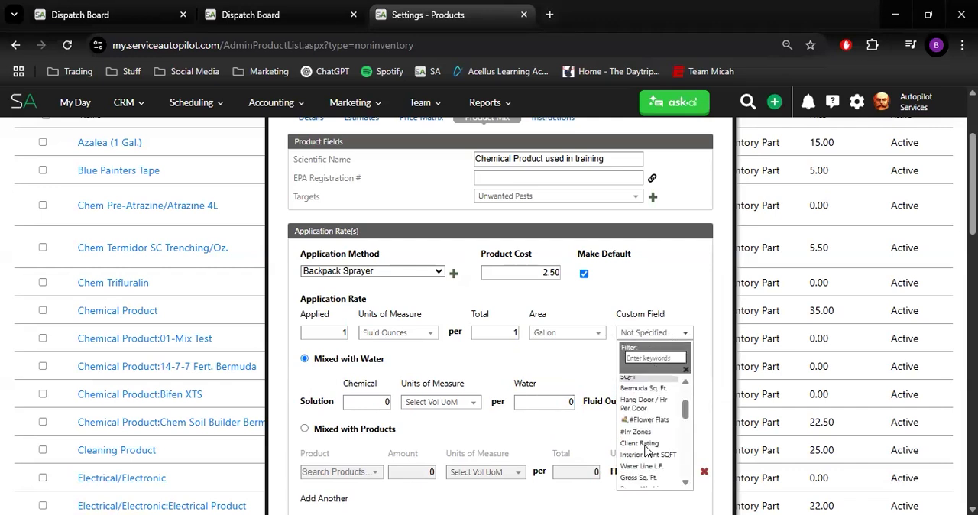
scroll(648, 439, "down", 2)
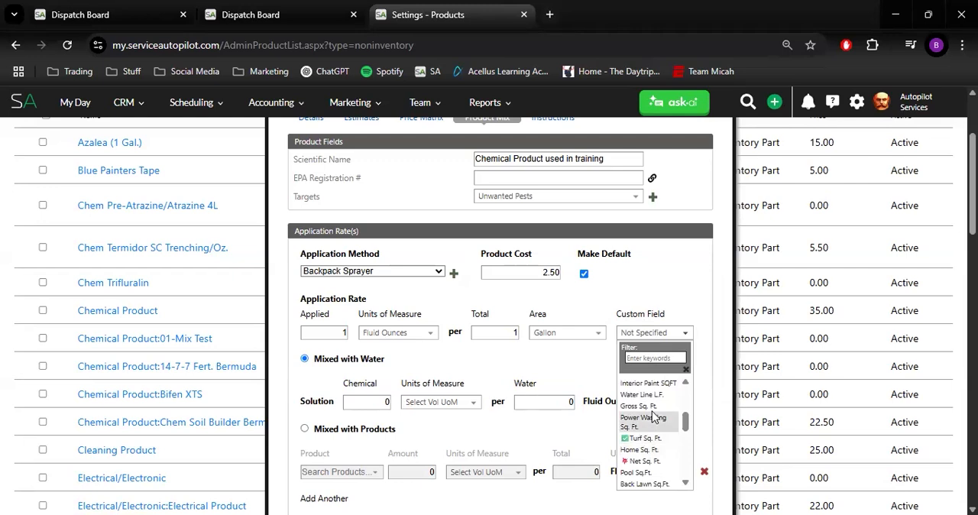
left_click(653, 409)
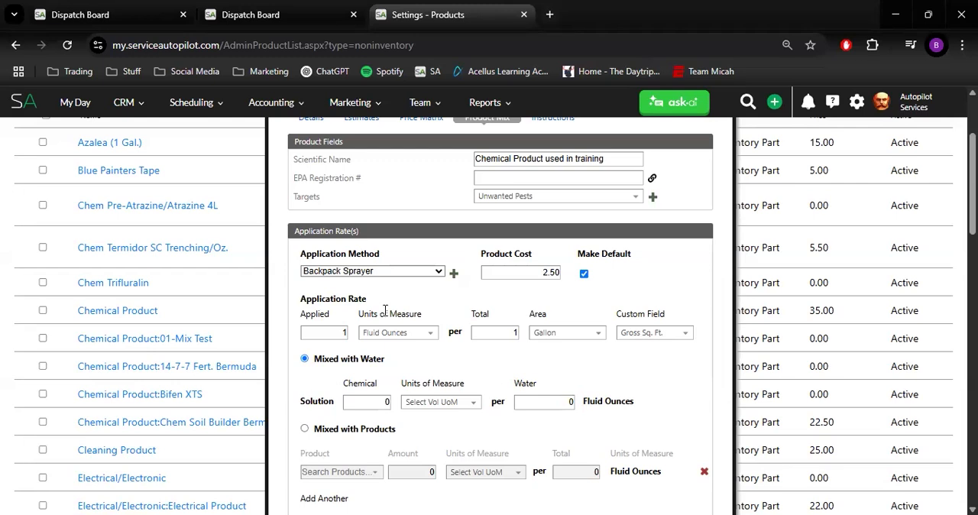
Change the application rate to 1 Gallons per 1000 Cu. Ft
left_click(552, 336)
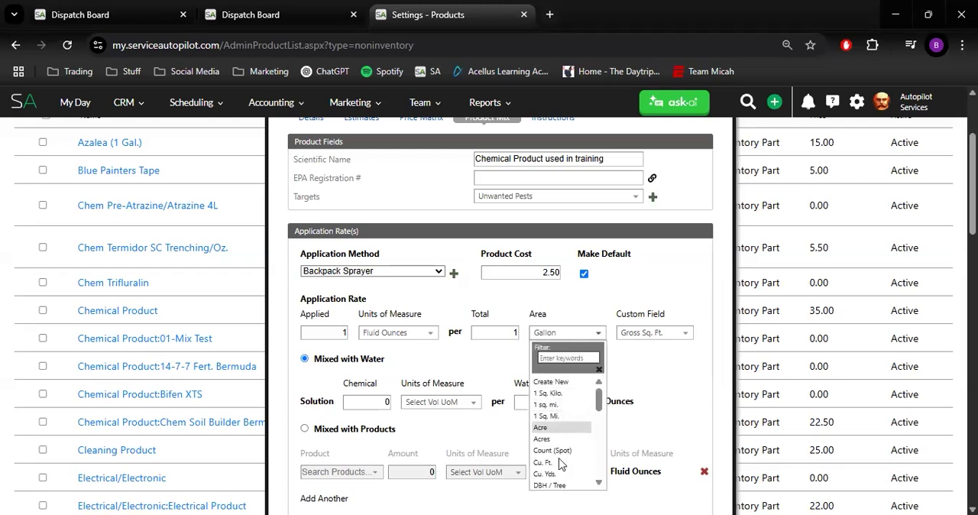
left_click(558, 462)
left_click(528, 337)
type("1000")
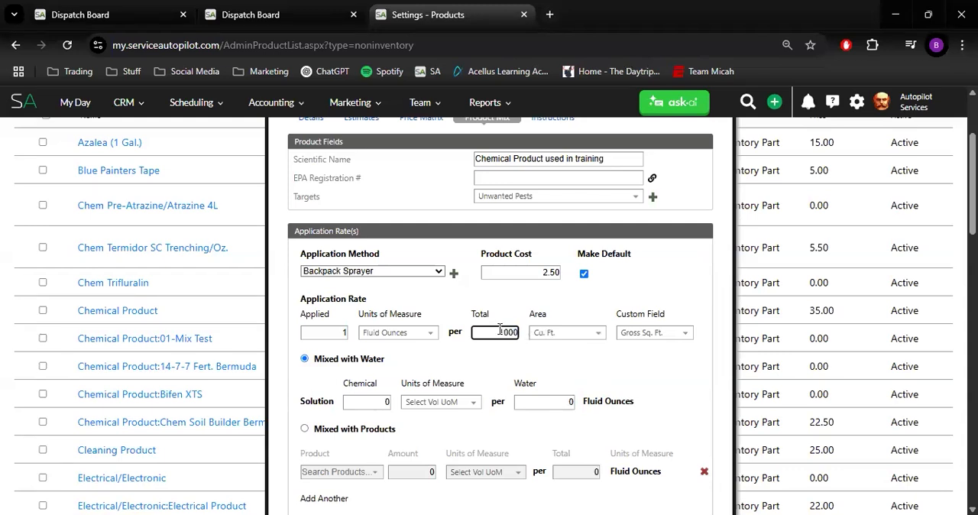
left_click(391, 335)
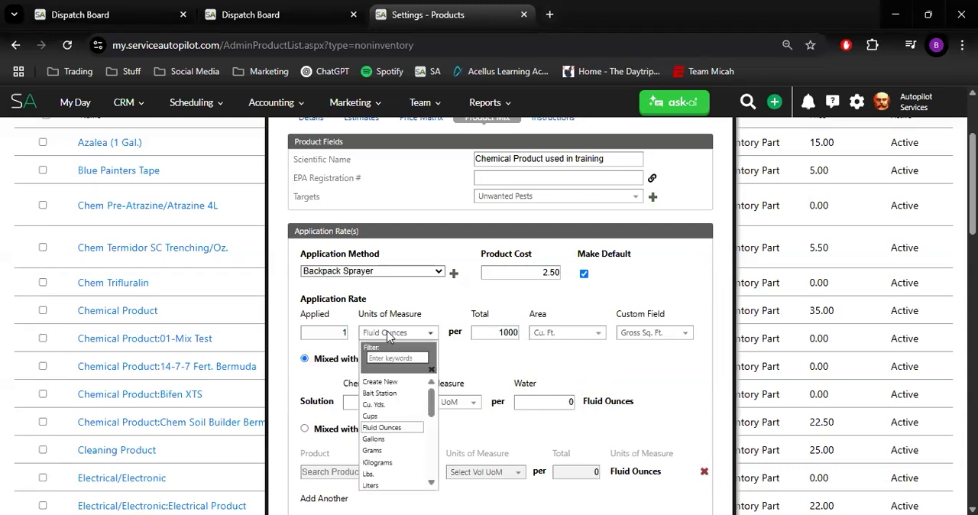
left_click(374, 439)
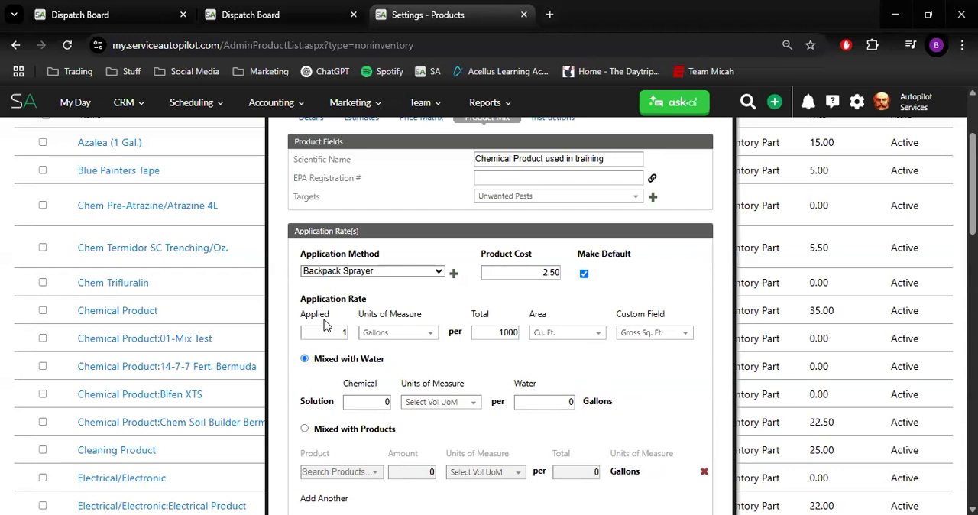
Change the application rate's custom field to Turf Sq. Ft
left_click(662, 333)
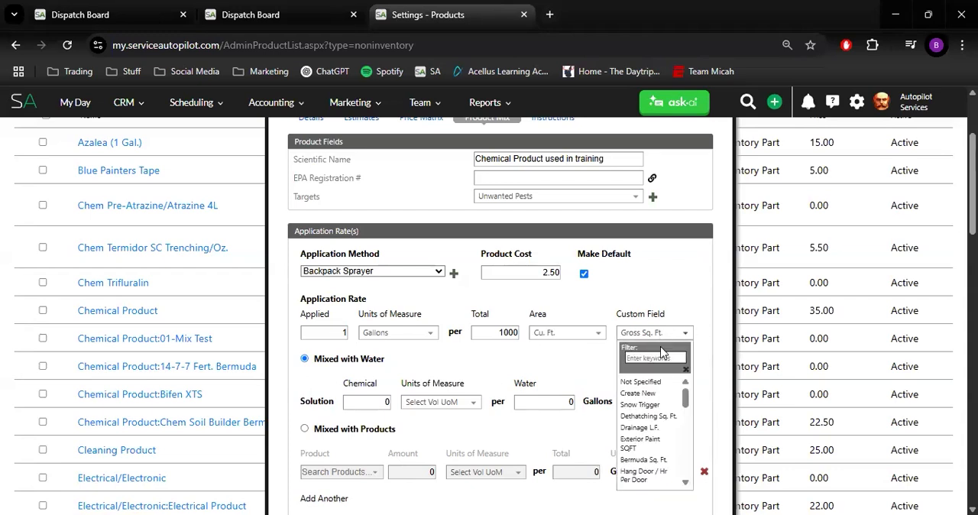
scroll(665, 424, "down", 3)
scroll(665, 426, "down", 5)
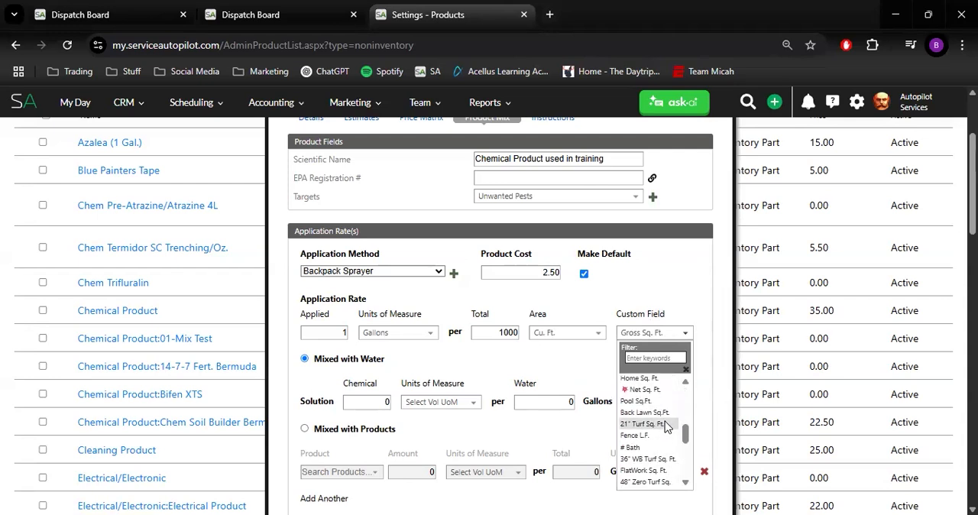
scroll(665, 426, "down", 3)
left_click(663, 430)
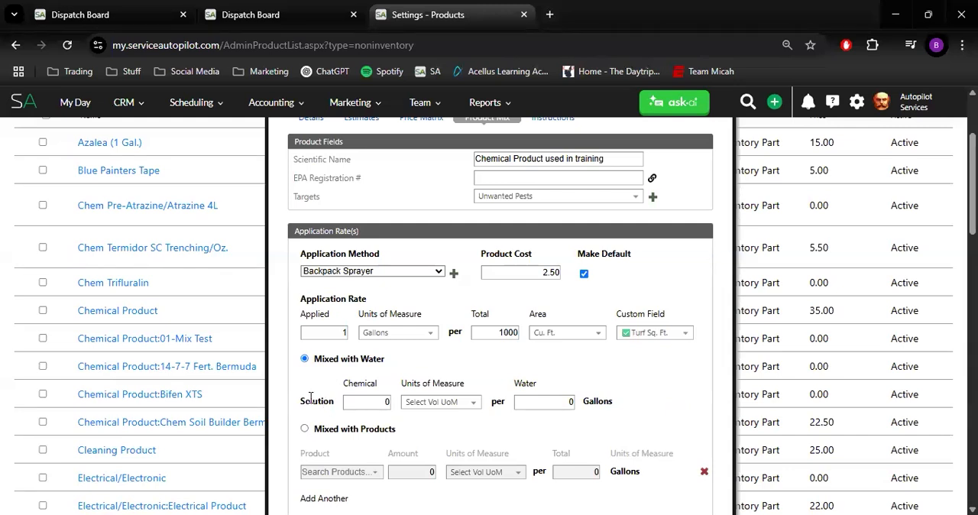
Define the Mixed with Water solution as 1 Fluid Ounces of chemical per 1 gallon of water
left_click(377, 404)
type("1")
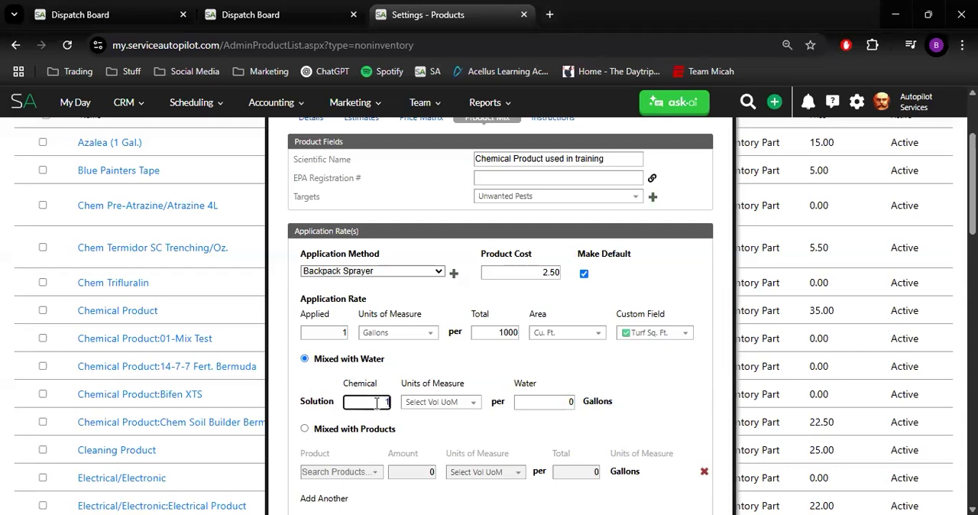
left_click(412, 404)
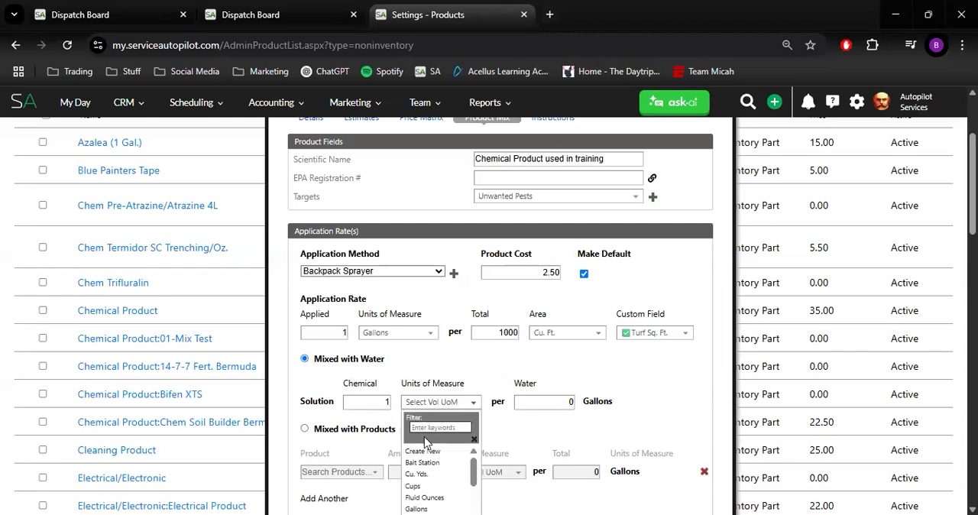
scroll(432, 454, "down", 1)
scroll(431, 456, "up", 1)
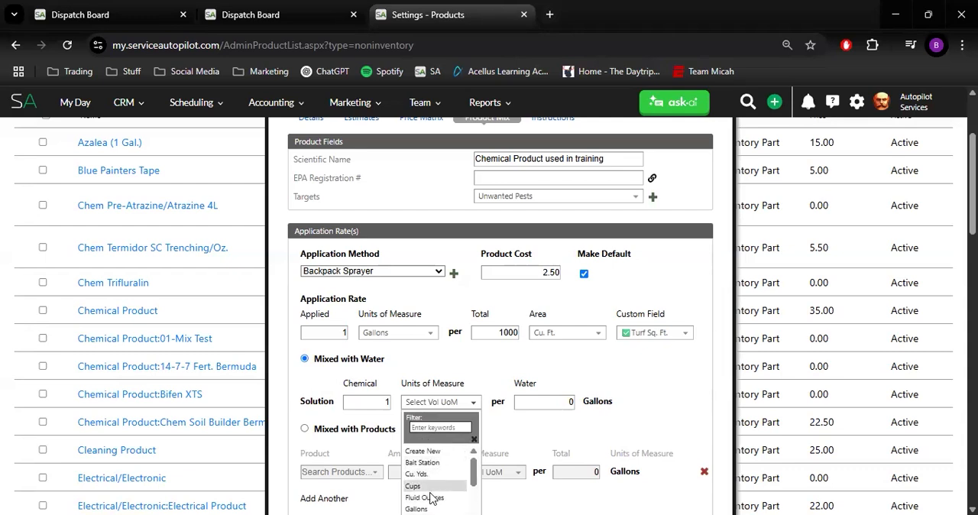
left_click(427, 497)
left_click(526, 405)
type("1")
left_click(633, 378)
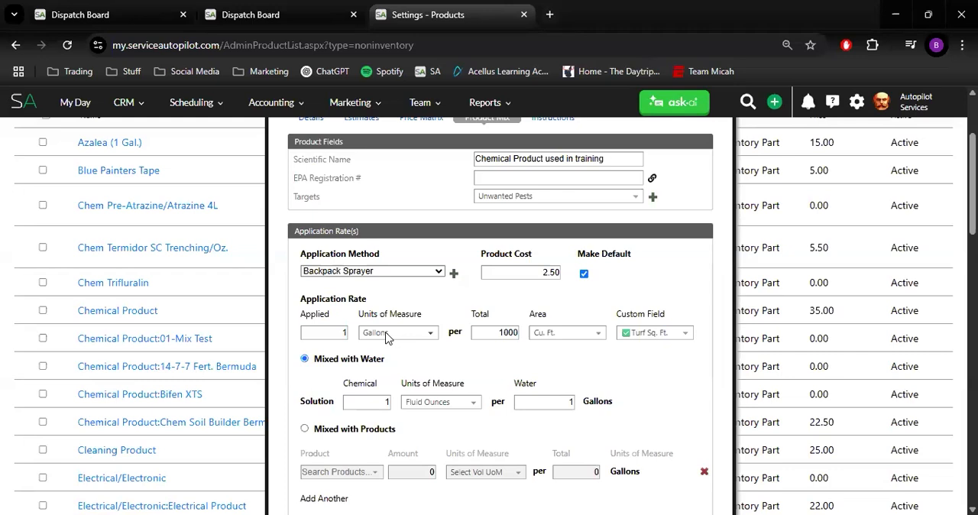
Switch the mix type to Mixed with Products and choose Chem Trifluralin as the mixed product
scroll(386, 337, "down", 2)
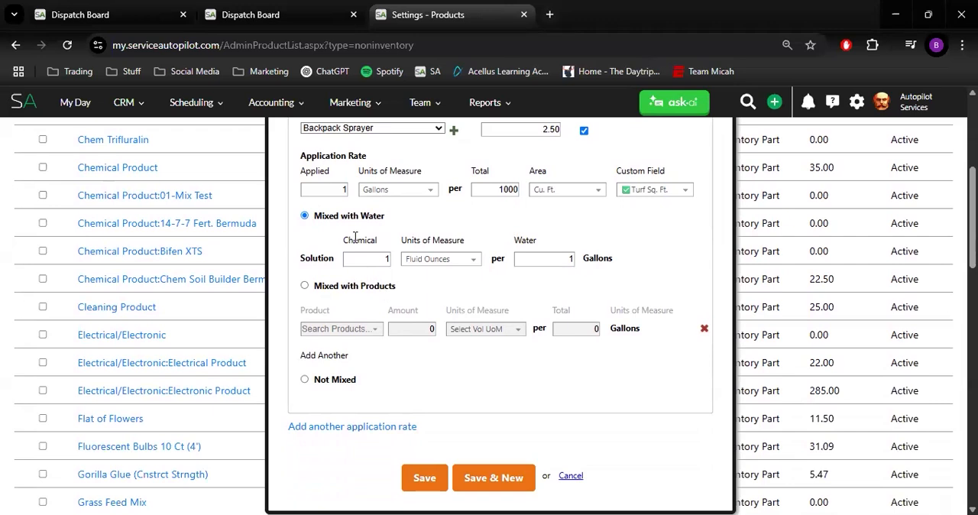
left_click(305, 285)
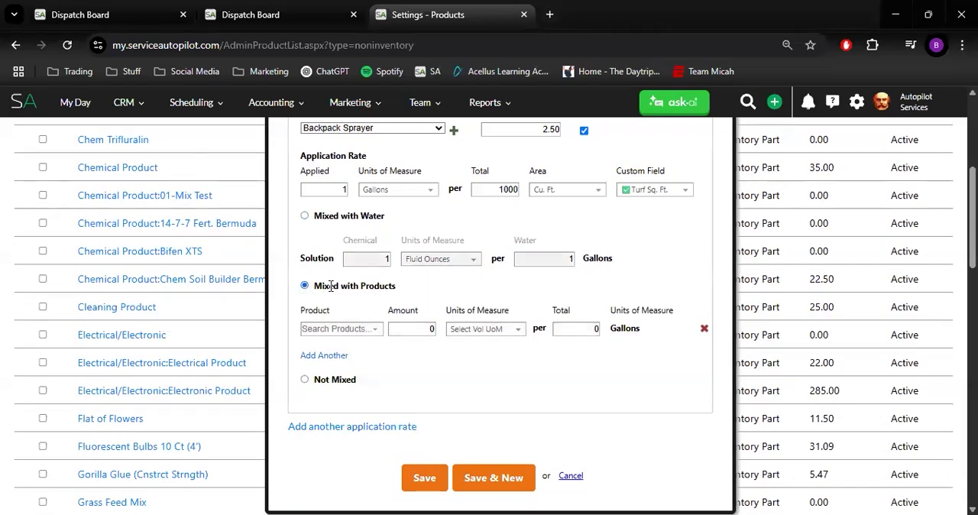
scroll(365, 282, "up", 1)
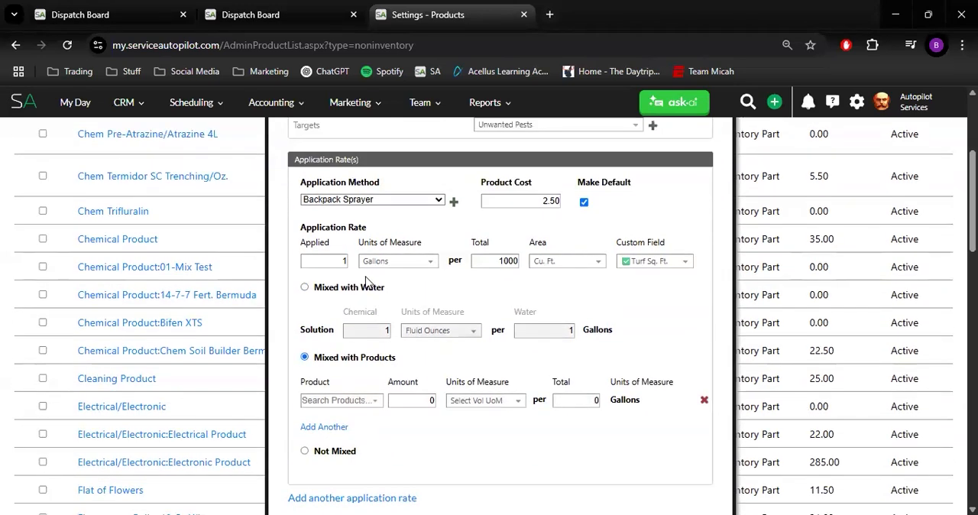
scroll(365, 318, "down", 1)
left_click(365, 329)
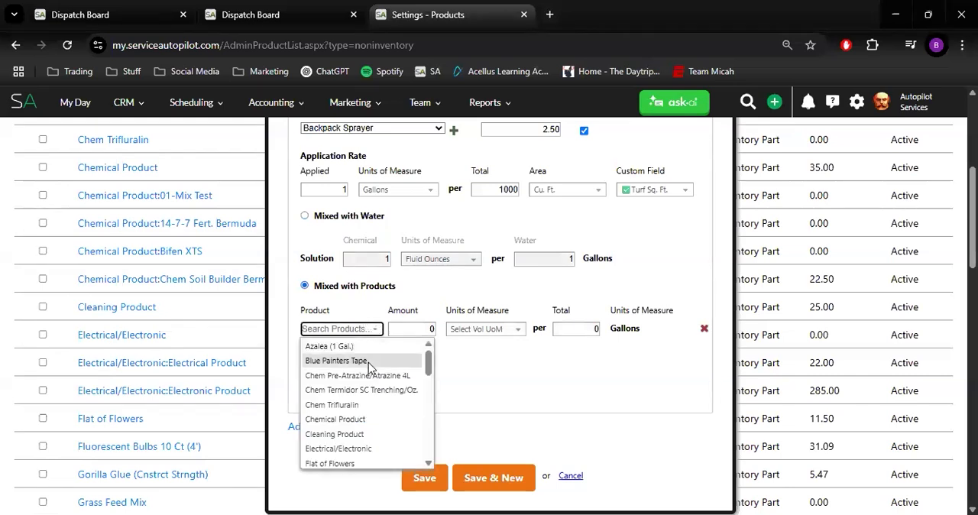
left_click(373, 405)
Set the Chem Trifluralin mix to an amount of 1 Fluid Ounces per total of 1 gallon
left_click(409, 329)
type("1")
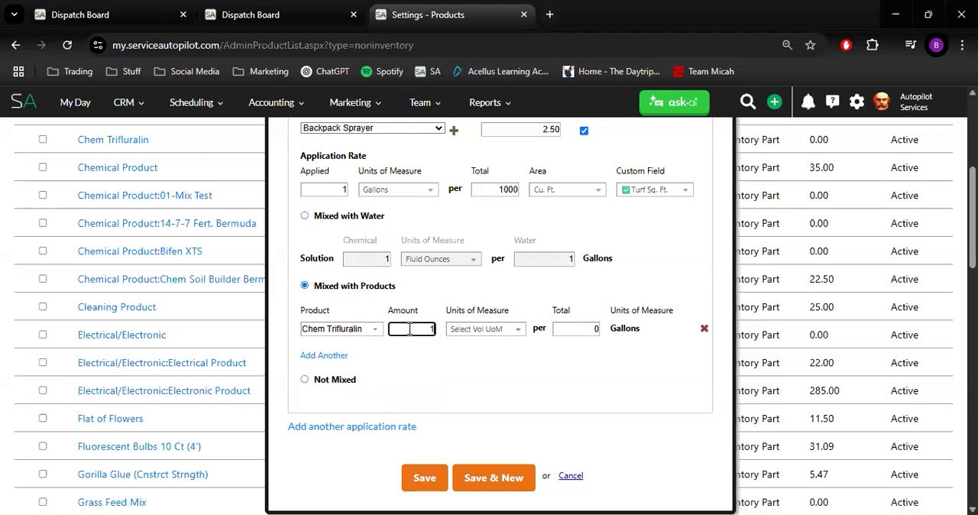
left_click(474, 329)
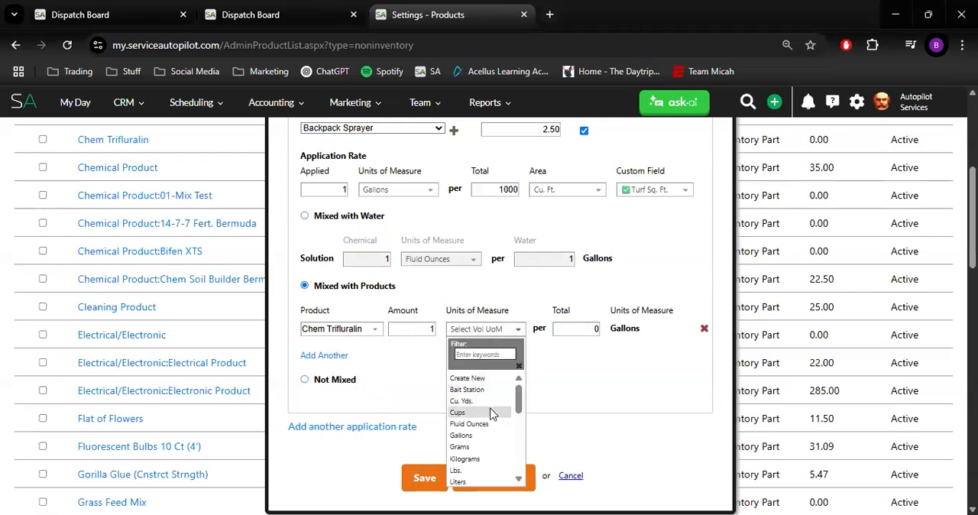
left_click(493, 424)
left_click(581, 333)
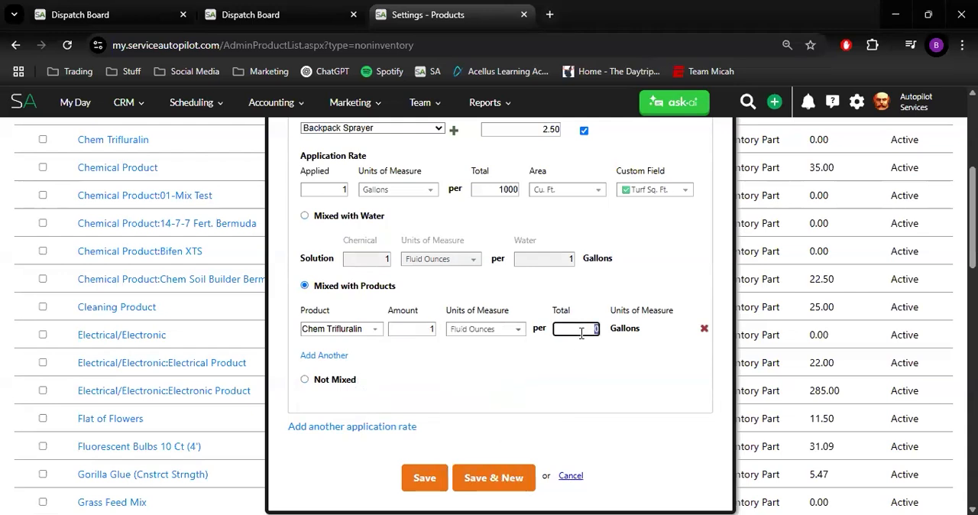
type("1")
left_click(570, 368)
Change the Chem Trifluralin amount in the mix to 2
left_click(425, 324)
type("2")
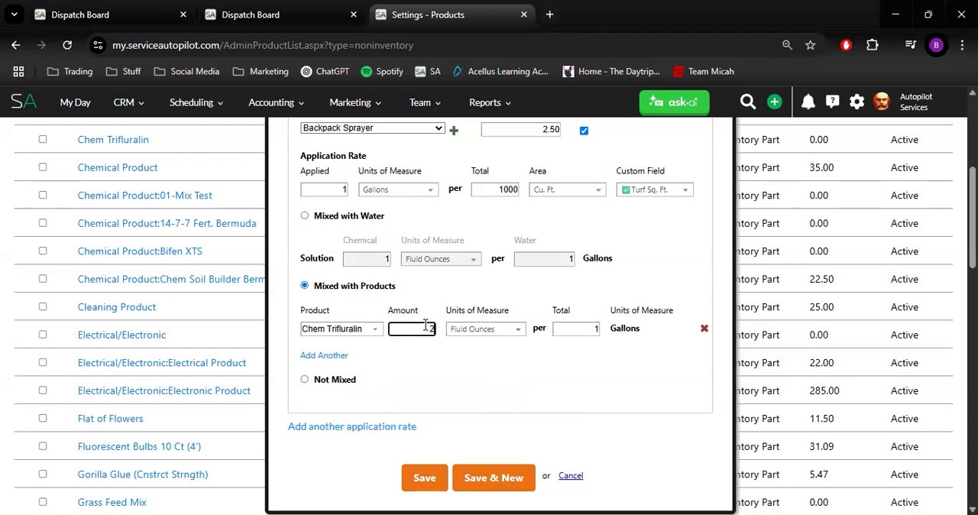
left_click(518, 394)
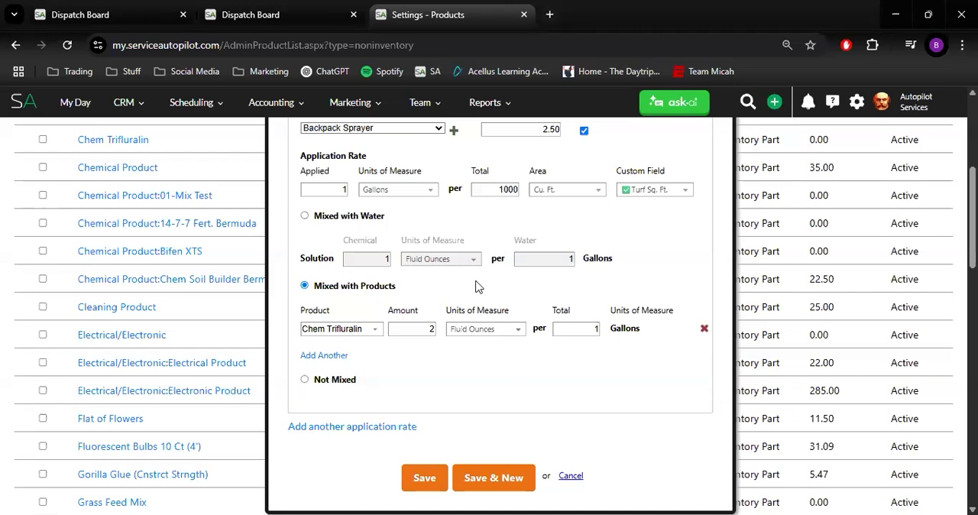
Add another blank product row to the mix and remove it again
left_click(324, 355)
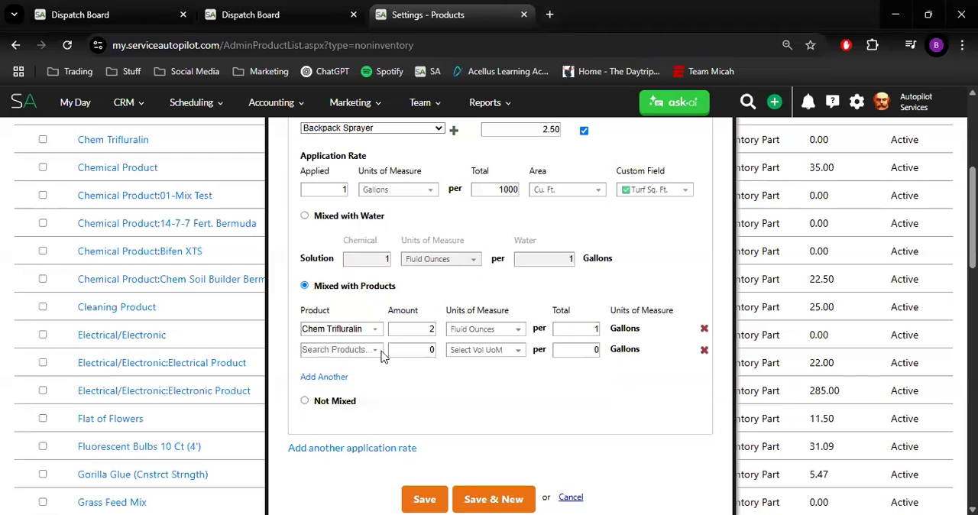
left_click(704, 349)
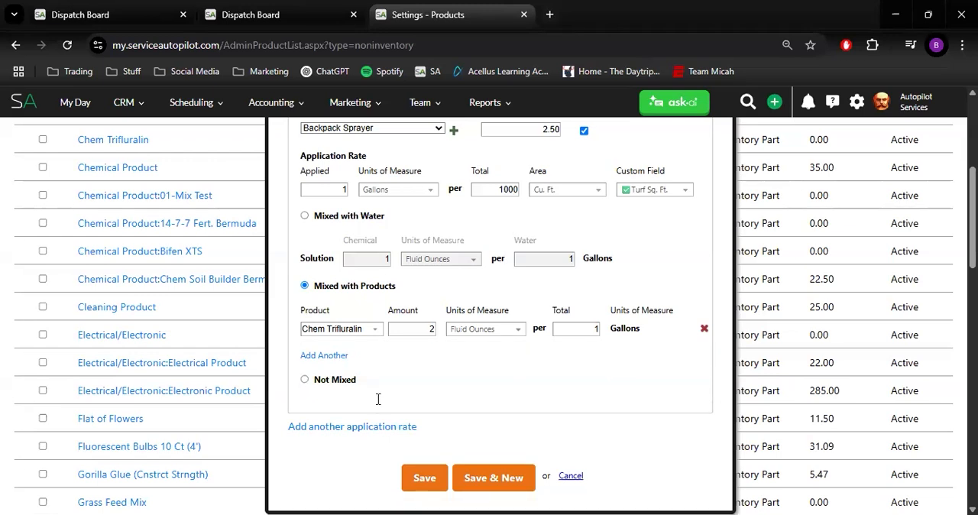
Mark the Backpack Sprayer application rate as Not Mixed and set its applied unit of measure to Oz
left_click(304, 380)
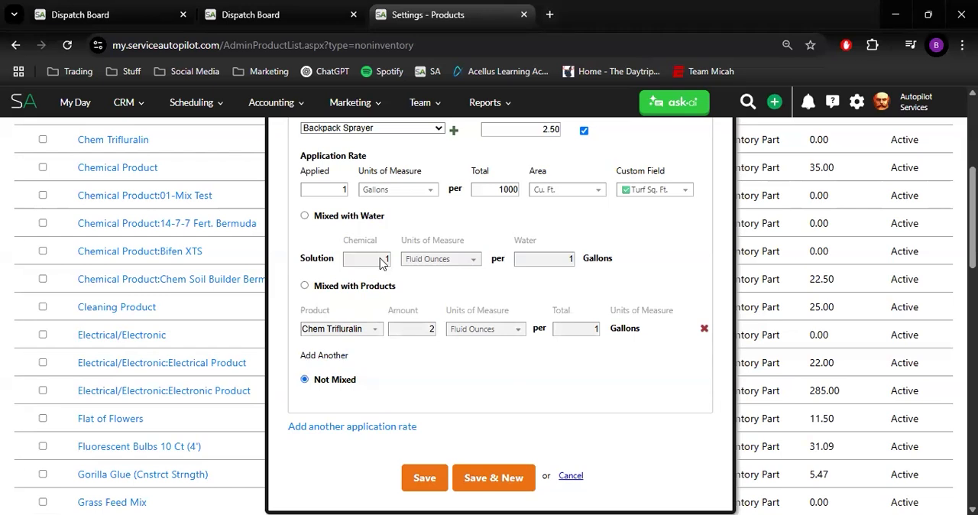
left_click(379, 194)
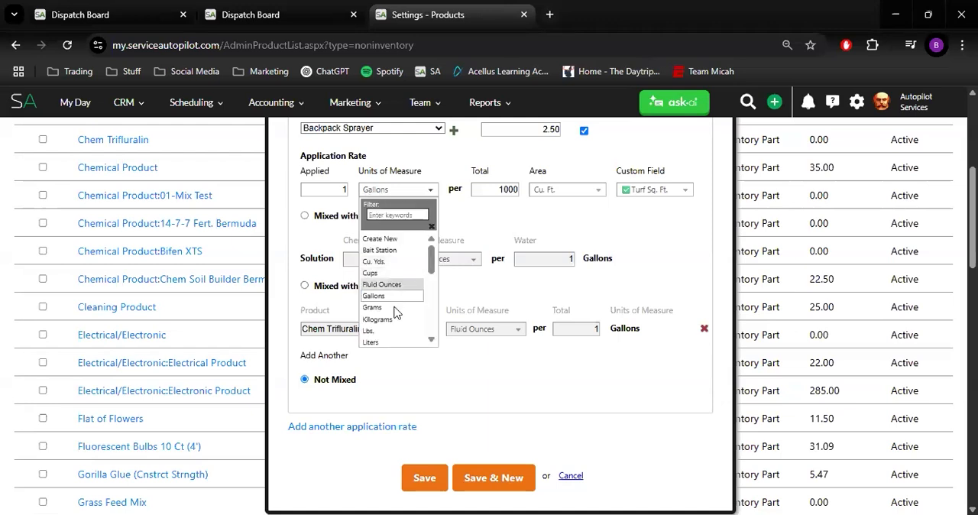
scroll(393, 258, "down", 2)
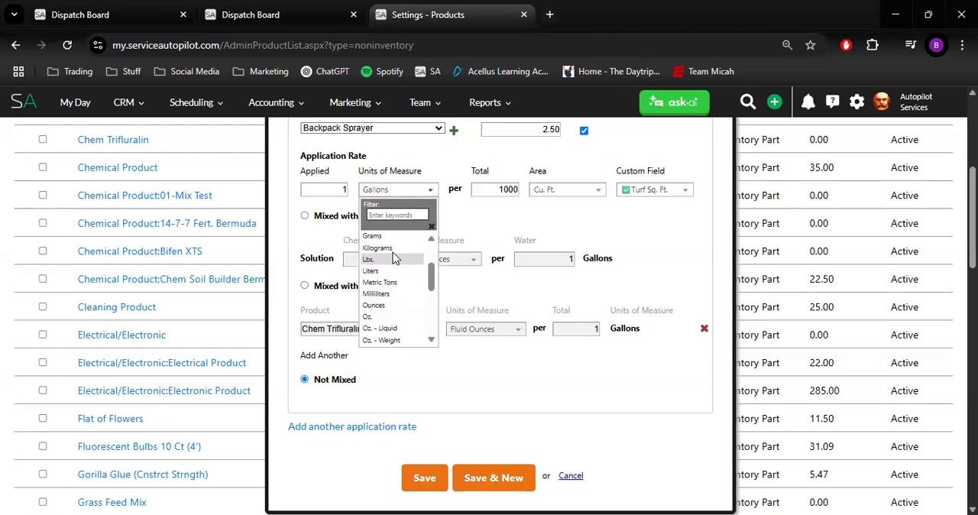
left_click(397, 316)
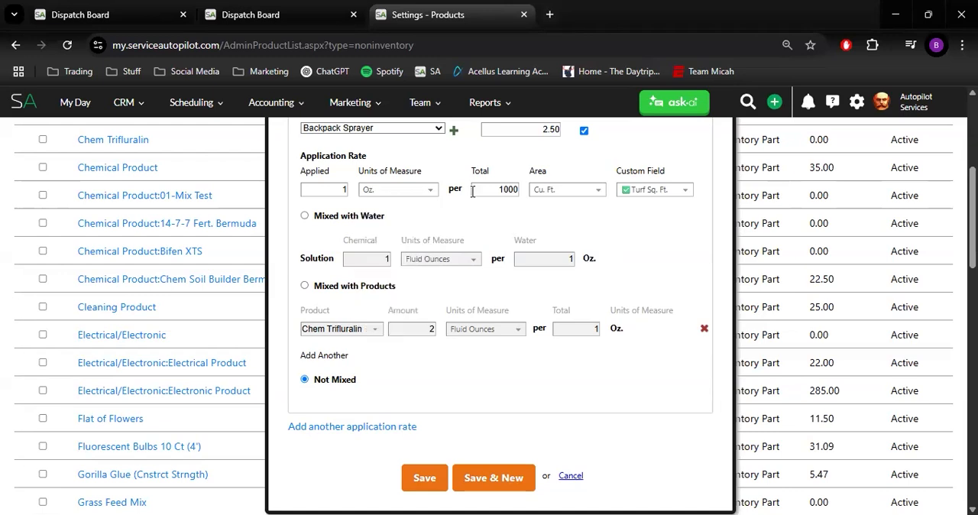
Set the Backpack Sprayer rate's total to 100 Sq. Ft. and switch its mix type to Mixed with Water
double_click(514, 190)
type("100")
left_click(588, 191)
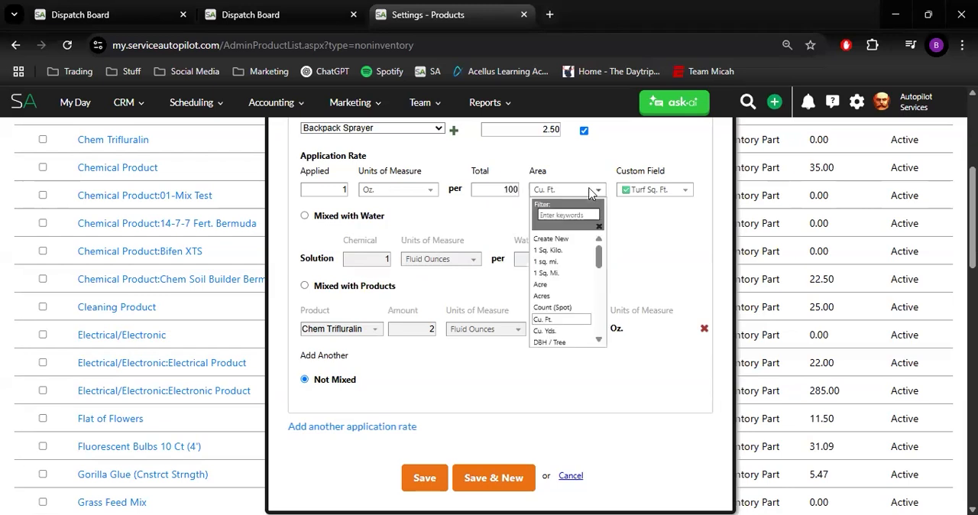
scroll(573, 281, "down", 1)
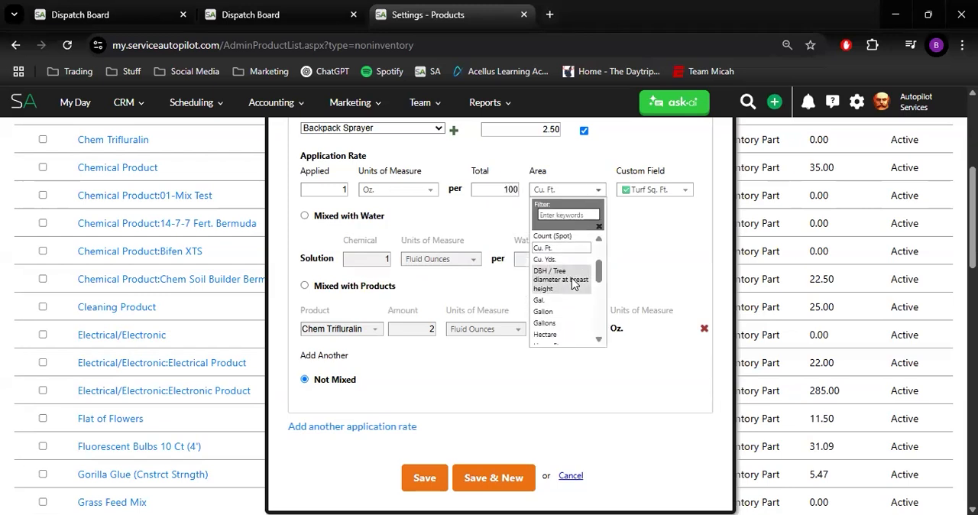
scroll(575, 287, "down", 5)
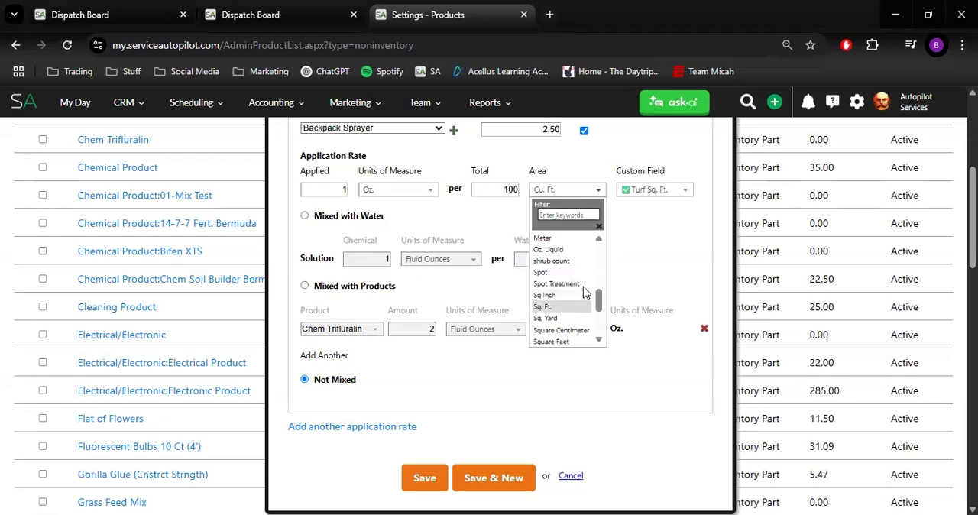
left_click(562, 306)
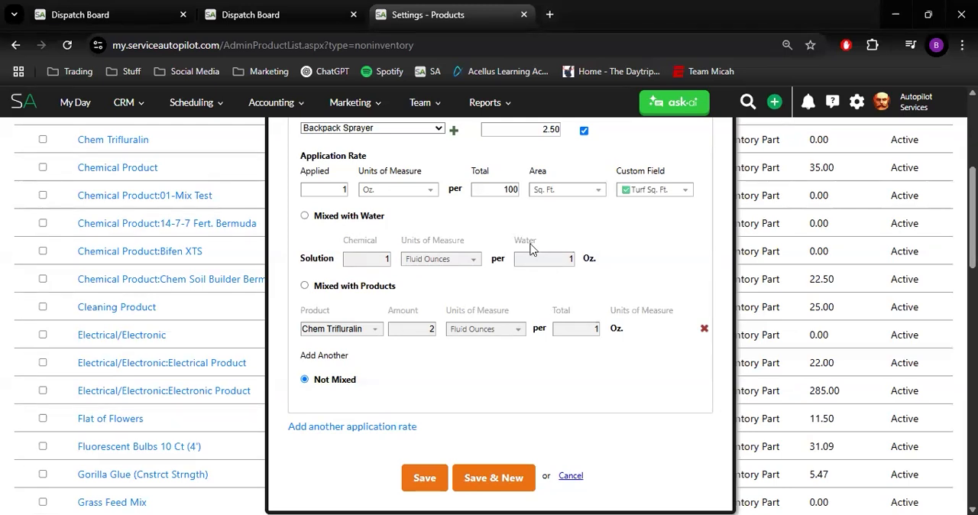
scroll(382, 256, "up", 1)
left_click(304, 288)
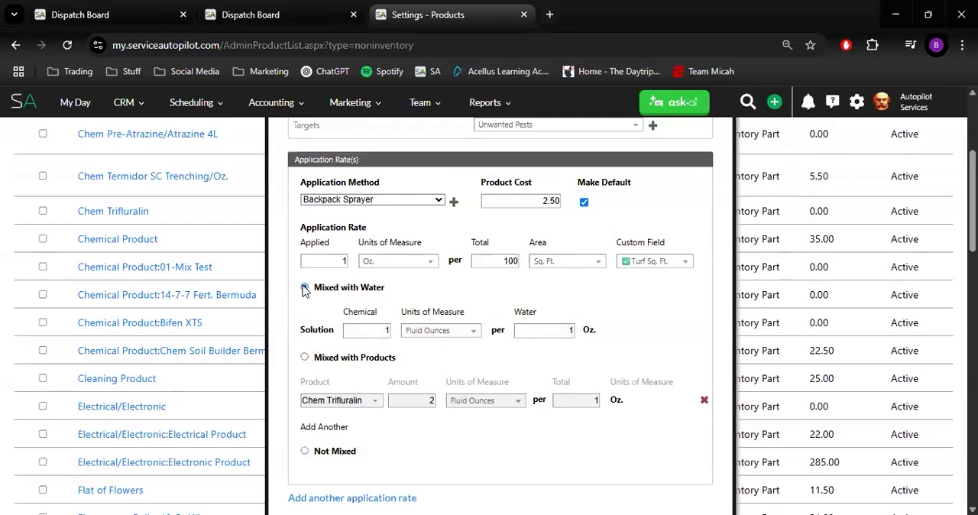
Add another application rate to the product and choose Pump Sprayer as its application method
scroll(443, 294, "down", 2)
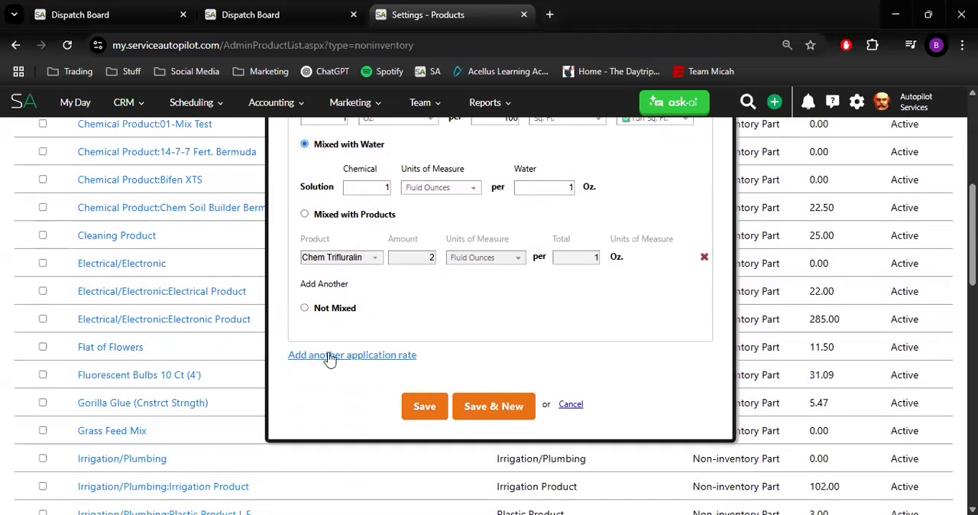
left_click(329, 356)
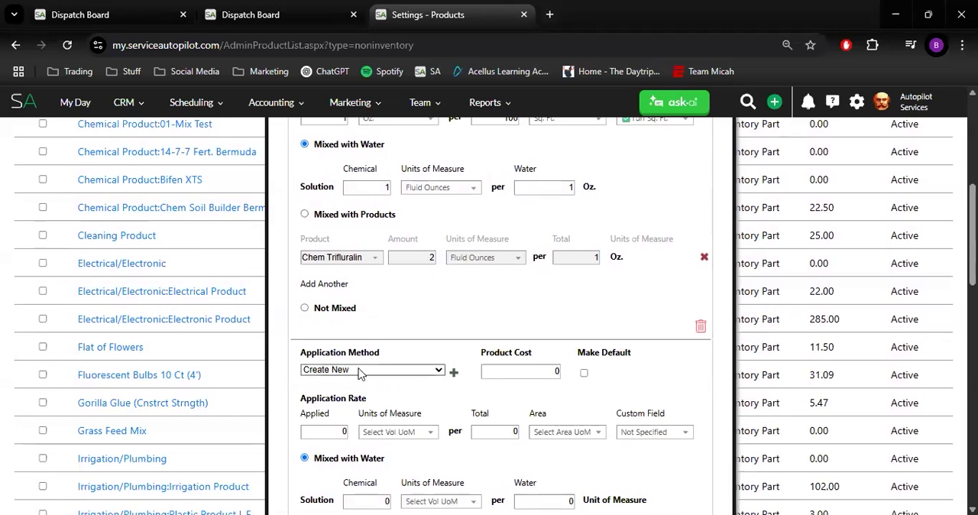
left_click(360, 371)
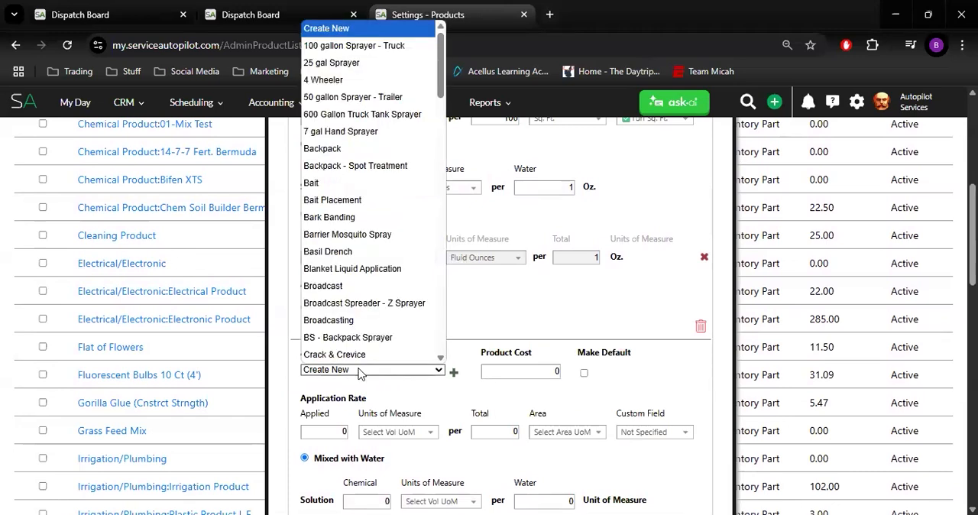
scroll(366, 359, "down", 5)
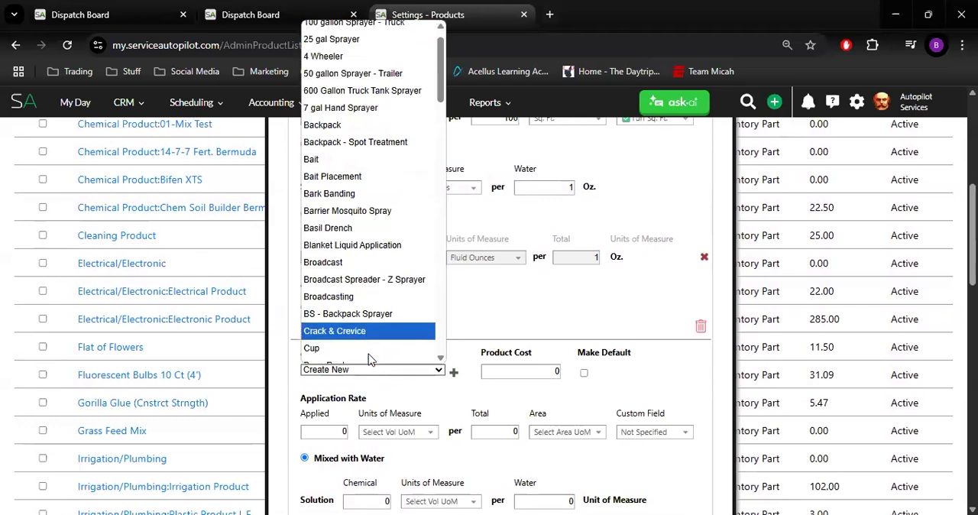
scroll(370, 359, "down", 3)
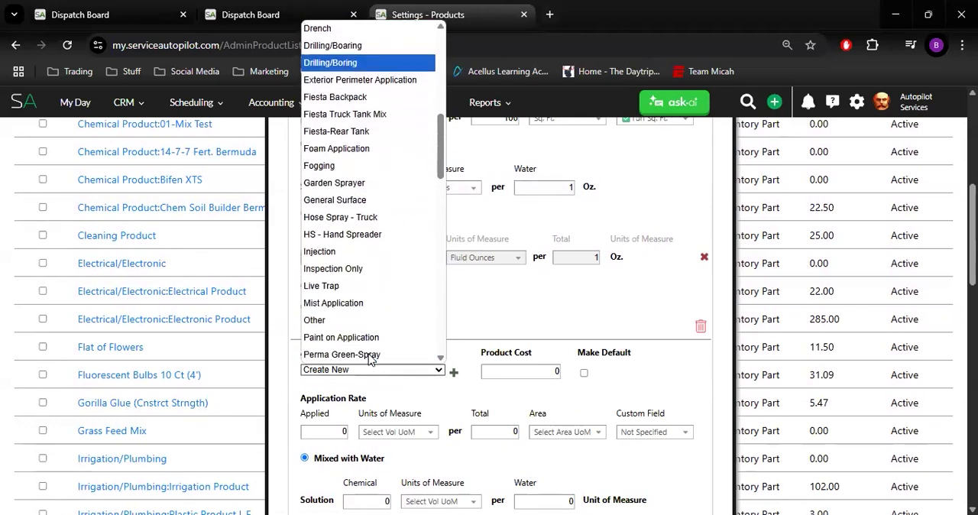
scroll(370, 359, "down", 3)
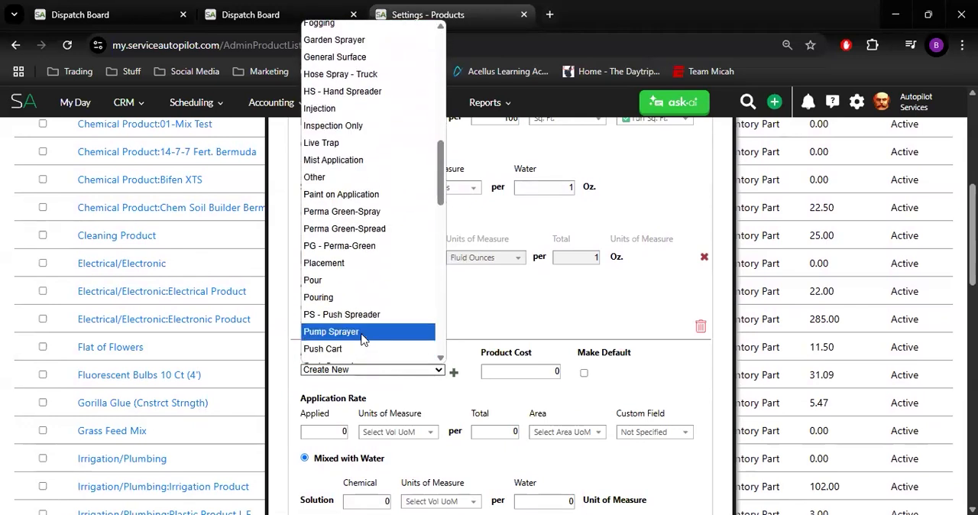
left_click(363, 334)
left_click(528, 372)
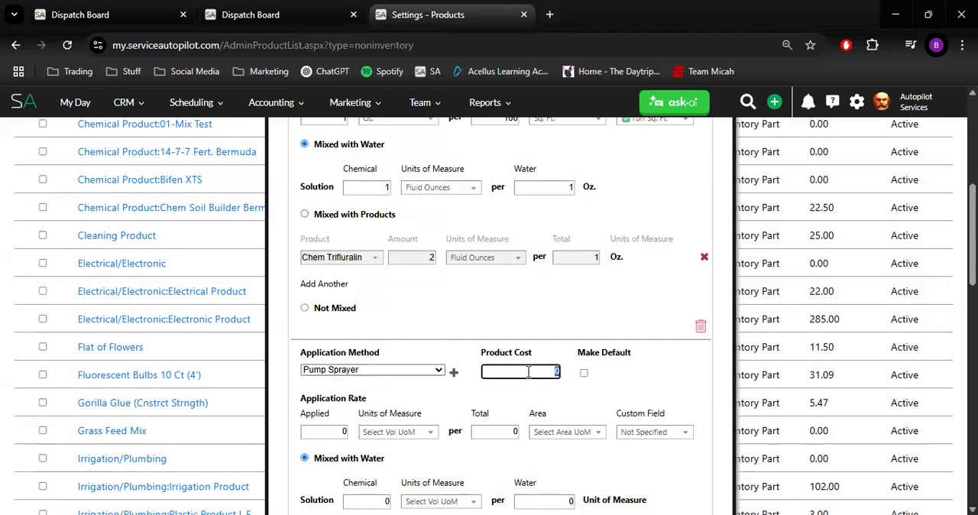
Set the Pump Sprayer application rate to 10 Gallons applied per total of 1000
scroll(359, 382, "down", 1)
left_click(343, 363)
type("10")
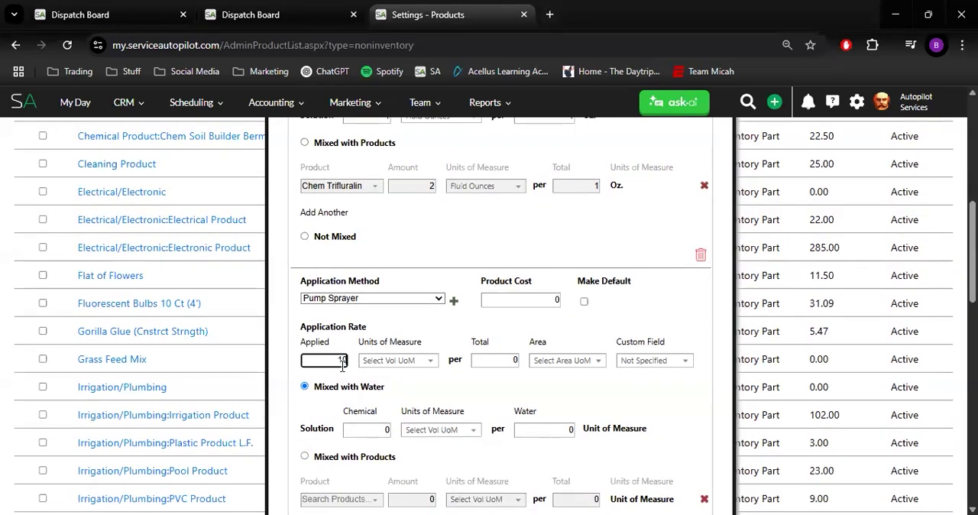
left_click(405, 363)
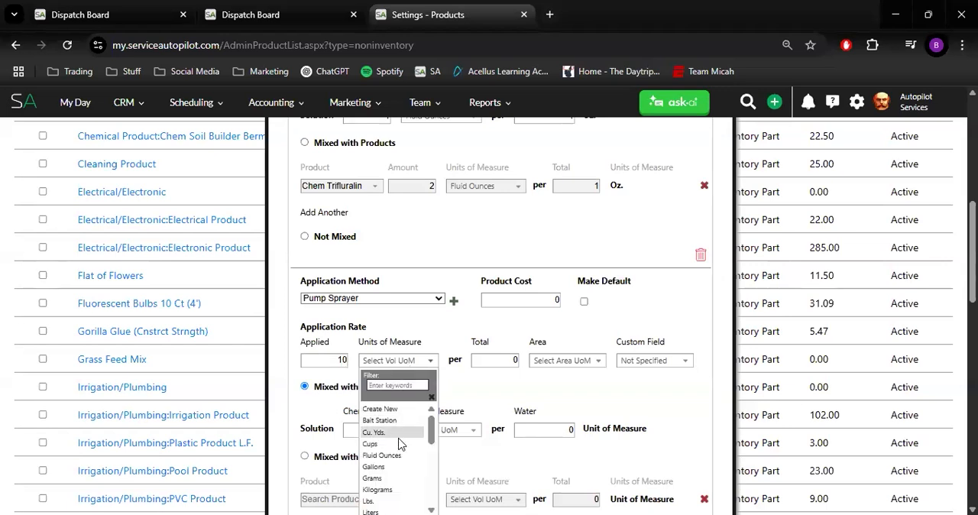
left_click(396, 467)
left_click(508, 363)
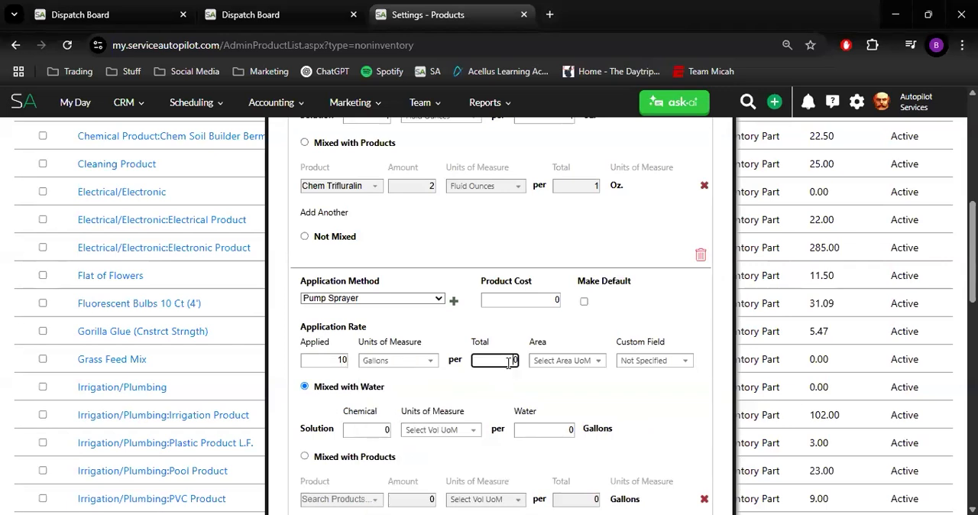
type("1000")
Set the Pump Sprayer rate's area unit to Sq. Ft. and its custom field to Turf Sq. Ft
left_click(590, 362)
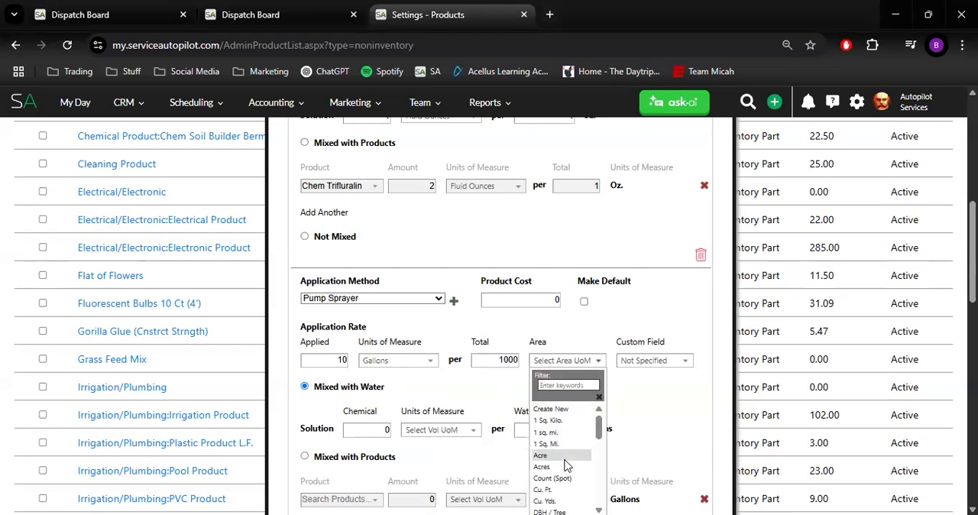
scroll(565, 464, "down", 5)
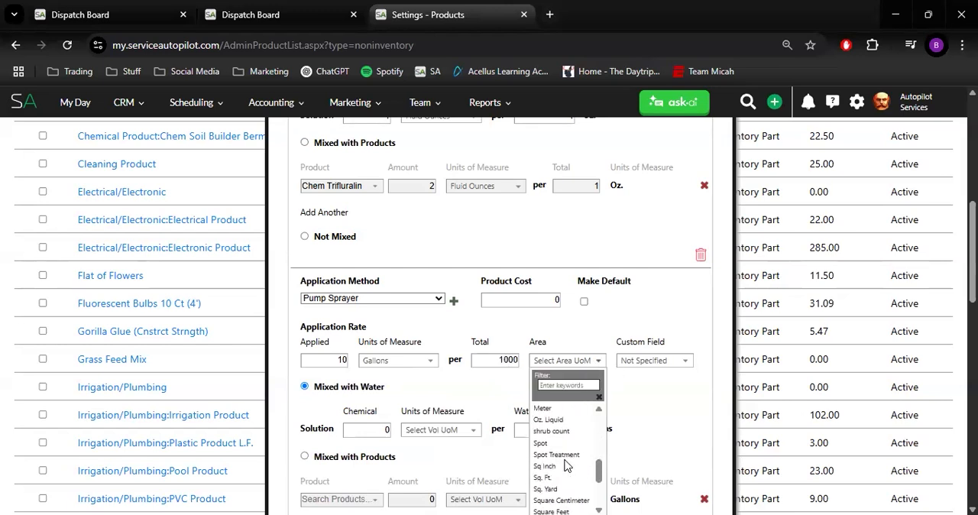
left_click(566, 478)
left_click(654, 361)
scroll(645, 442, "down", 5)
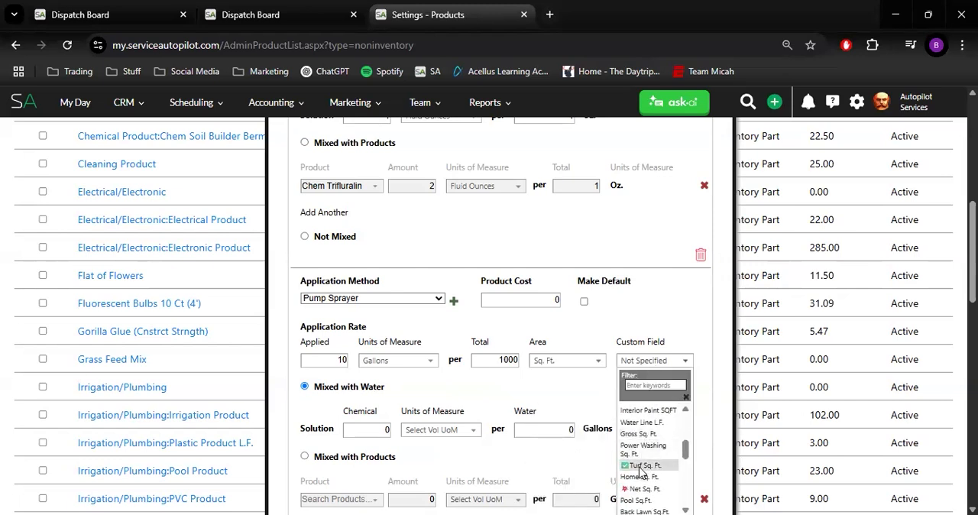
left_click(642, 470)
Set the Pump Sprayer water solution to 5 Fluid Ounces of chemical per 1 gallon of water
left_click(377, 428)
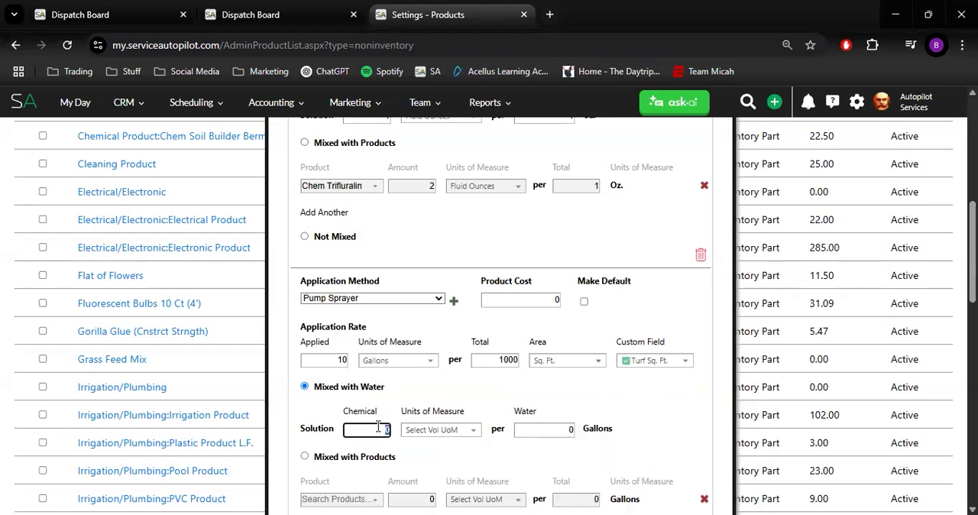
type("5")
left_click(458, 432)
scroll(450, 479, "down", 5)
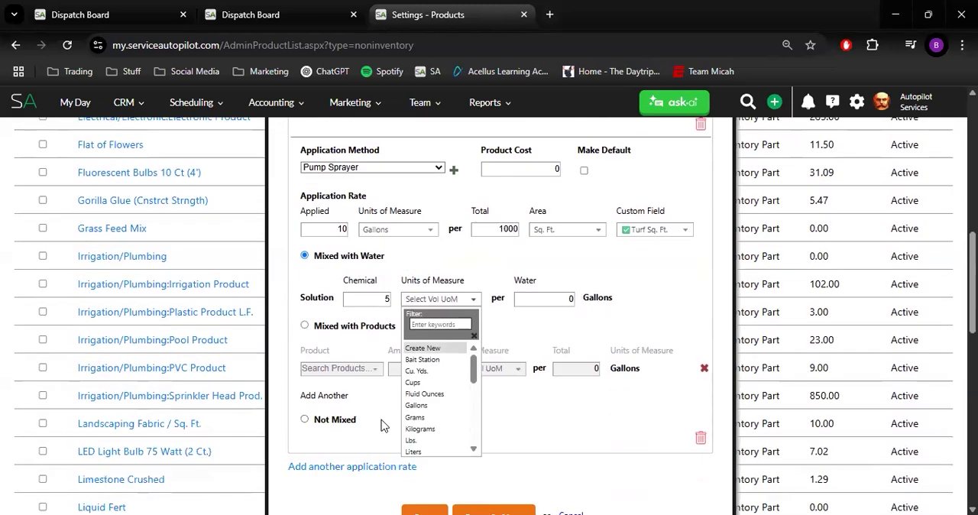
scroll(421, 417, "up", 3)
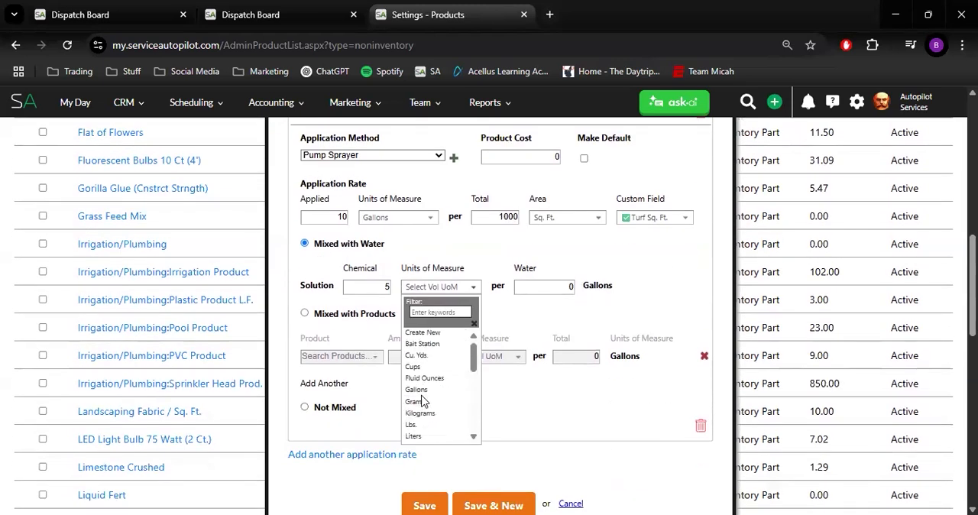
left_click(427, 387)
left_click(548, 286)
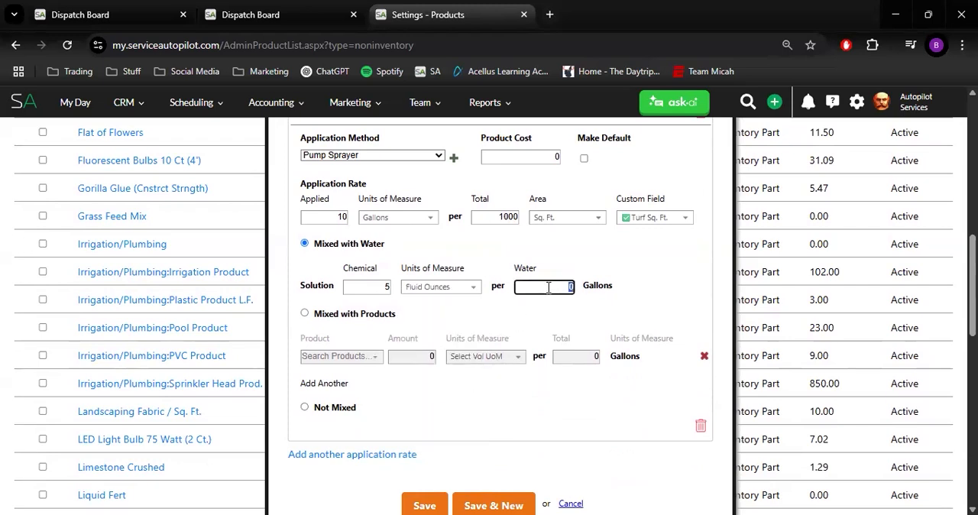
type("1")
left_click(617, 261)
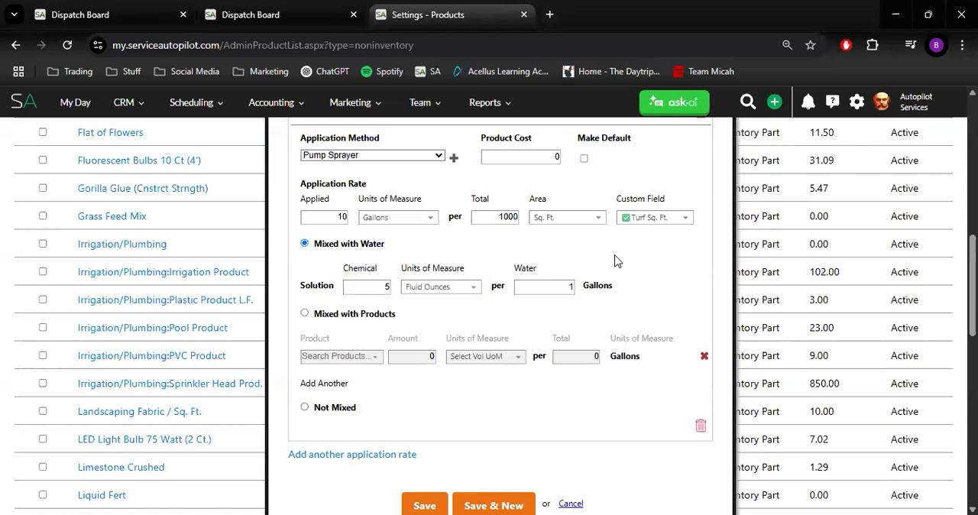
Save the non-inventory chemical product with its two application rates
scroll(600, 264, "down", 2)
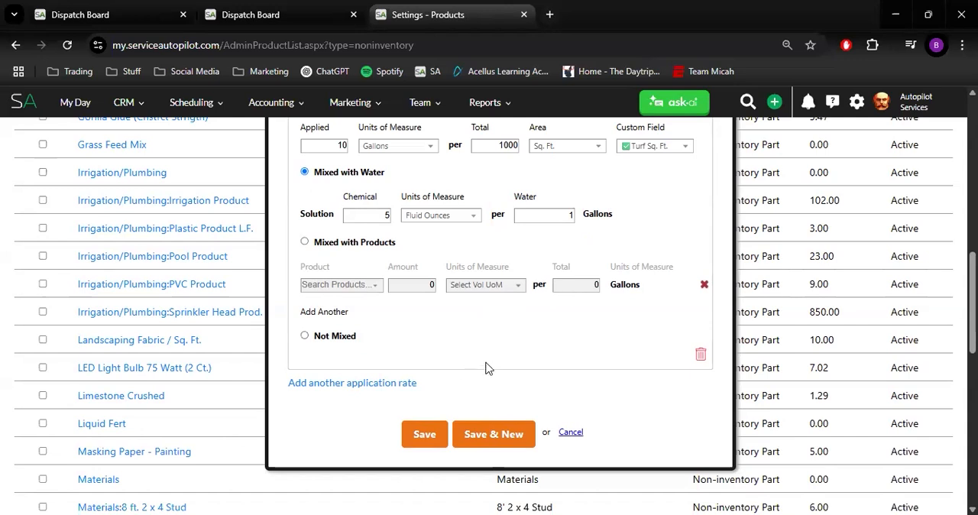
left_click(437, 440)
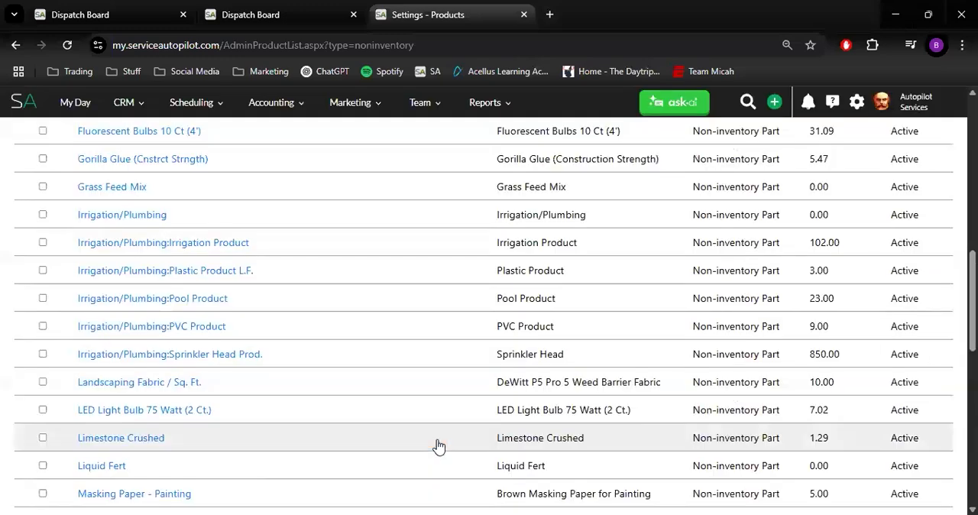
scroll(278, 372, "up", 3)
scroll(277, 372, "up", 6)
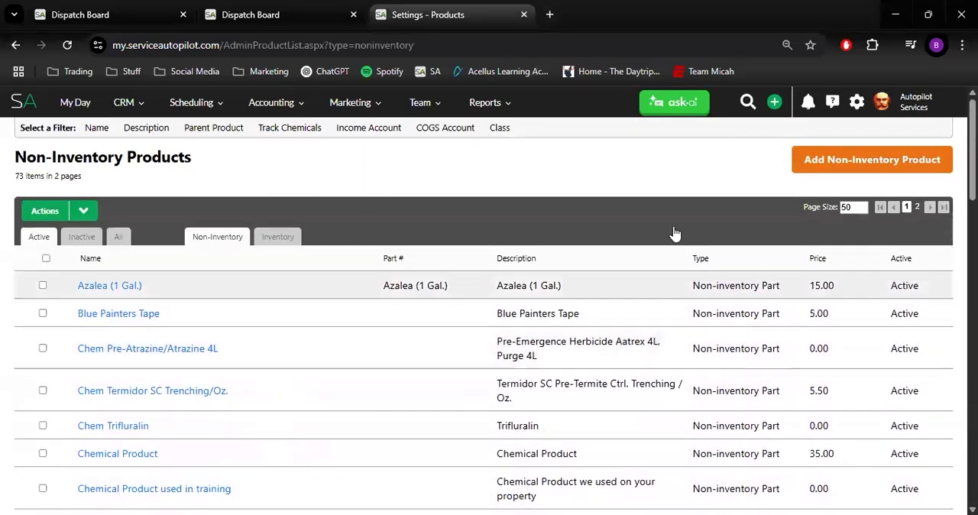
Find the Services settings by searching for "serv" and start adding a new service
left_click(857, 104)
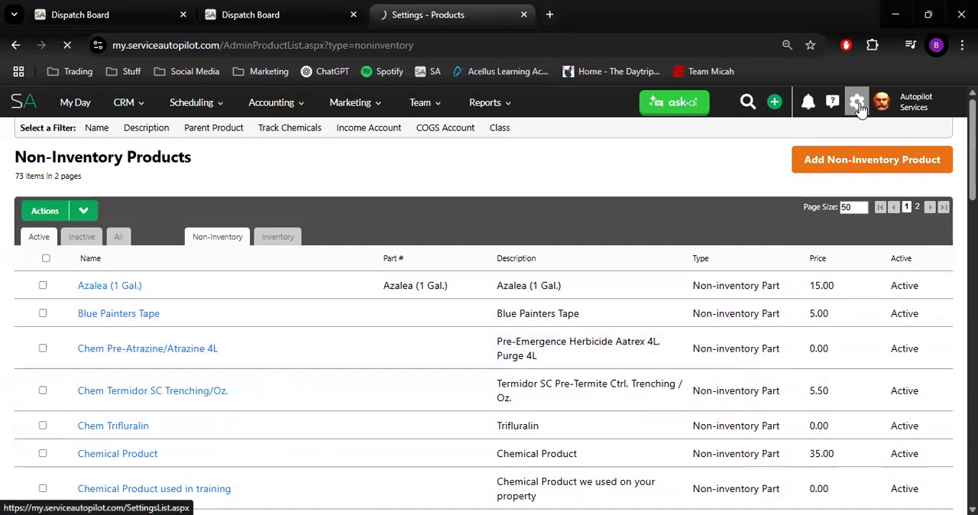
type("serv")
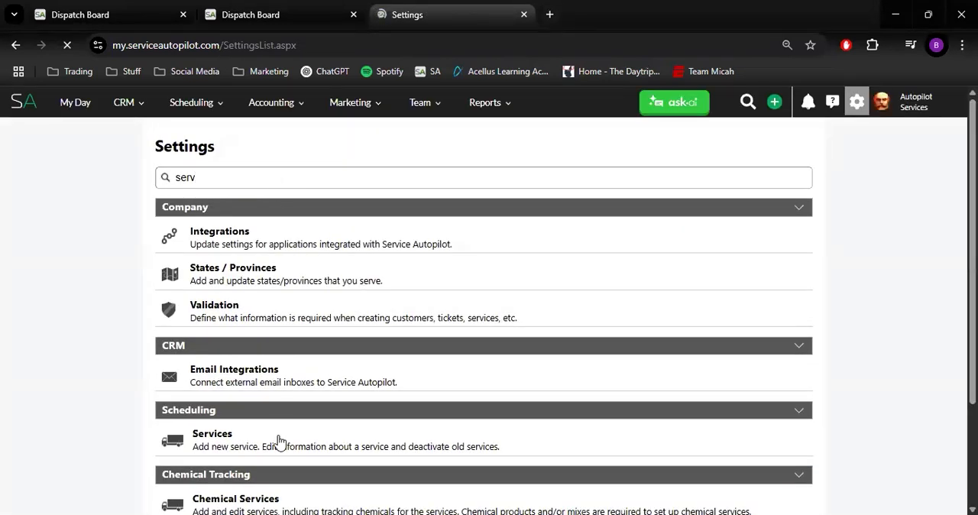
left_click(279, 442)
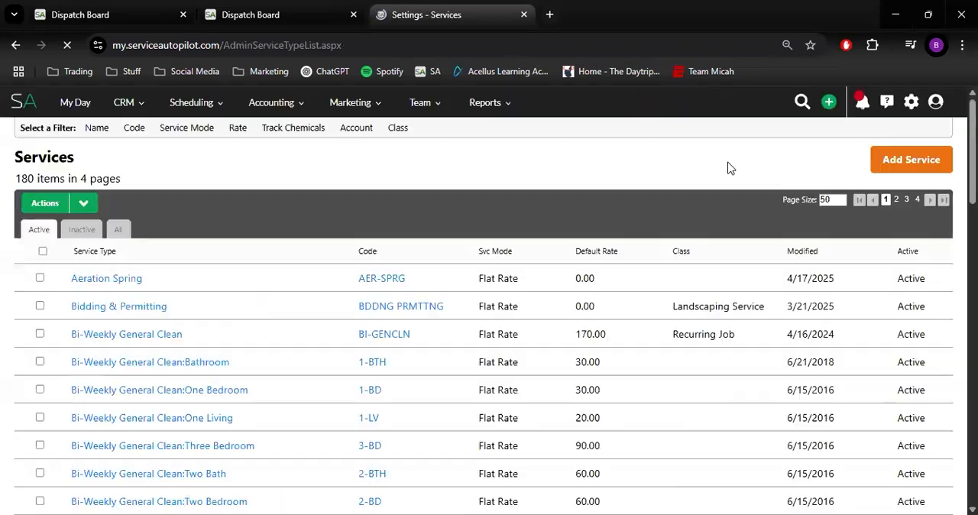
left_click(919, 161)
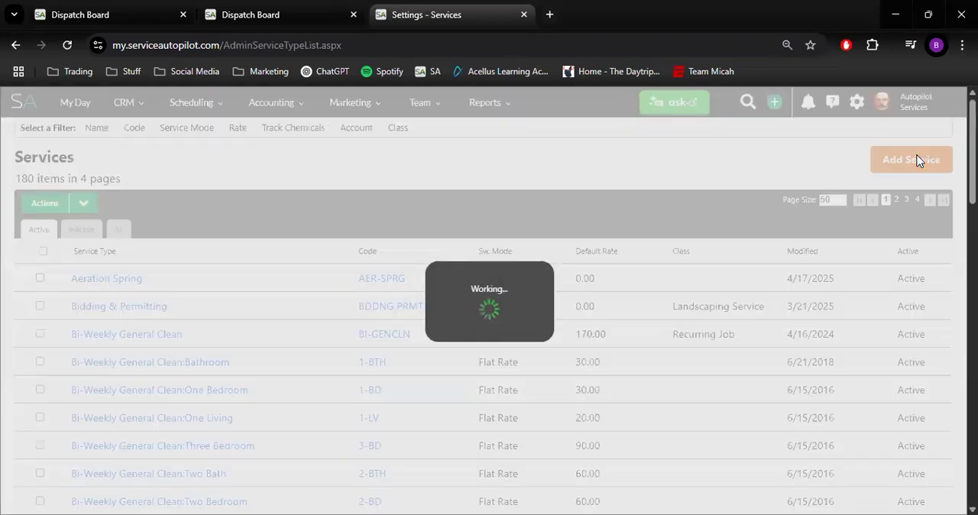
left_click(347, 308)
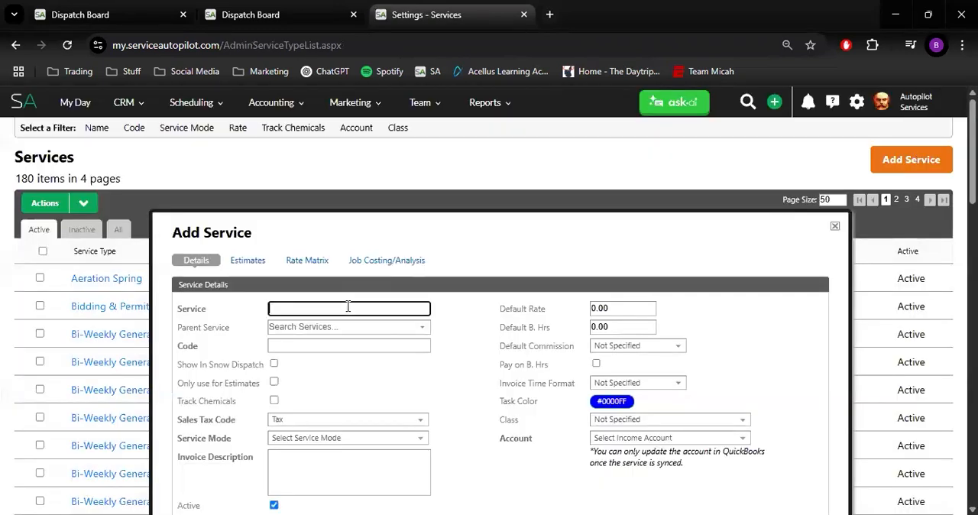
Name the new service "Sample Chemical Application"
type("S")
type("le Pl")
key("BackSpace")
key("BackSpace")
type("CH")
key("BackSpace")
type("hemicl")
key("BackSpace")
type("al Application")
Give the service the code SCA and turn on chemical tracking for it
left_click(348, 346)
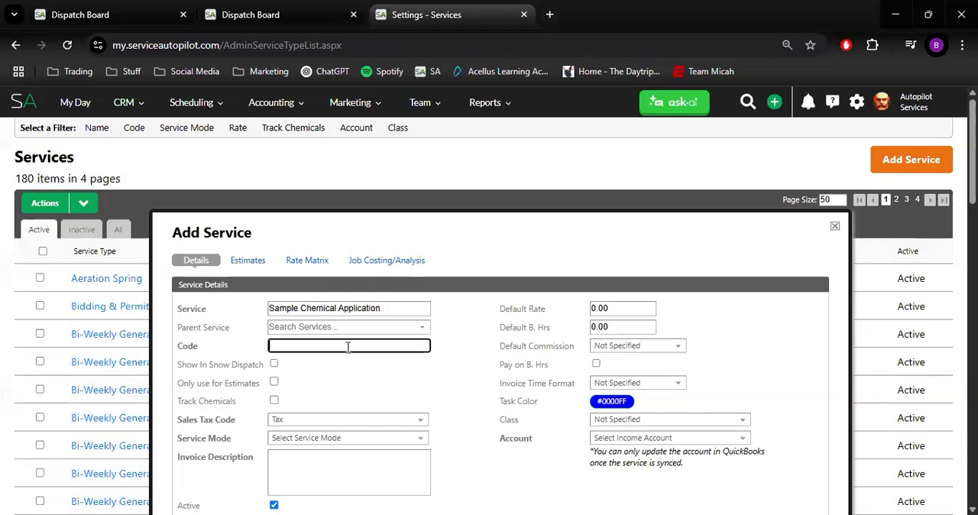
type("SCA")
left_click(273, 400)
scroll(435, 198, "down", 1)
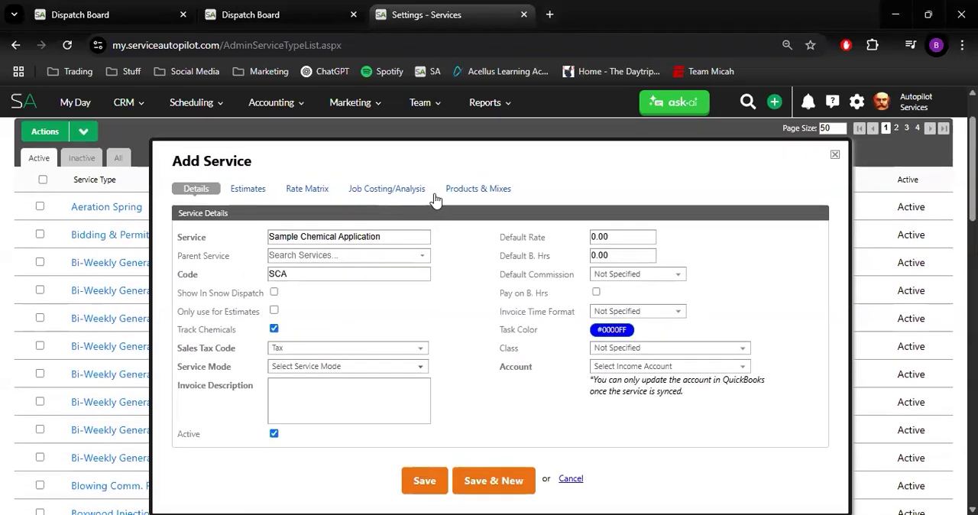
Set the service mode to Per Unit
left_click(309, 349)
left_click(310, 351)
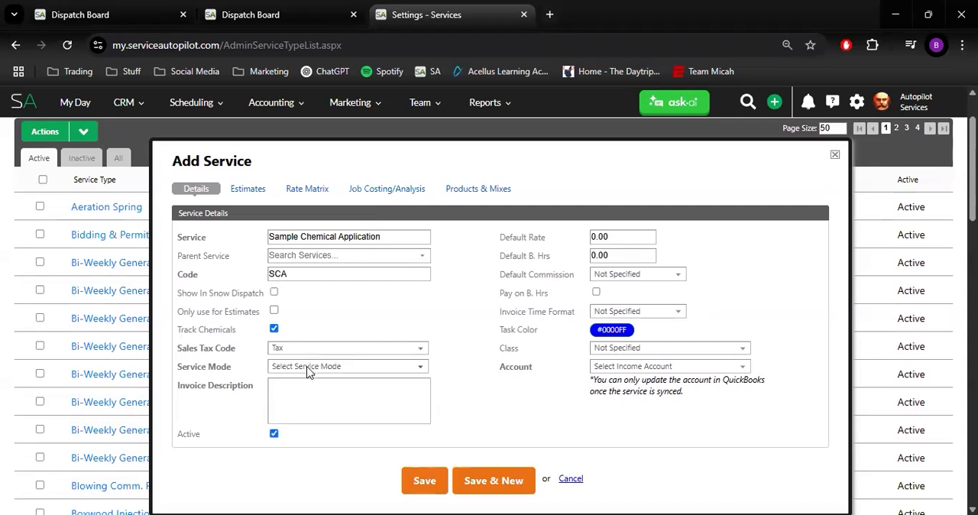
left_click(307, 368)
left_click(310, 420)
Copy the service name into the invoice description and set the income account to Maintenance Services
left_click_drag(400, 239, 251, 222)
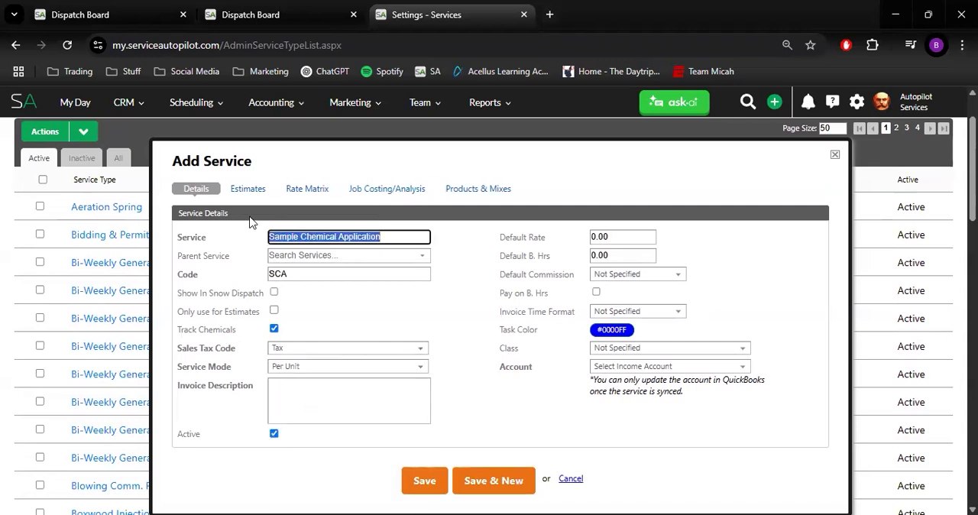
key("ctrl+c")
left_click(316, 400)
key("ctrl+v")
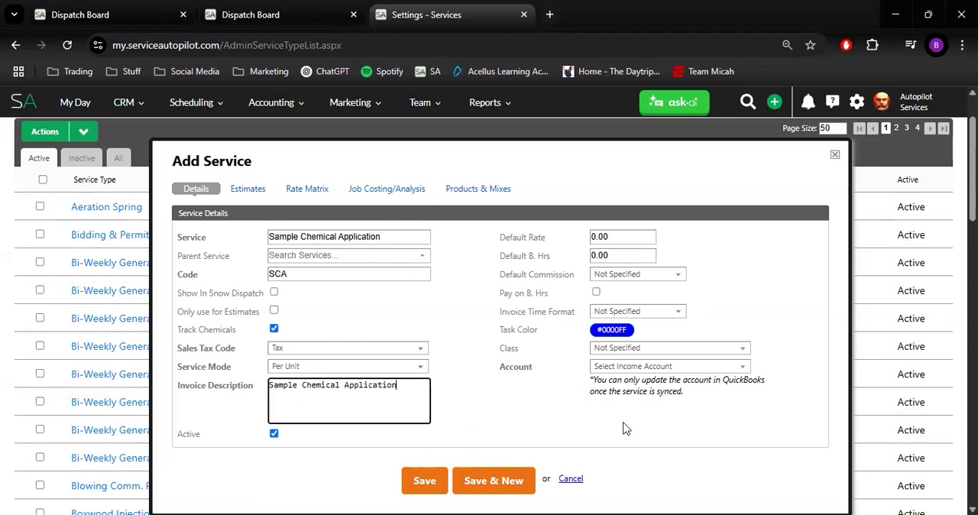
left_click(641, 367)
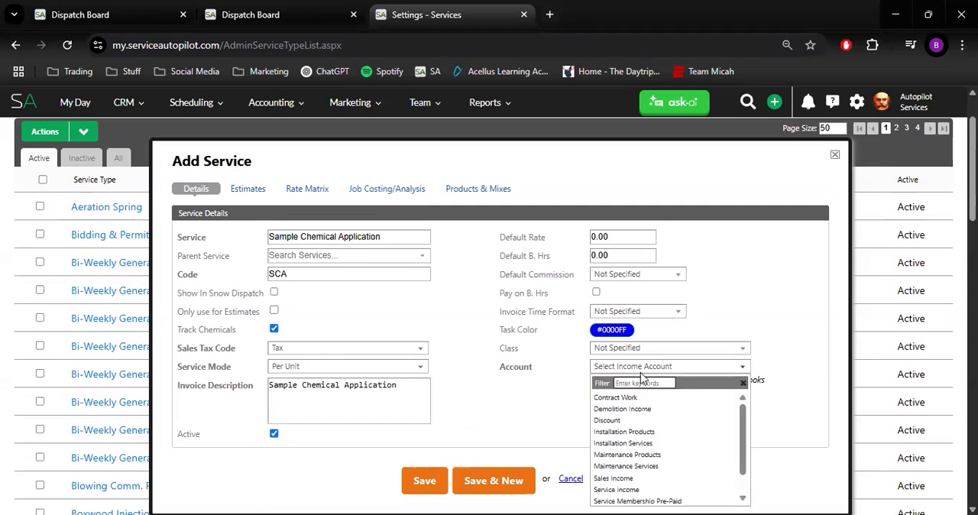
left_click(655, 466)
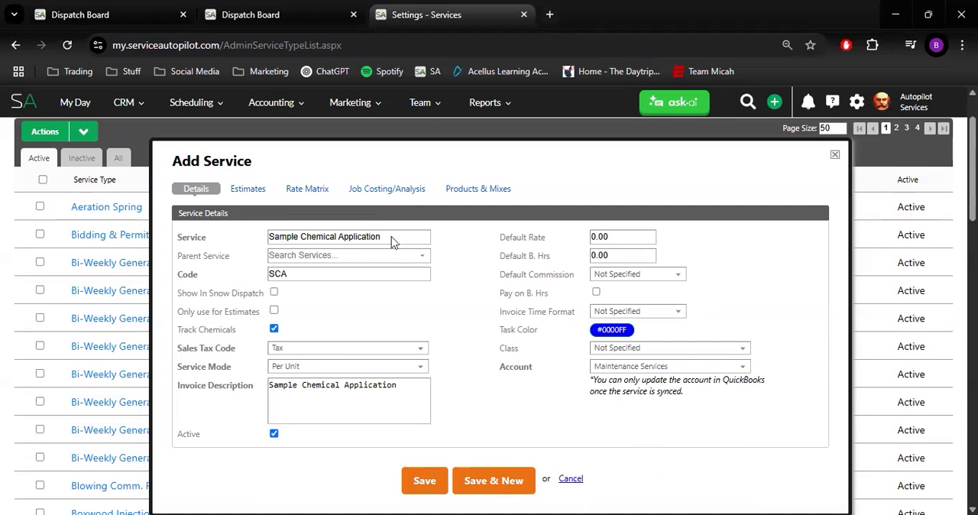
Assign "Chemical Product used in training" to the service as its product
left_click(470, 187)
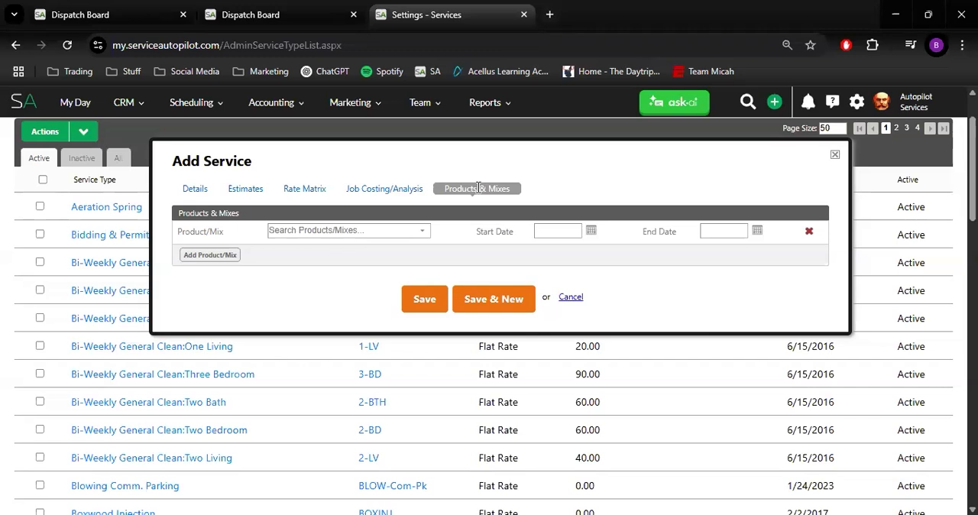
left_click(384, 232)
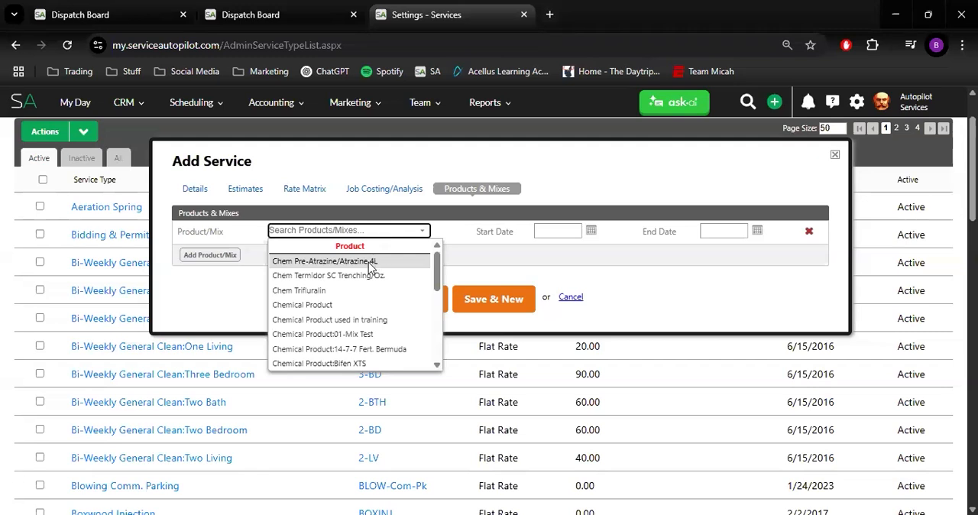
left_click(358, 320)
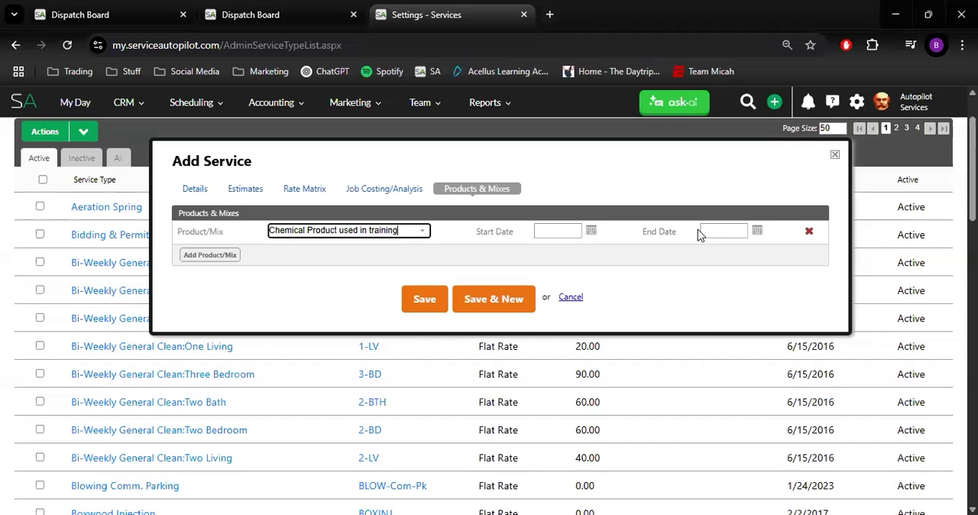
Try adding Chem Trifluralin as a second product on the service and remove that row again
left_click(234, 259)
left_click(291, 248)
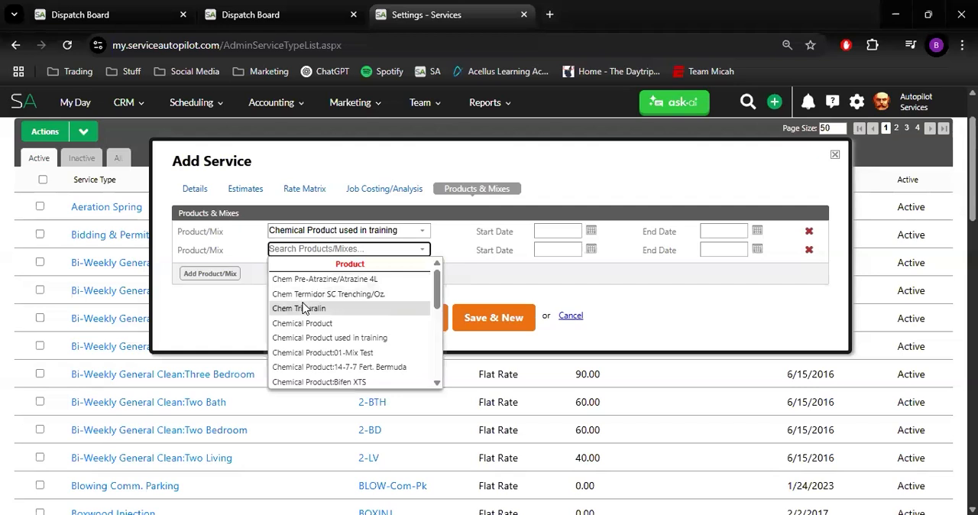
left_click(303, 308)
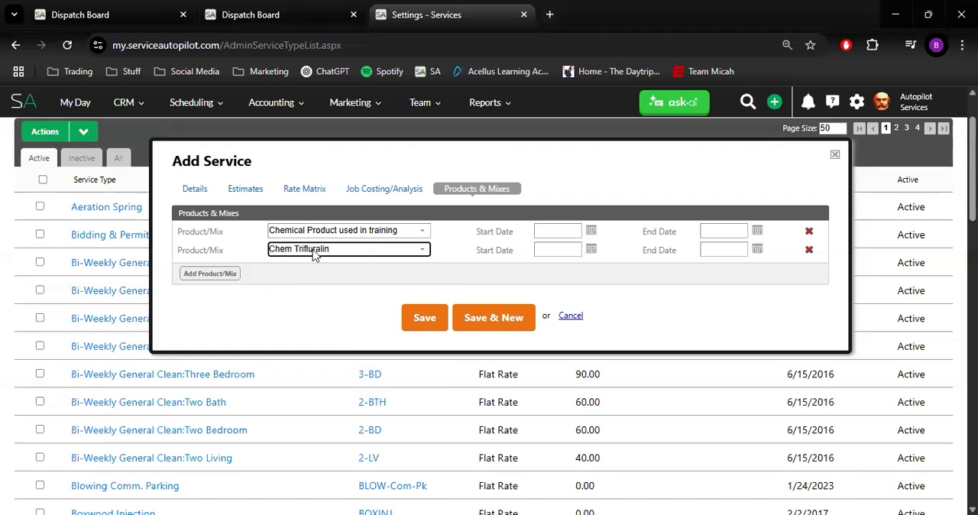
left_click(808, 251)
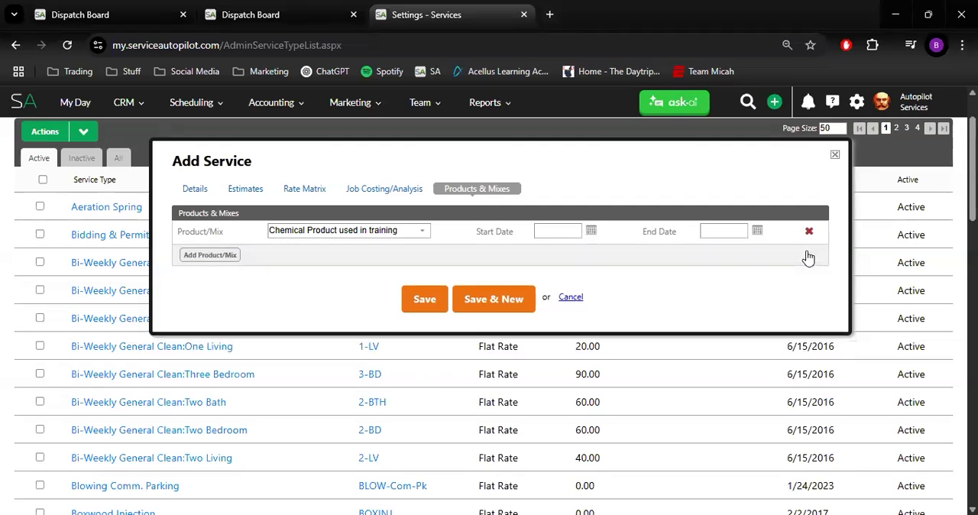
Save the Sample Chemical Application service
left_click(417, 302)
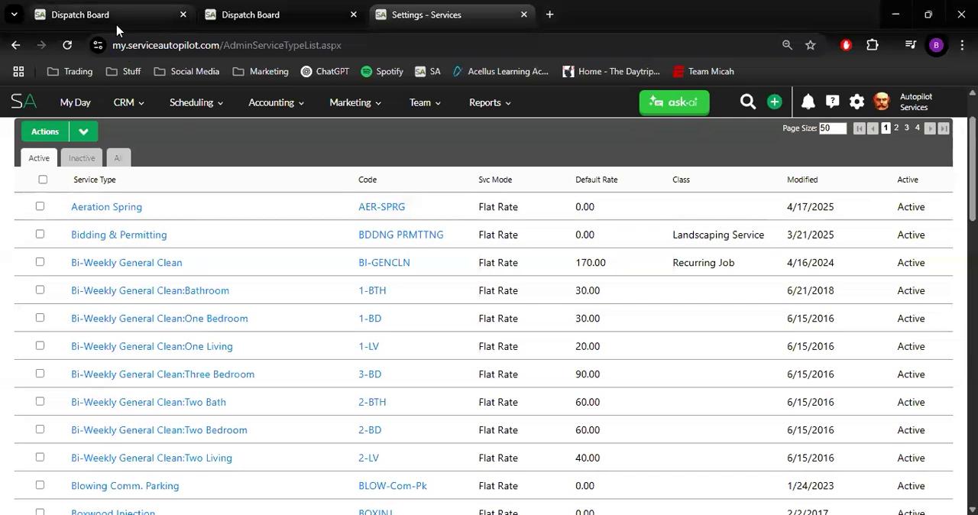
Switch to the client-filtered Dispatch Board and open Chemical Tracking for the 5/9/2025 FERT 1 job
left_click(294, 14)
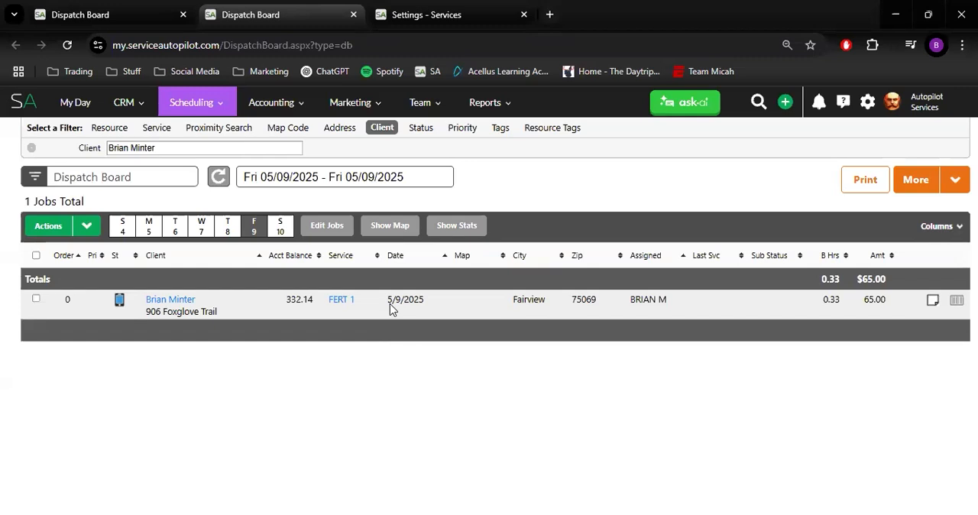
left_click(937, 184)
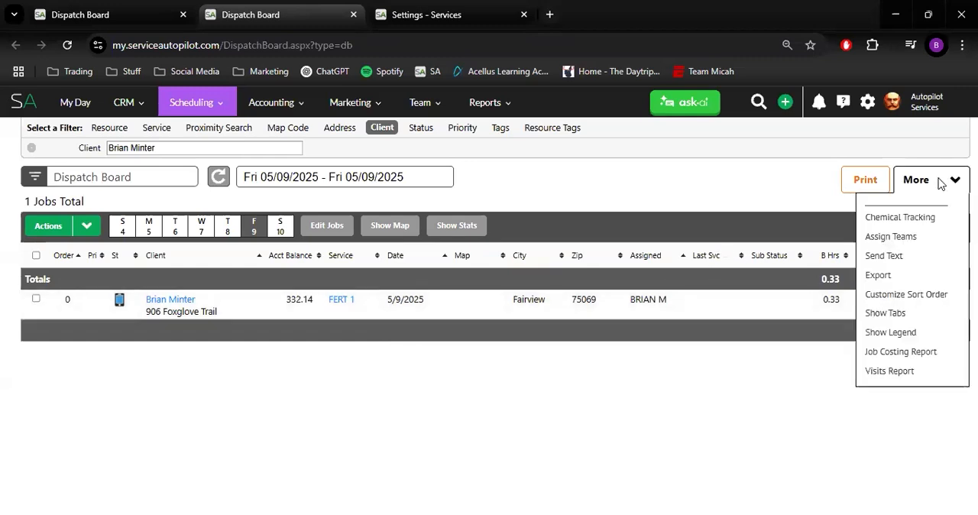
left_click(905, 218)
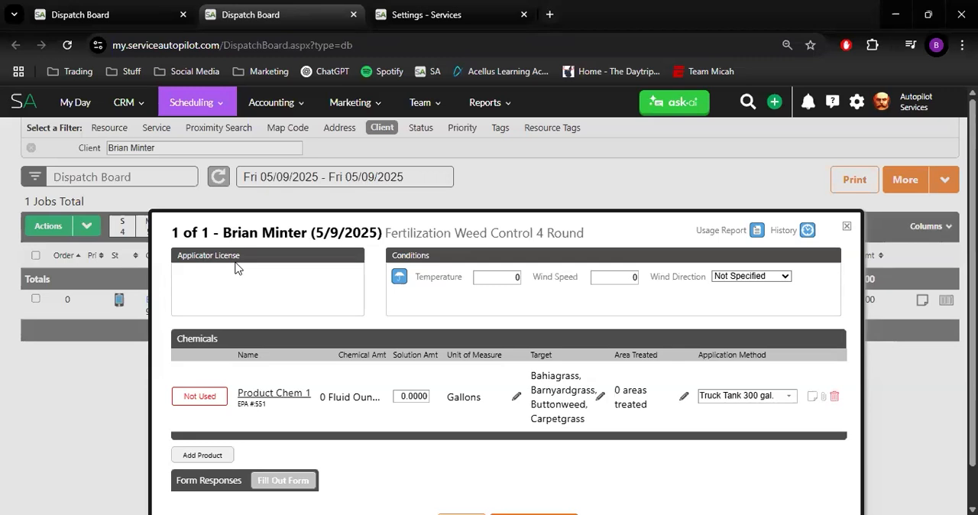
Open the Employees list in a separate browser tab and view the record of the employee assigned to the job
left_click(442, 102)
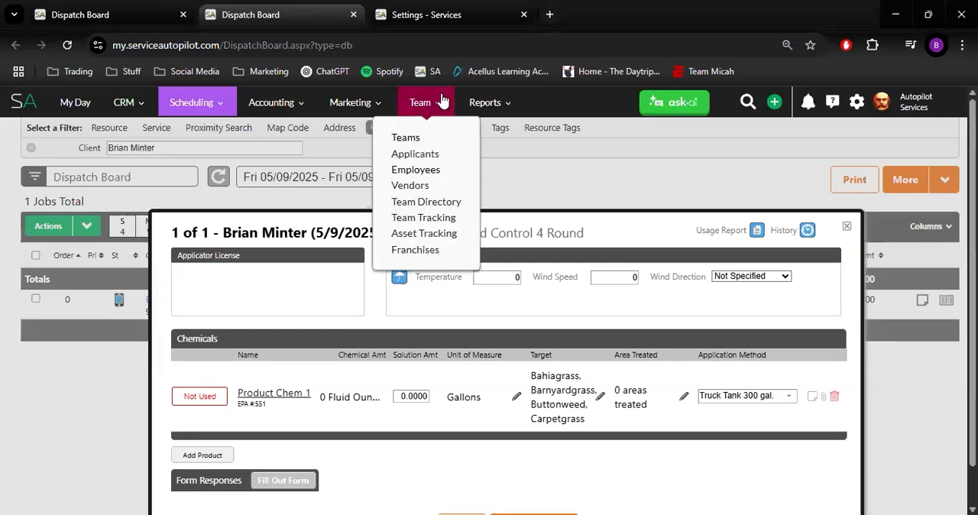
middle_click(431, 171)
left_click(616, 15)
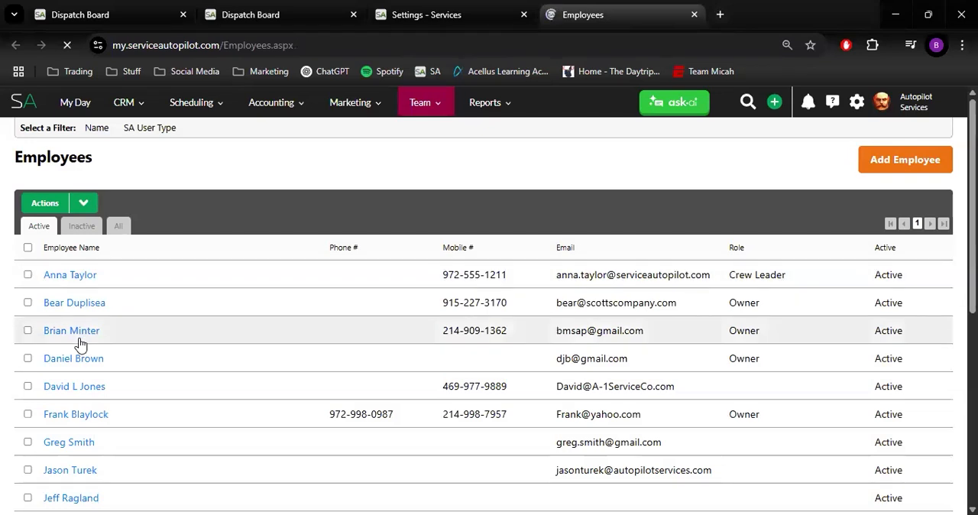
left_click(83, 330)
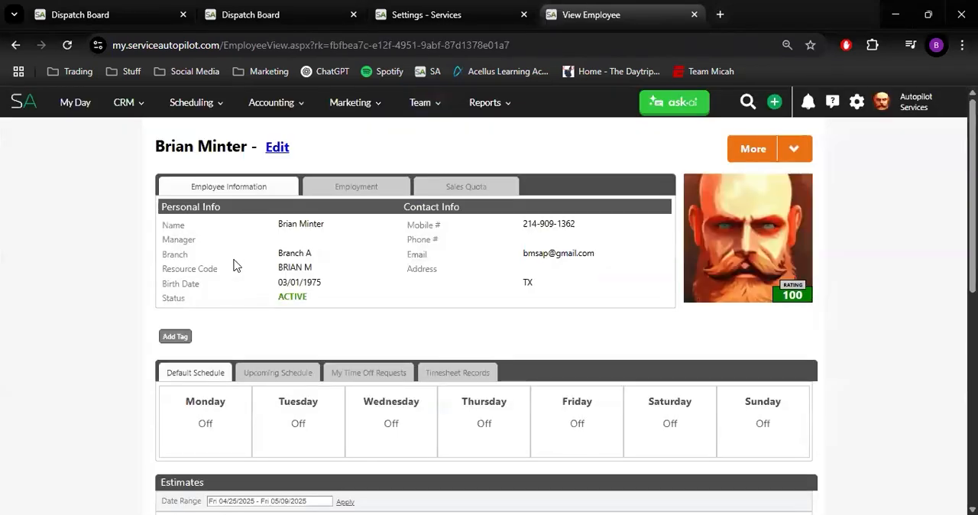
Enter the employee's applicator license number in the personal information and save the employee record
left_click(279, 149)
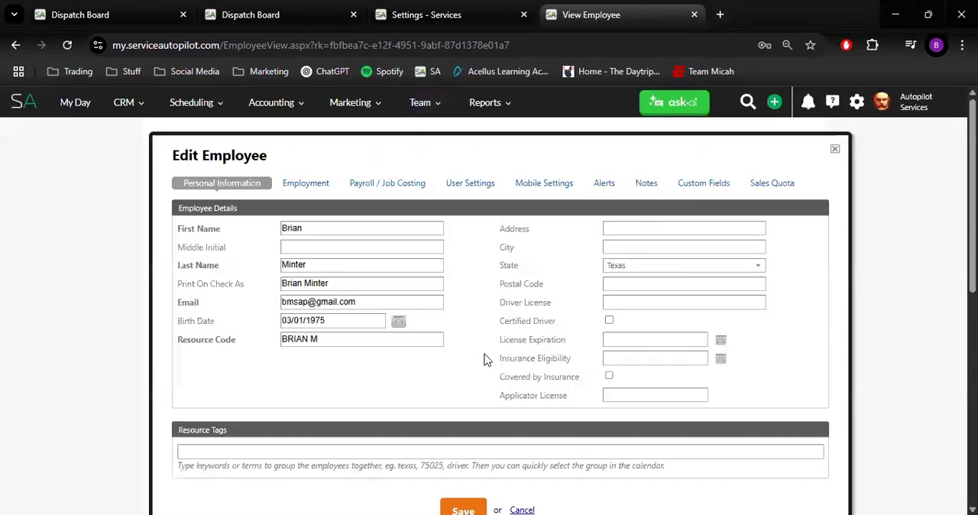
left_click(631, 396)
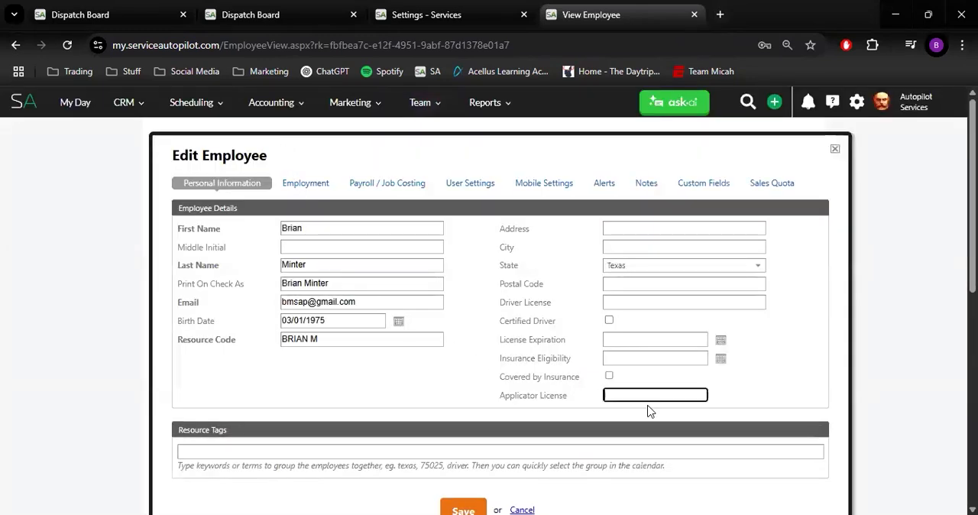
scroll(648, 409, "down", 1)
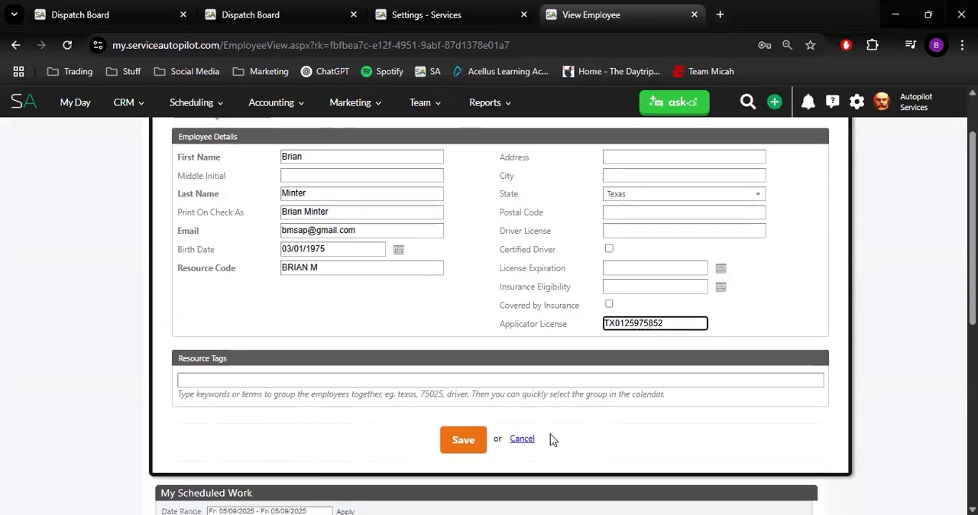
left_click(463, 441)
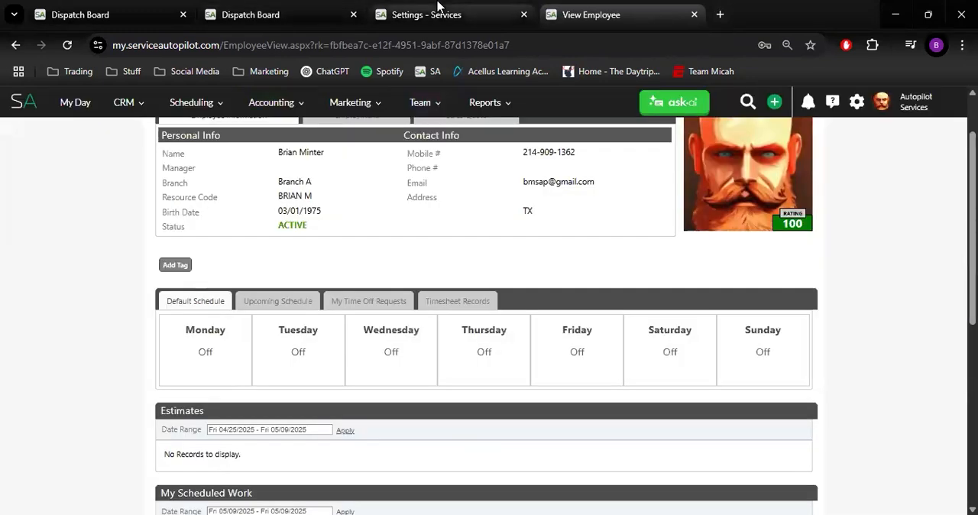
Return to the Dispatch Board, close the outdated chemical tracking window, refresh the board and reopen Chemical Tracking for the job
left_click(435, 11)
left_click(257, 14)
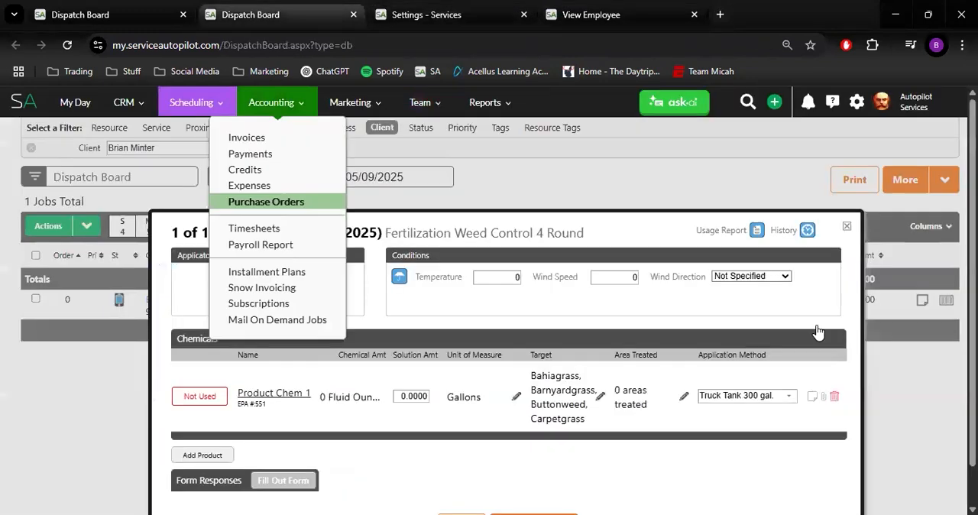
left_click(848, 226)
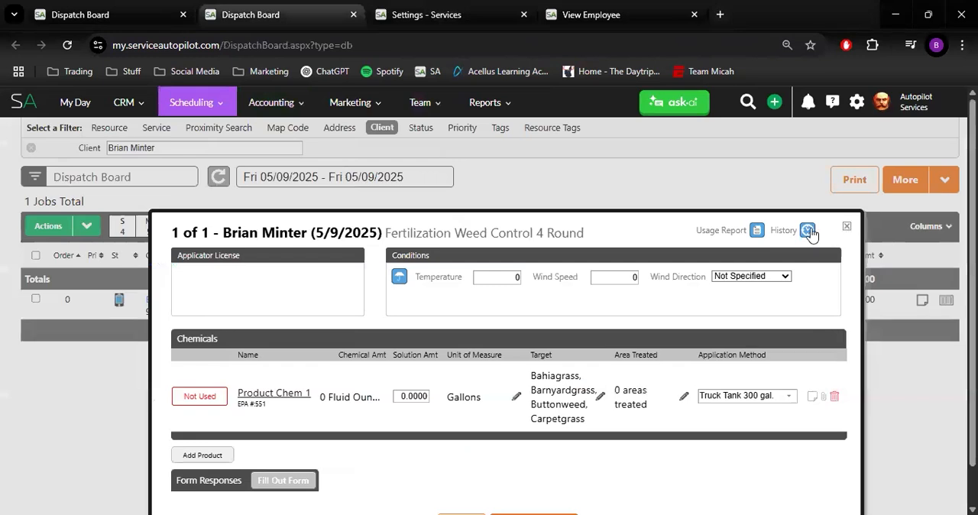
left_click(219, 178)
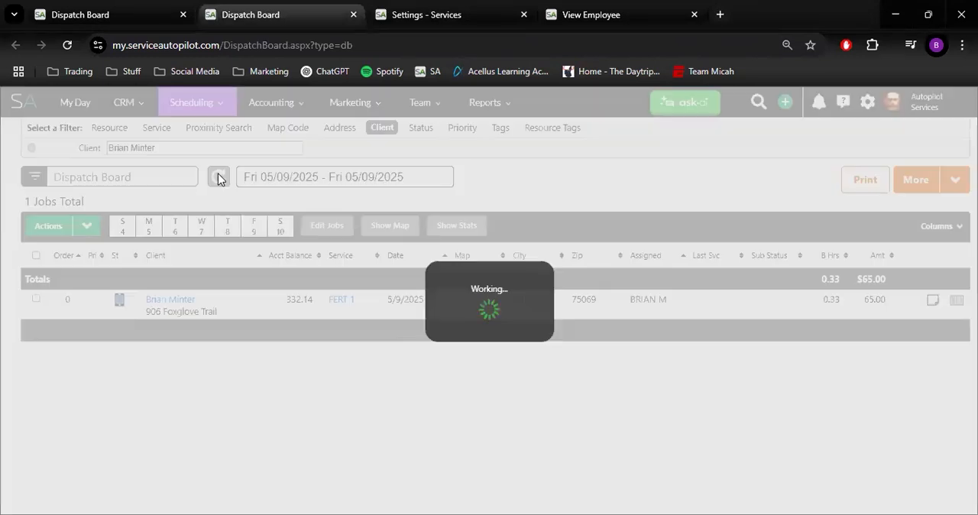
left_click(943, 181)
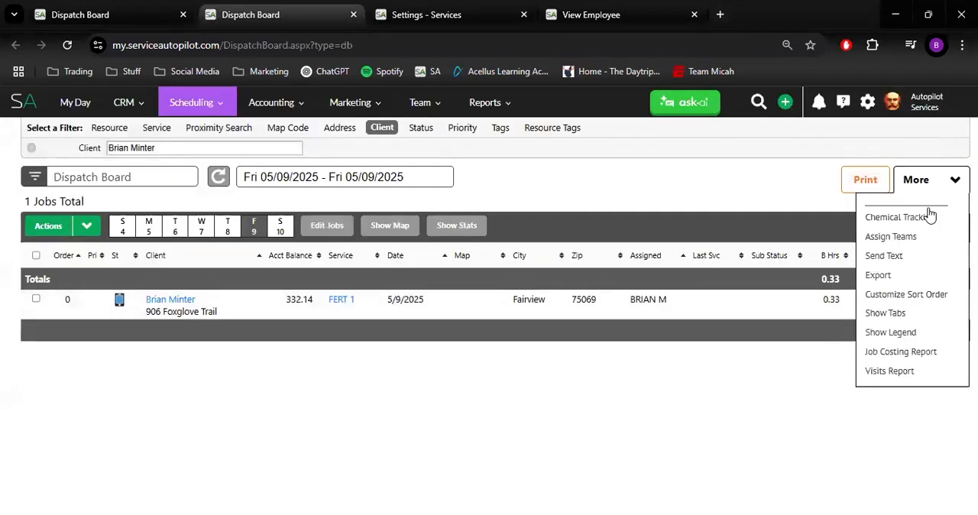
left_click(925, 218)
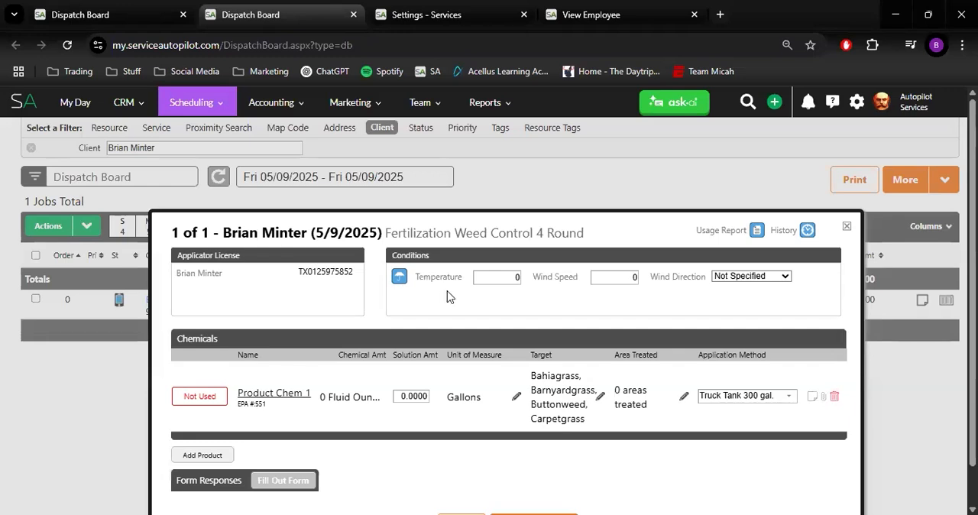
Open the local weather forecast from the job's application conditions and examine the current temperature, wind speed and wind direction
left_click(490, 280)
left_click(623, 283)
left_click(518, 282)
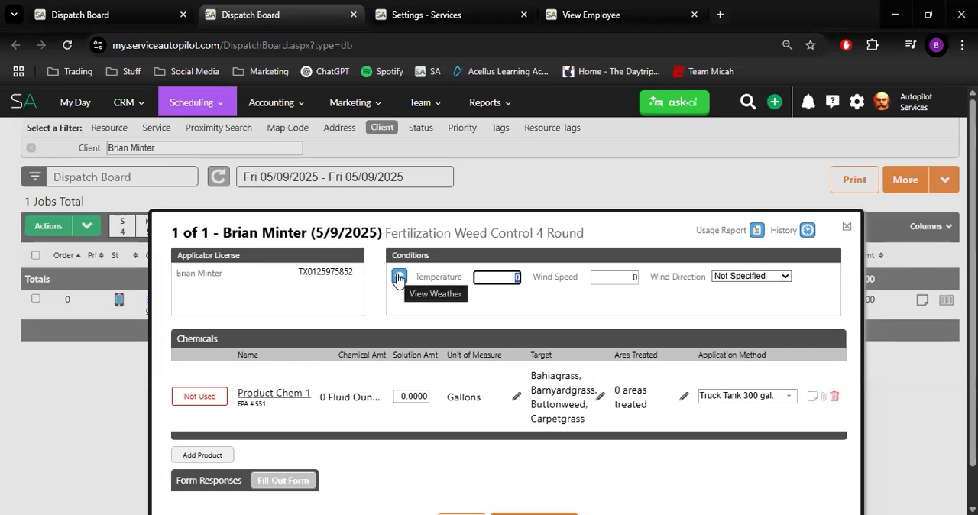
left_click(398, 278)
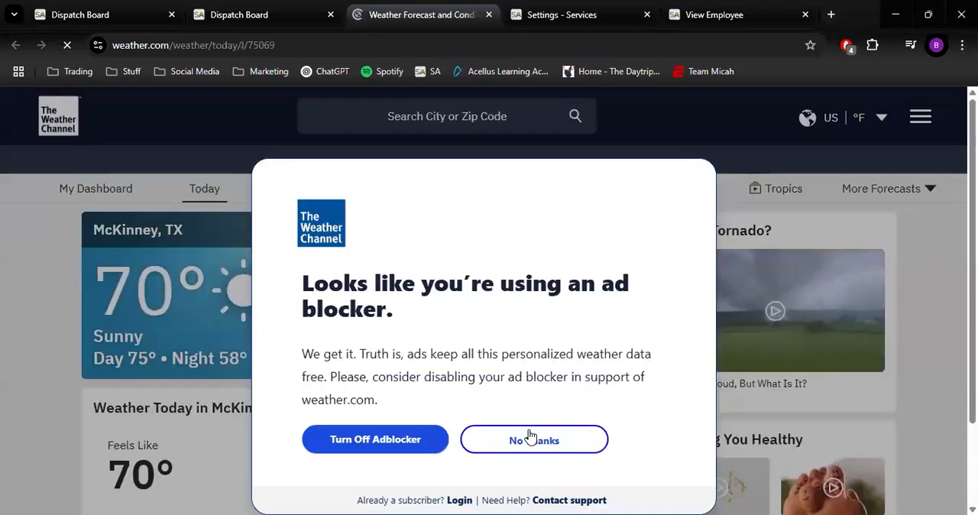
left_click(533, 438)
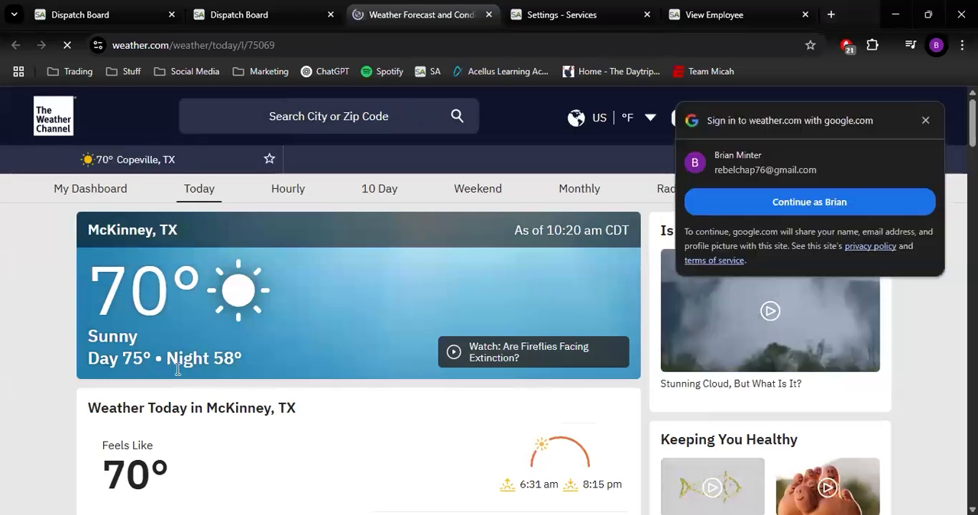
scroll(178, 369, "down", 2)
scroll(177, 369, "down", 2)
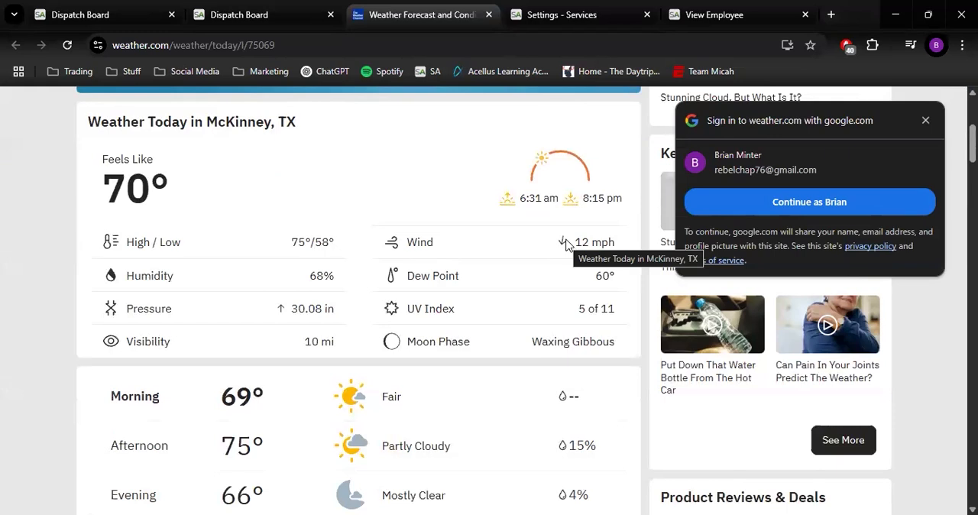
Return to the job's chemical tracking and set the conditions to temperature 70, wind speed 12 and wind direction Northwest
mouse_move(554, 6)
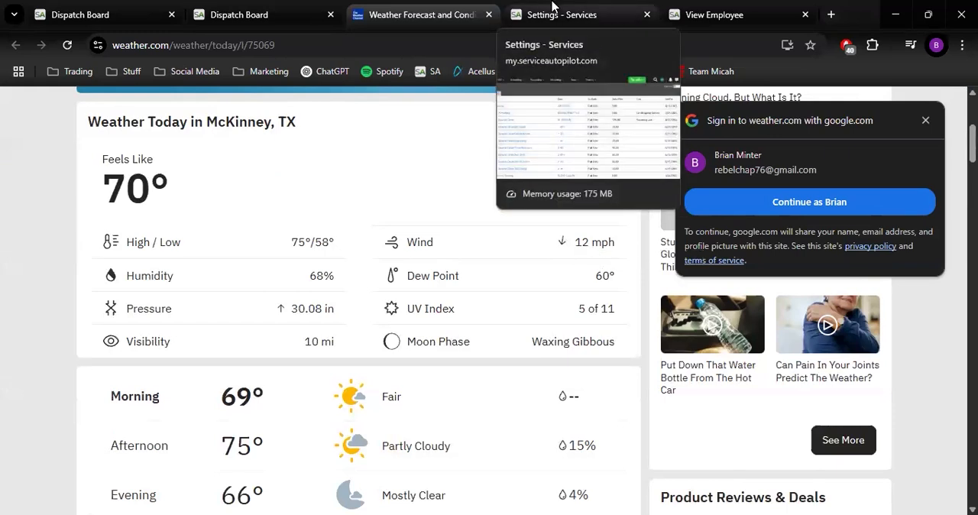
left_click(553, 7)
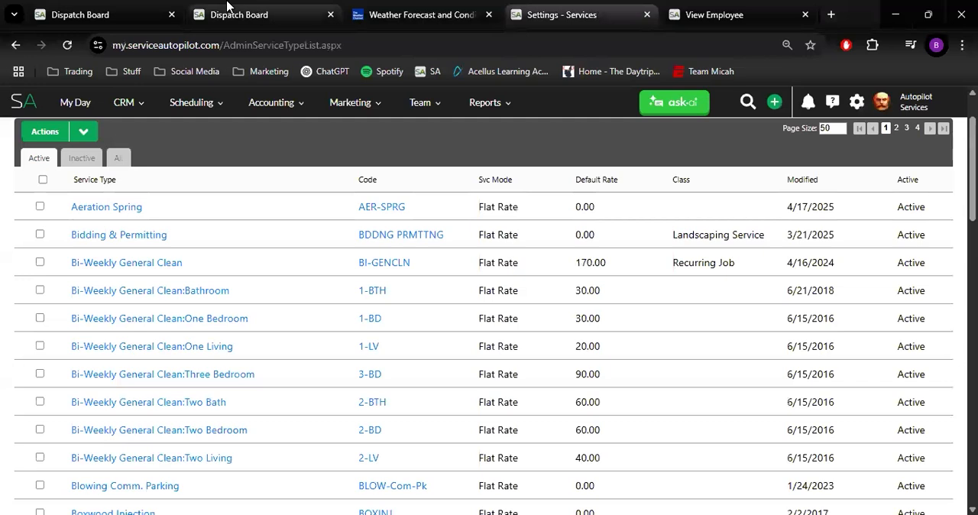
left_click(236, 13)
key("BackSpace")
type("70")
key("Tab")
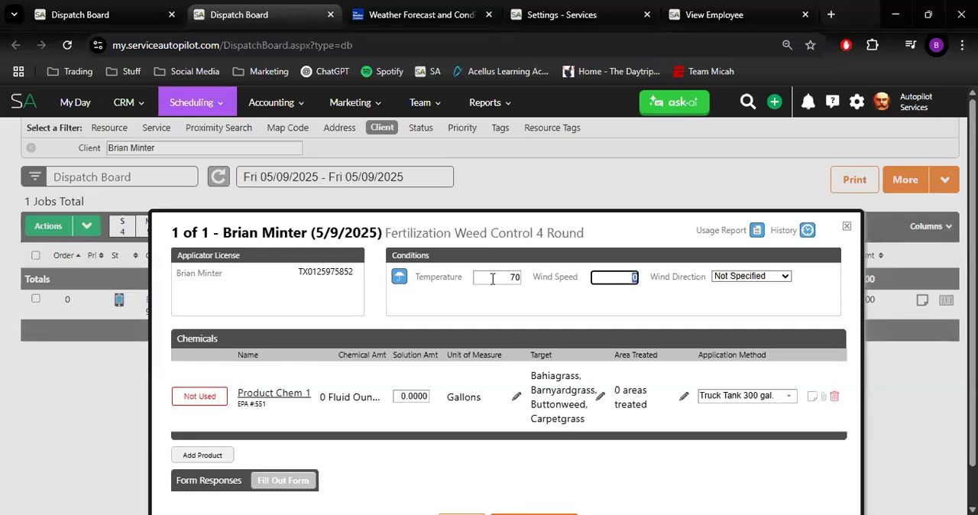
type("12")
key("Tab")
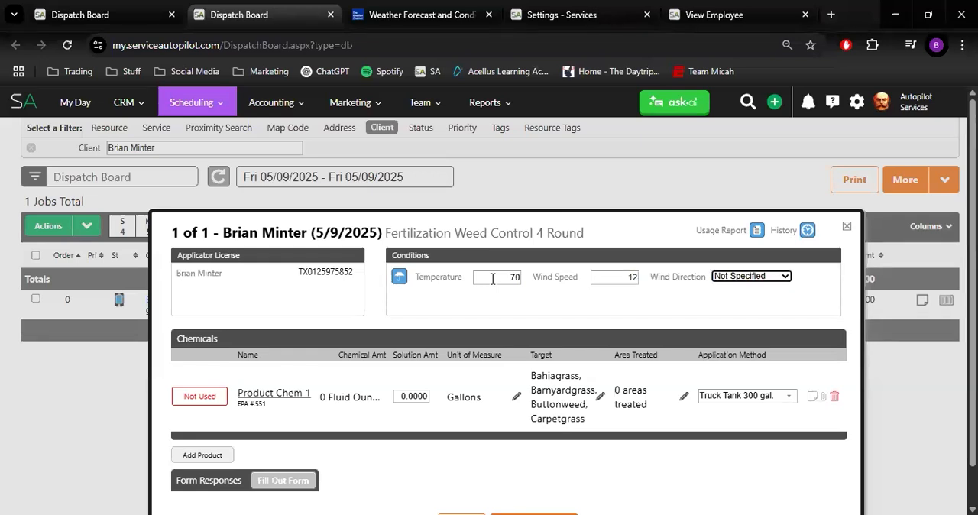
left_click(738, 278)
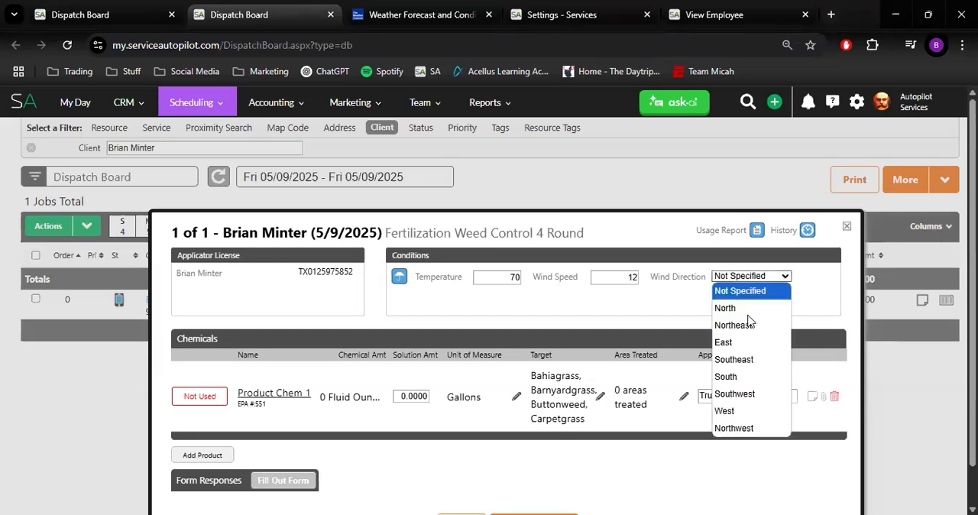
left_click(748, 431)
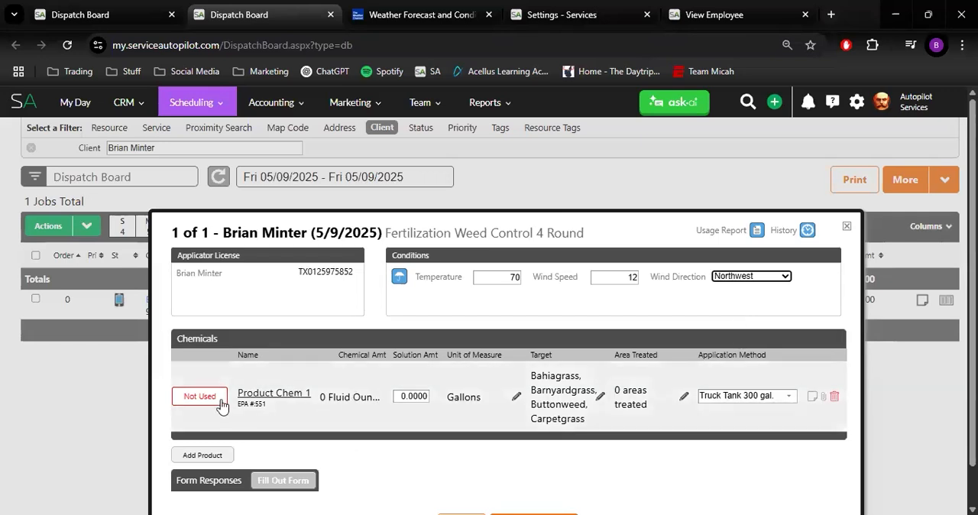
Set the solution amount of Product Chem 1 to 8 gallons
left_click(411, 395)
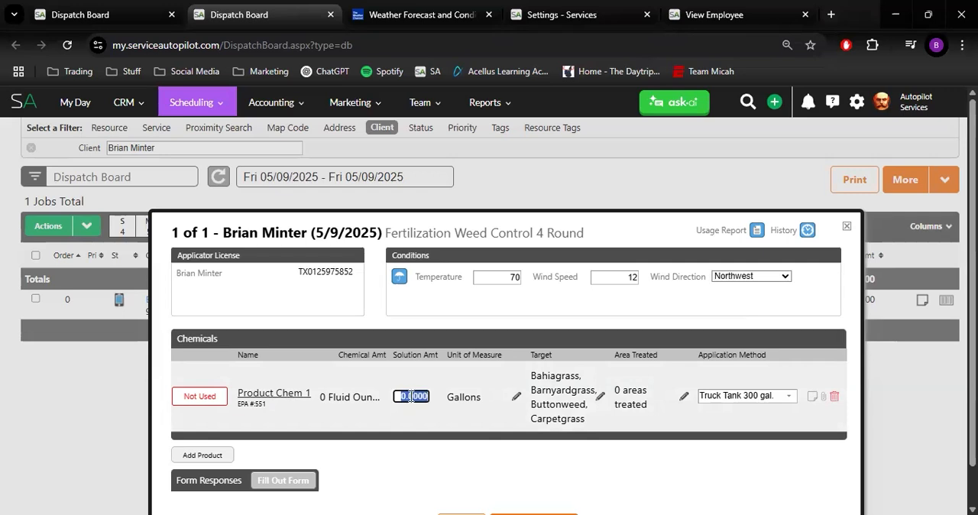
type("8")
left_click(757, 424)
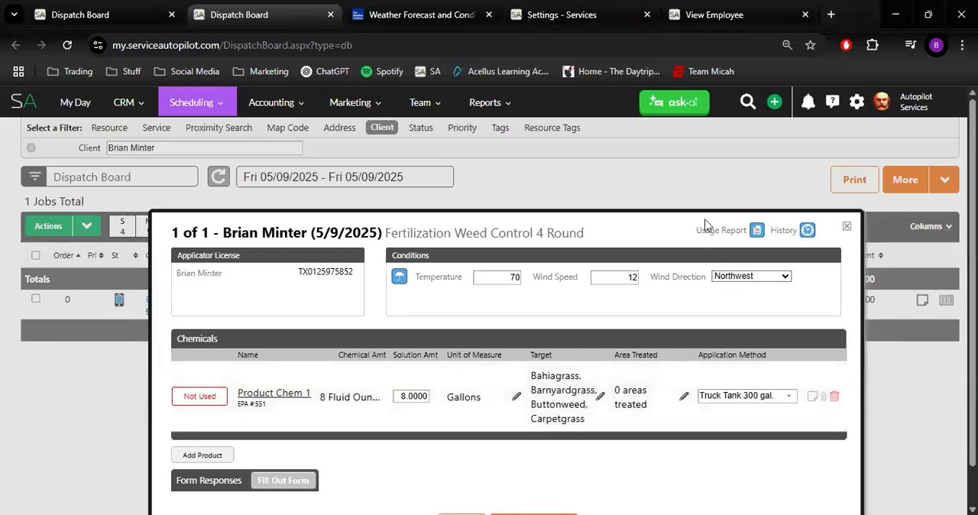
Open the chemical usage report from the job's chemical tracking and refresh it with a start date of 5/1/2025
left_click(757, 232)
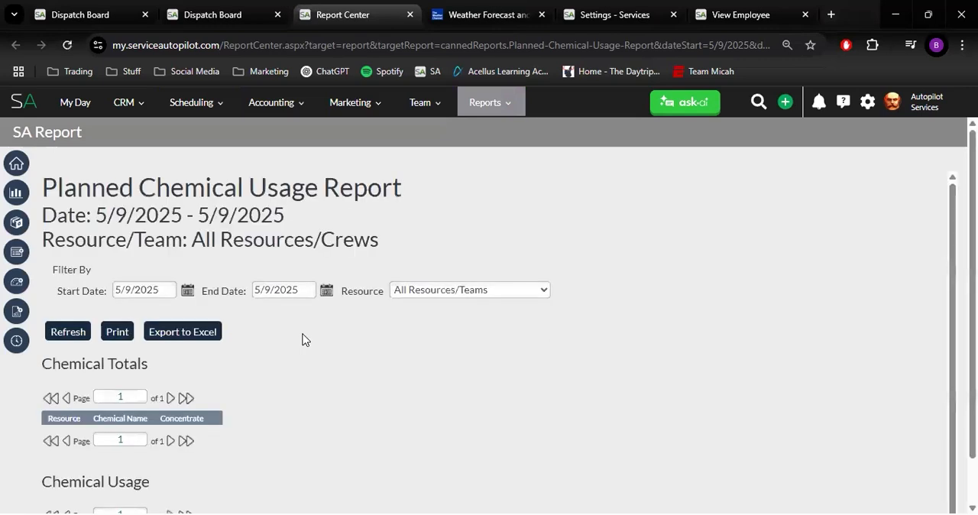
scroll(283, 432, "down", 1)
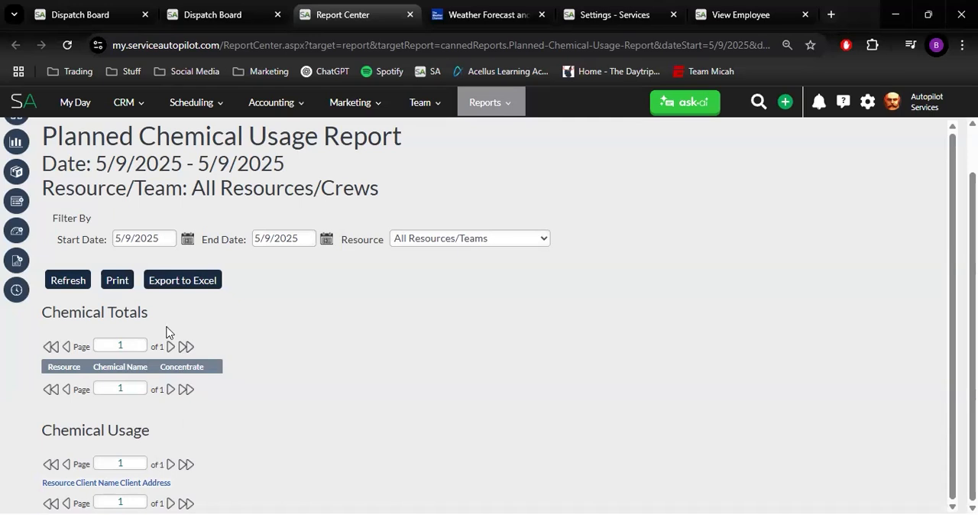
left_click(188, 240)
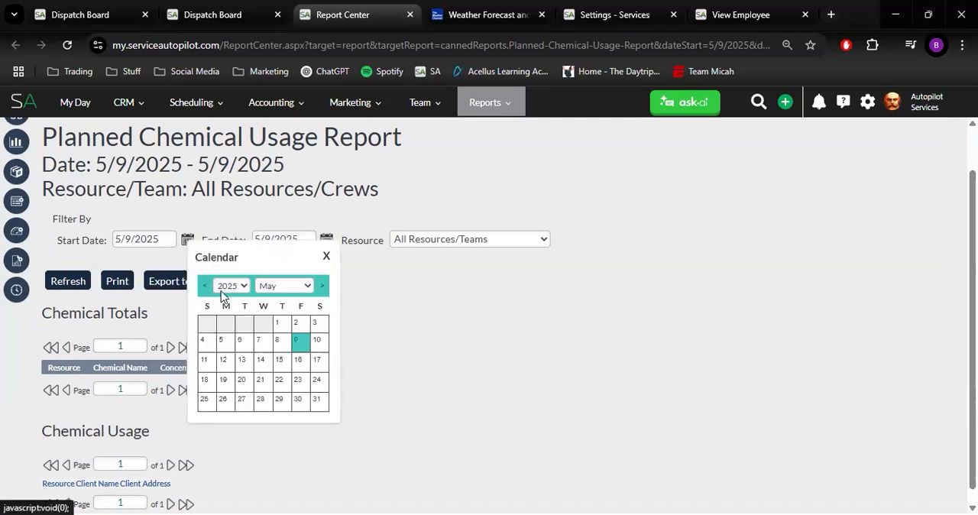
left_click(278, 323)
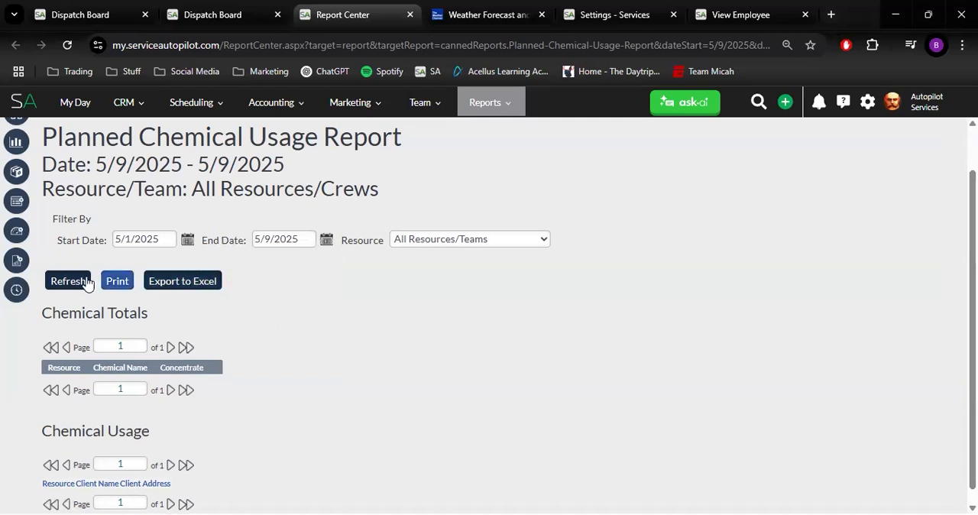
left_click(56, 282)
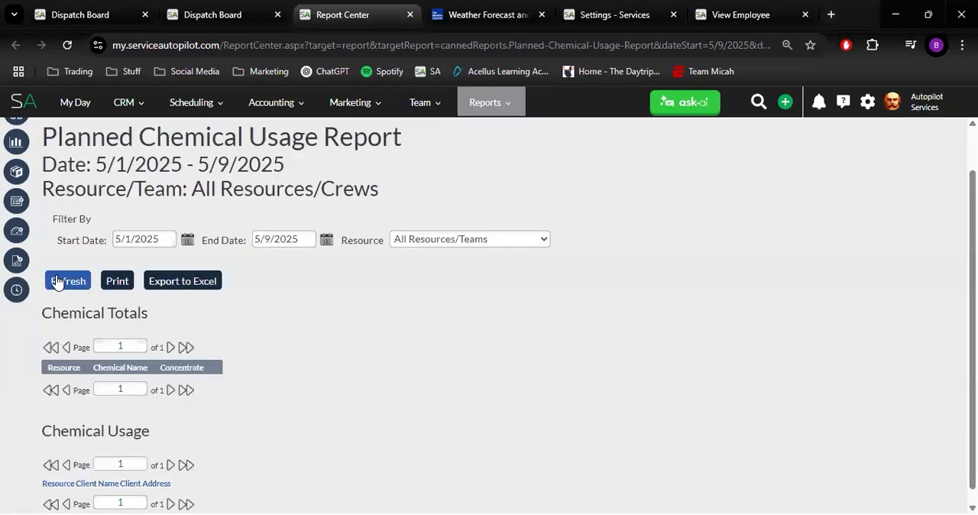
Refresh the Planned Chemical Usage Report with a start date of 1/1/2025 and examine the chemical totals and usage per client
left_click(186, 241)
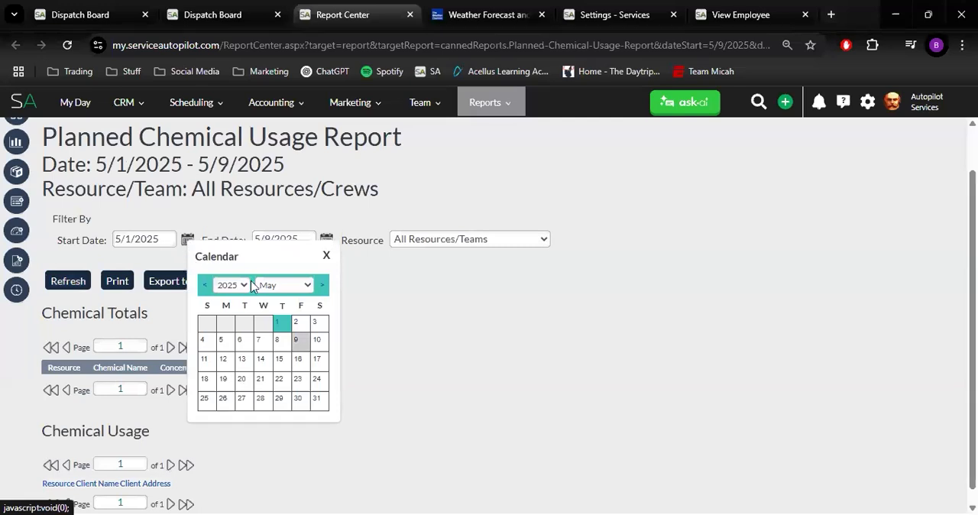
left_click(284, 285)
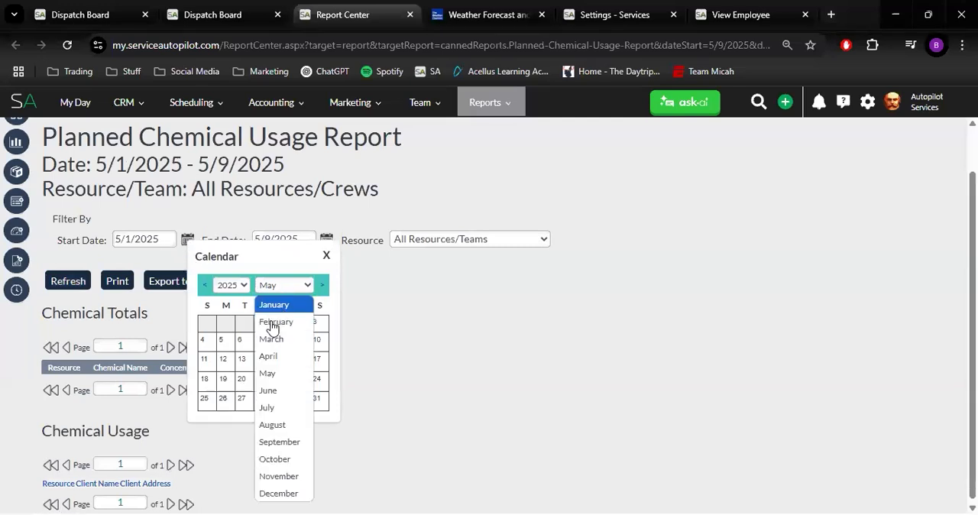
left_click(279, 306)
left_click(264, 322)
left_click(72, 287)
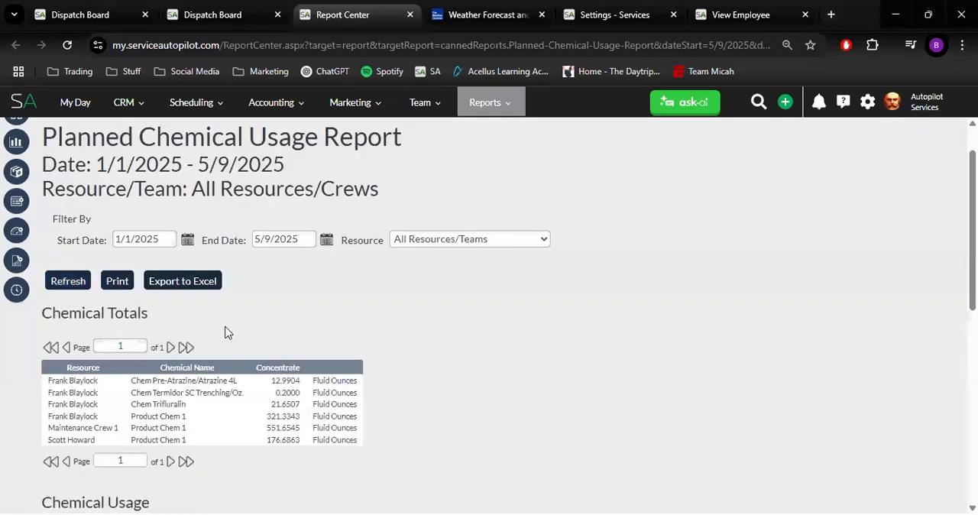
scroll(257, 336, "down", 3)
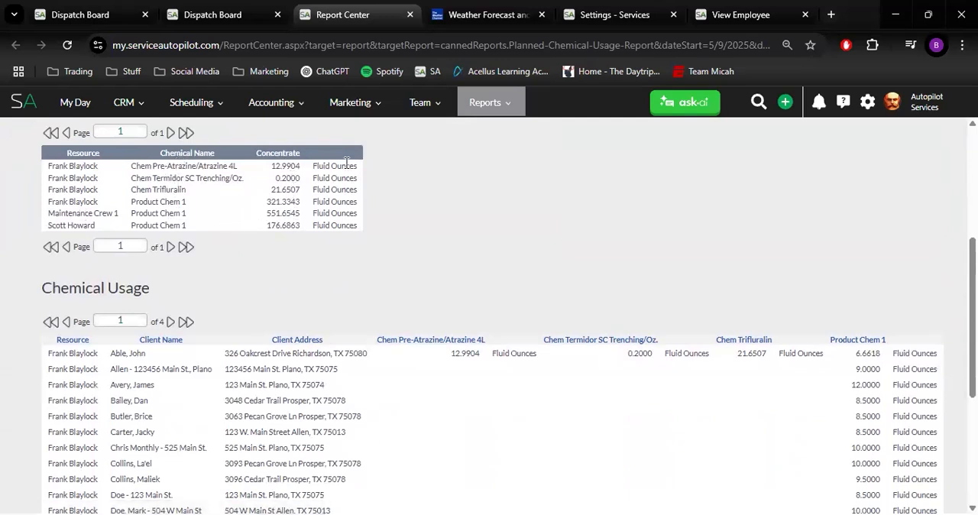
scroll(300, 263, "down", 2)
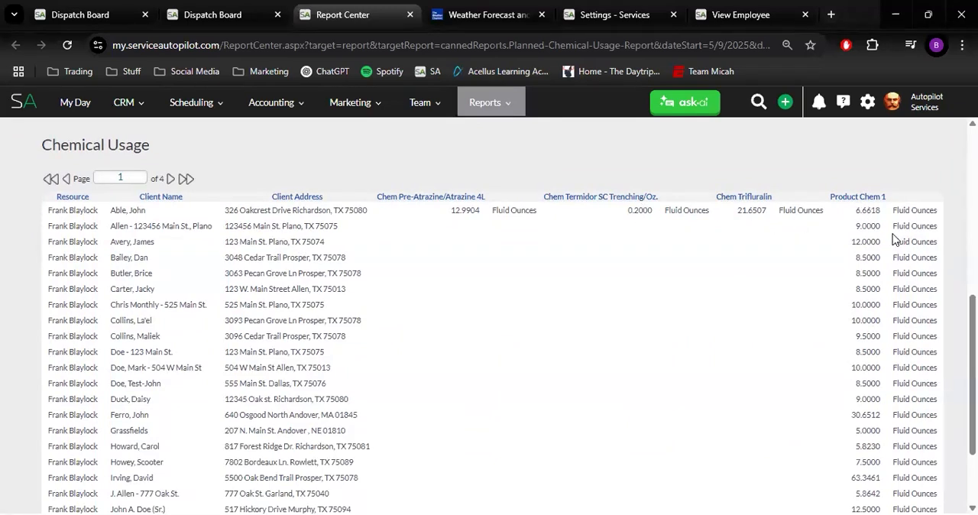
scroll(893, 239, "down", 3)
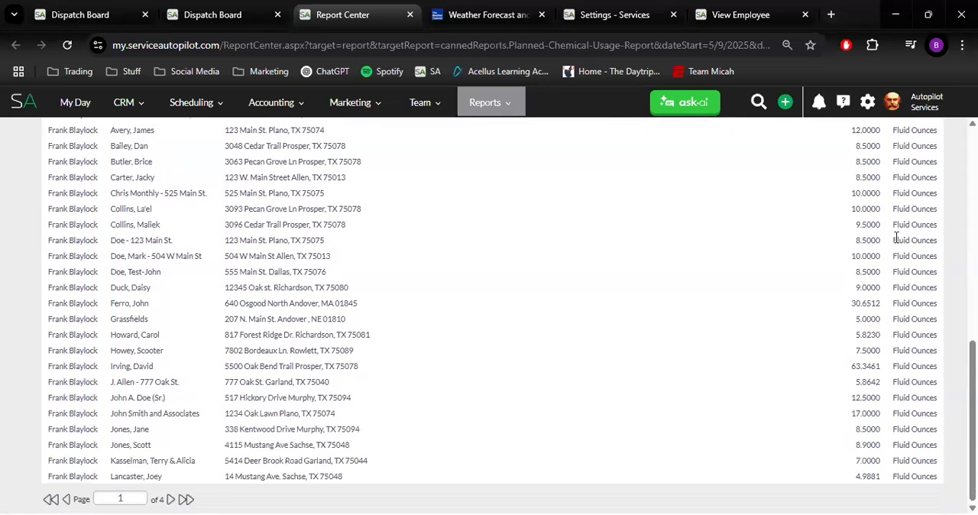
scroll(895, 239, "up", 6)
scroll(864, 252, "up", 6)
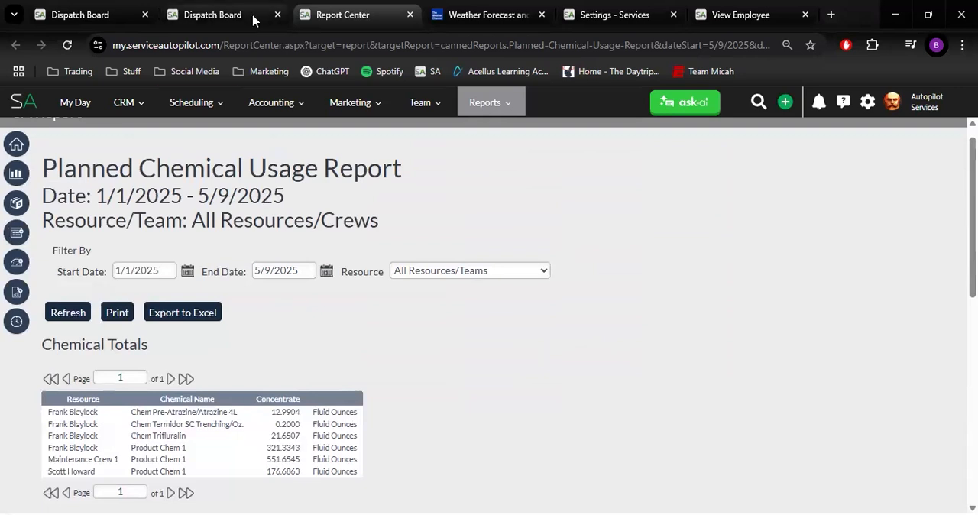
Return to the Dispatch Board, save the job's chemical tracking record and close its window
left_click(211, 17)
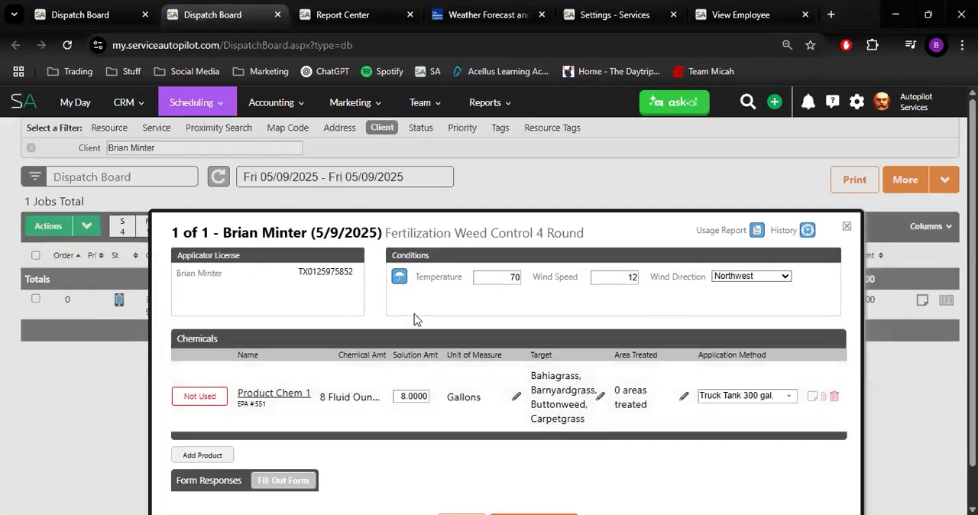
scroll(415, 319, "down", 1)
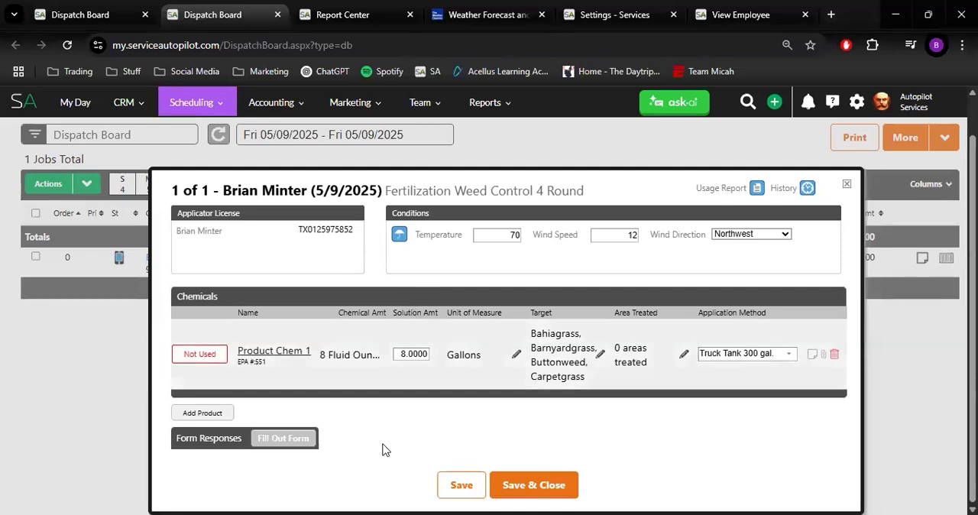
left_click(463, 484)
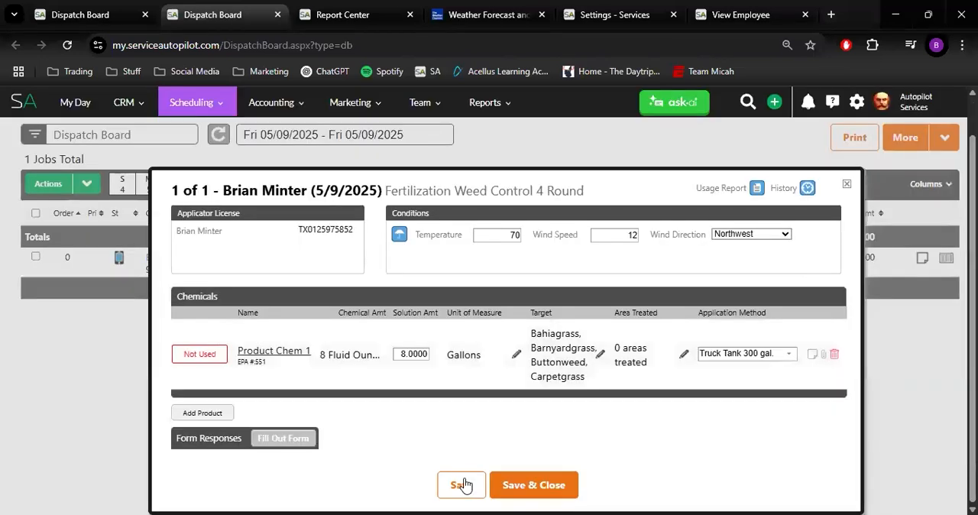
left_click(847, 185)
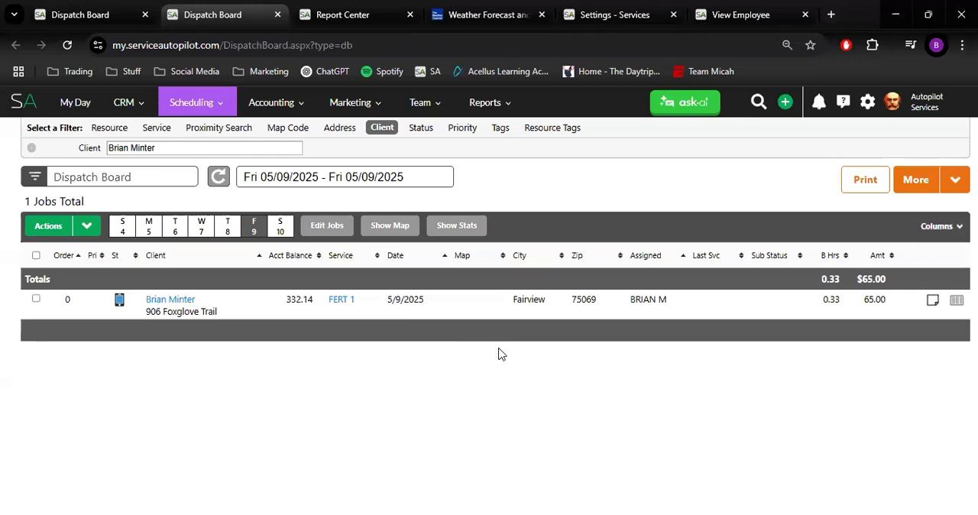
Mark the 5/9/2025 FERT 1 job on the Dispatch Board as complete
left_click(36, 298)
left_click(86, 226)
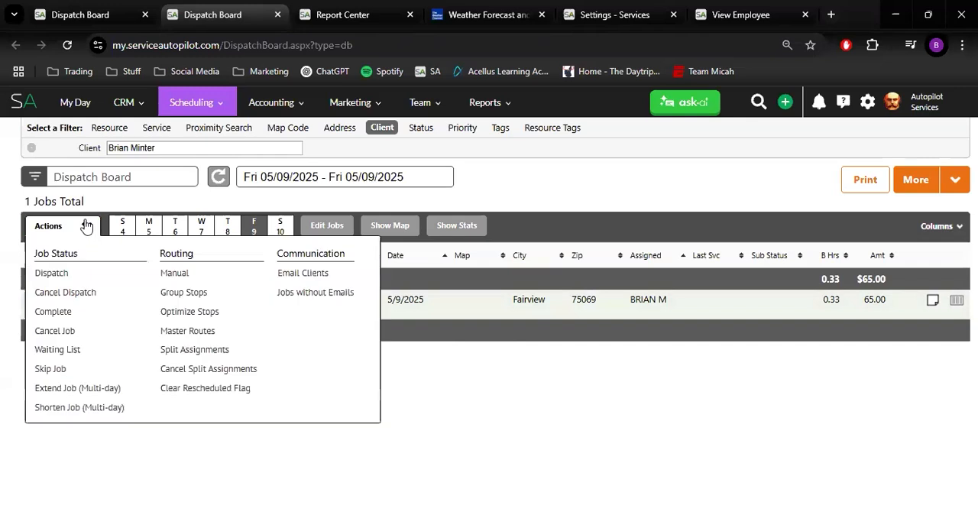
left_click(62, 311)
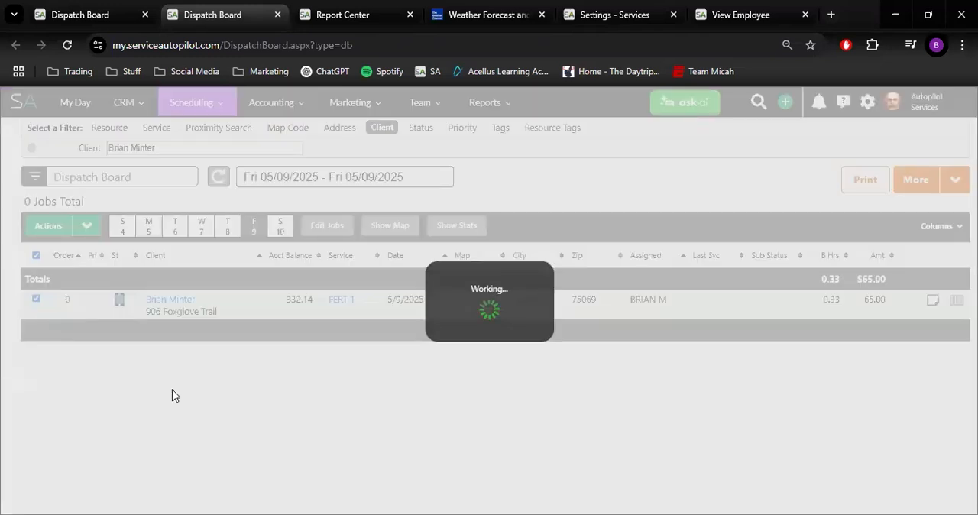
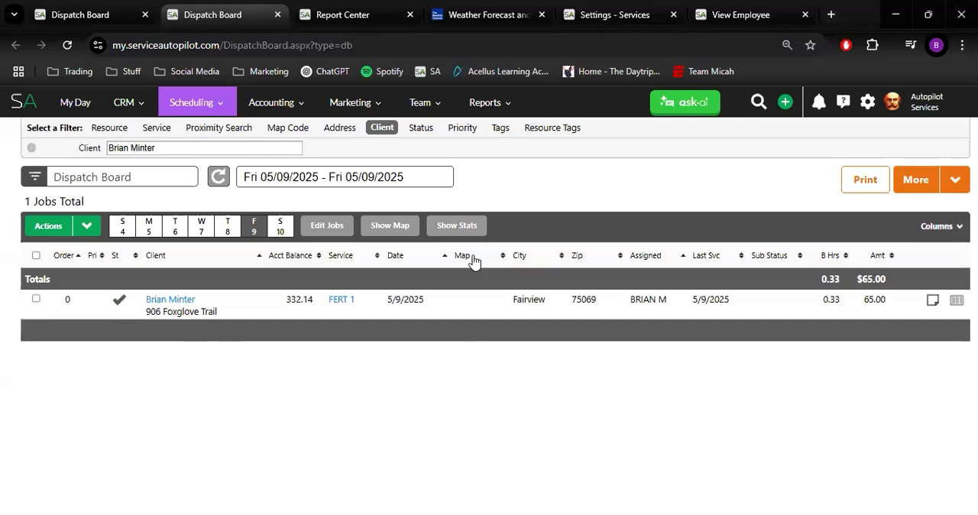
Open the Report Center's SA Reports, search them for "chem" and open the Chemical Tracking report
left_click(509, 102)
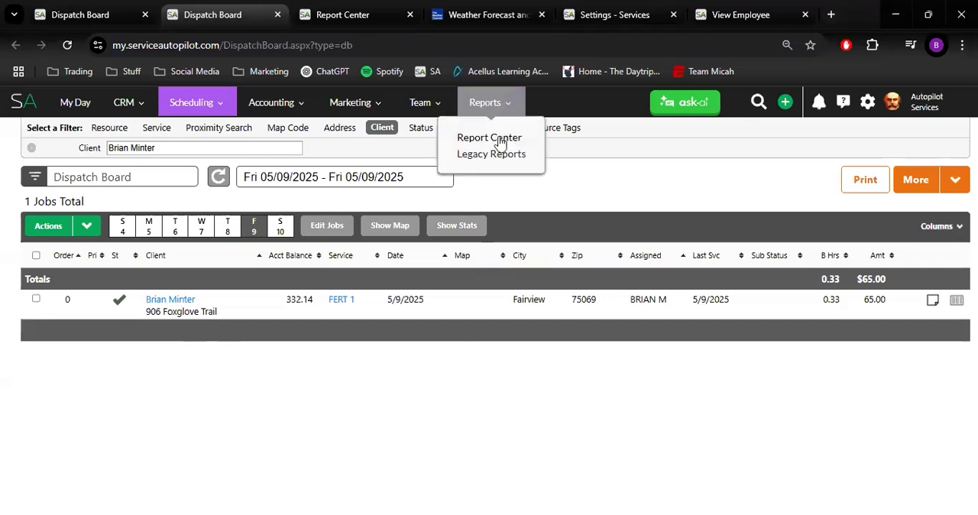
left_click(498, 143)
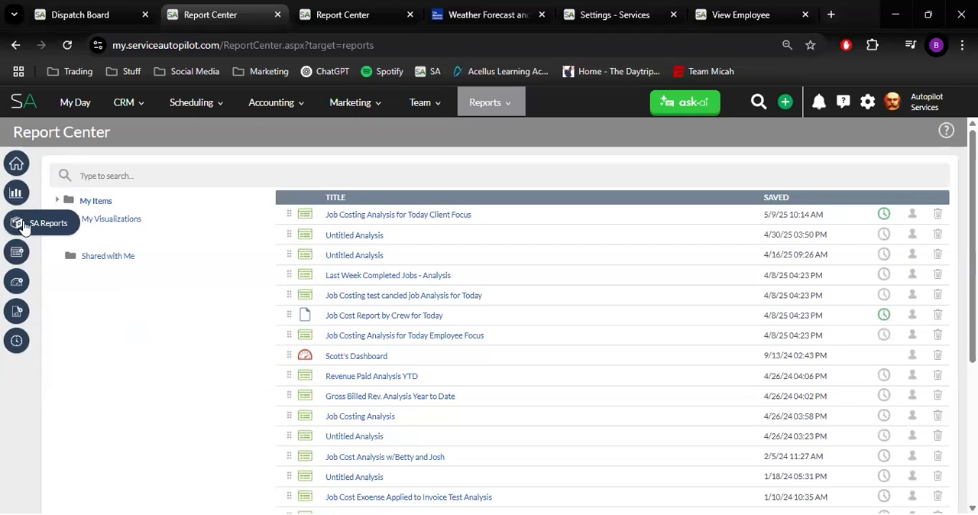
left_click(23, 226)
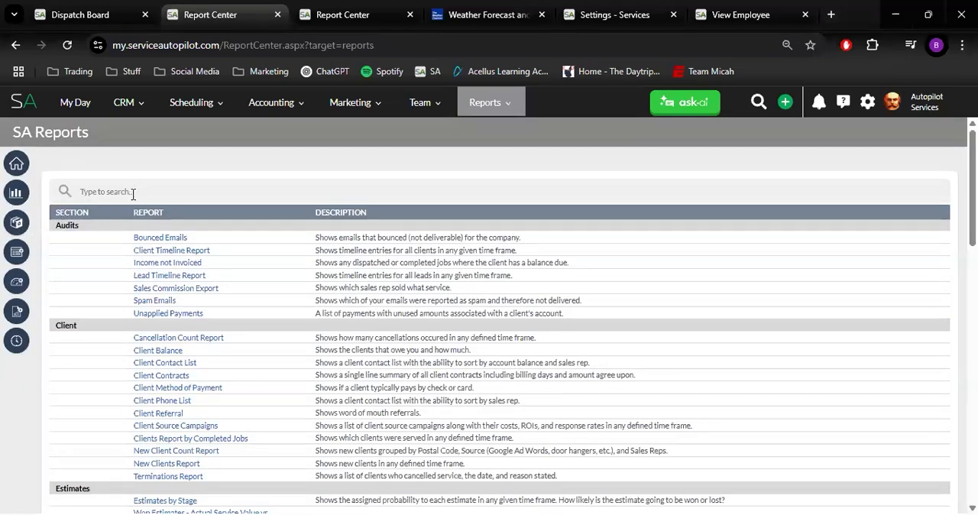
type("chem")
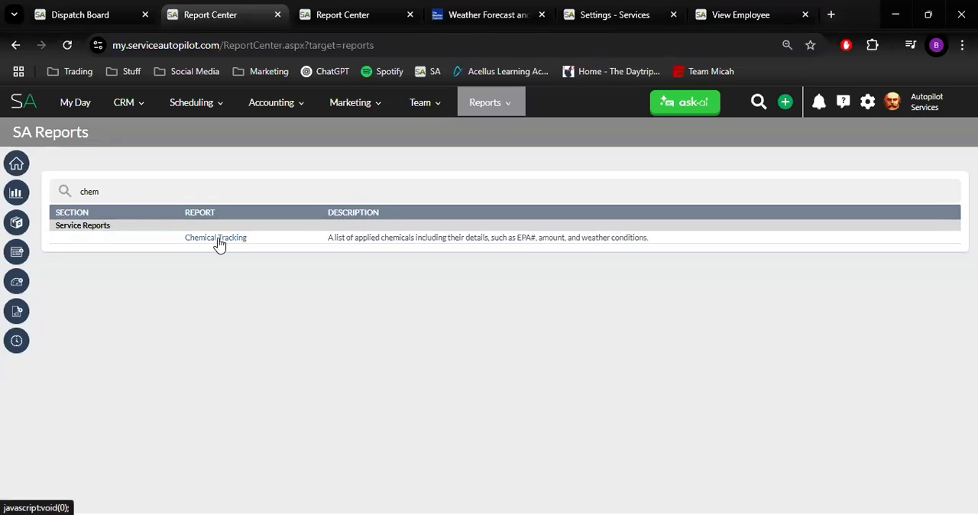
left_click(217, 240)
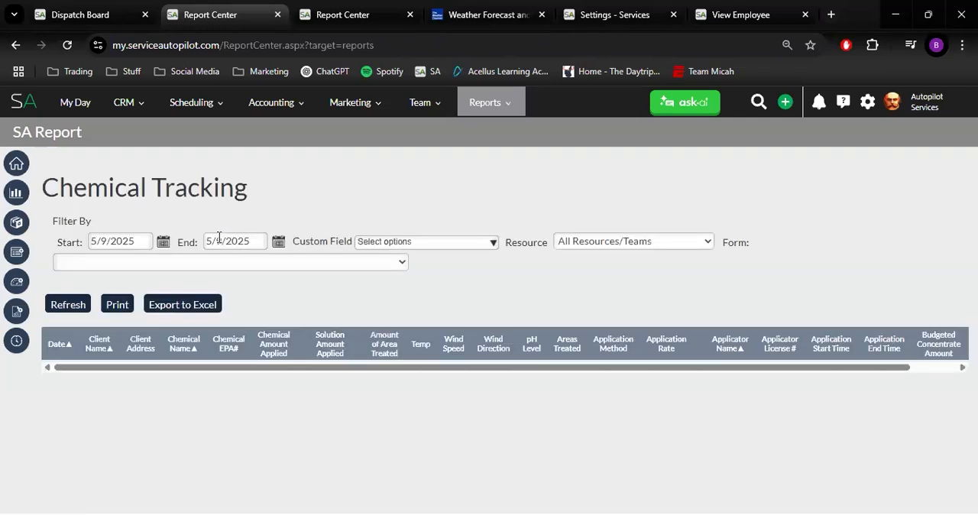
Refresh the Chemical Tracking report with a start date of 1/1/2025
left_click(163, 240)
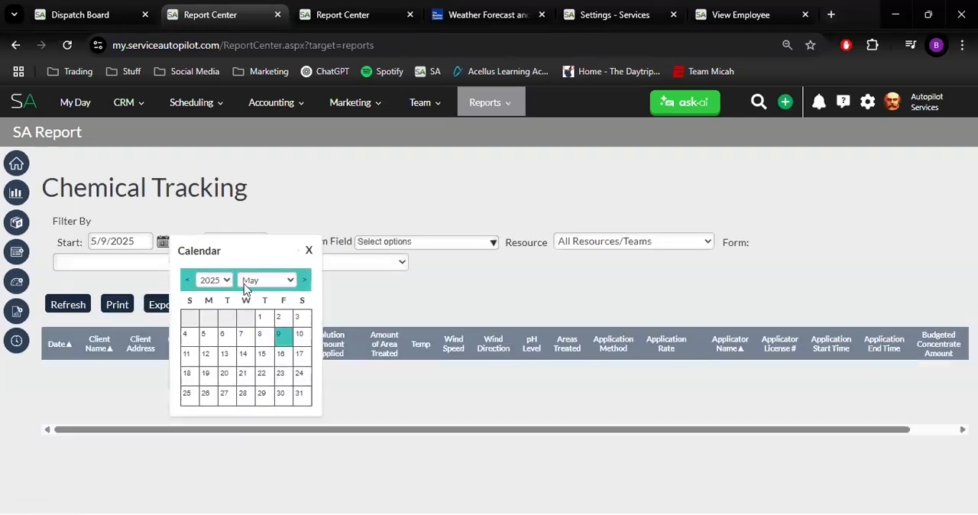
left_click(267, 280)
left_click(254, 301)
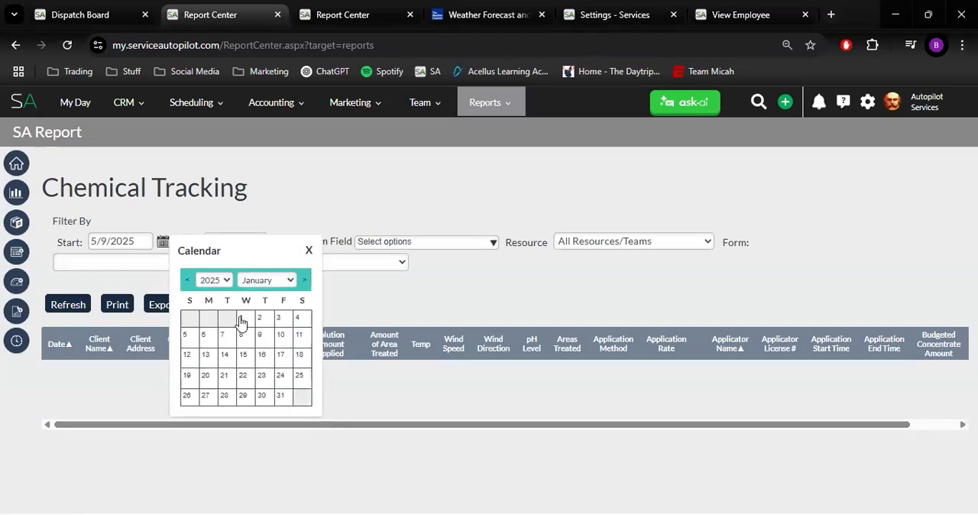
left_click(240, 318)
left_click(61, 308)
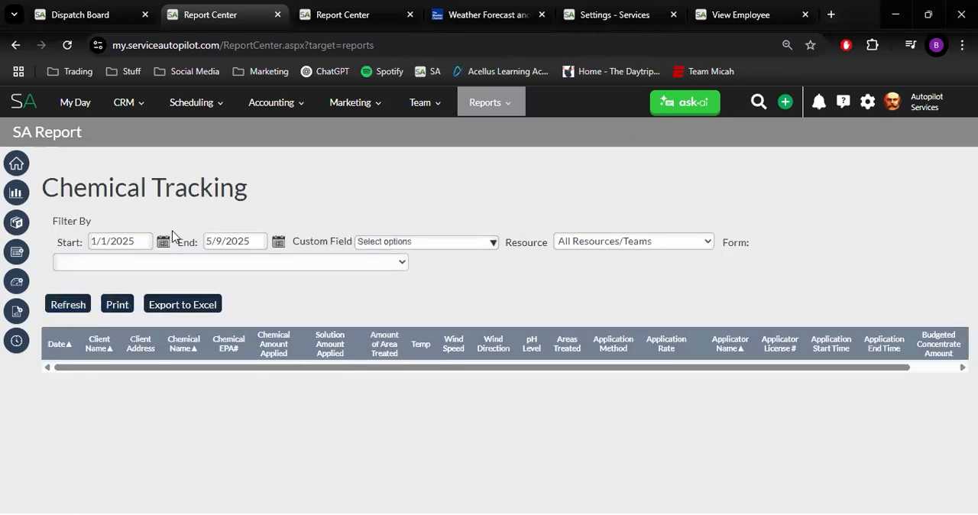
Refresh the Chemical Tracking report with a start date of 1/1/2024 and examine the applied chemicals, weather conditions and applicator details
left_click(163, 242)
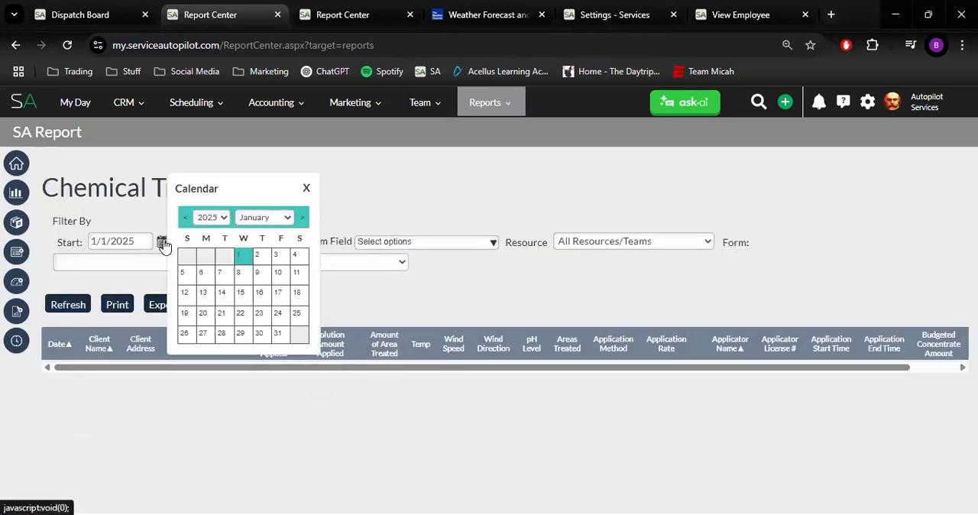
left_click(222, 218)
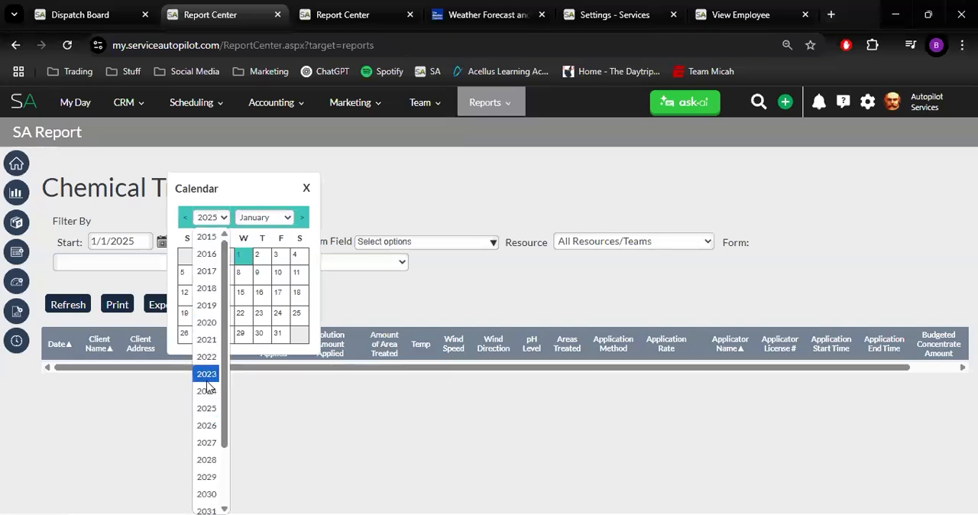
key("Return")
left_click(205, 256)
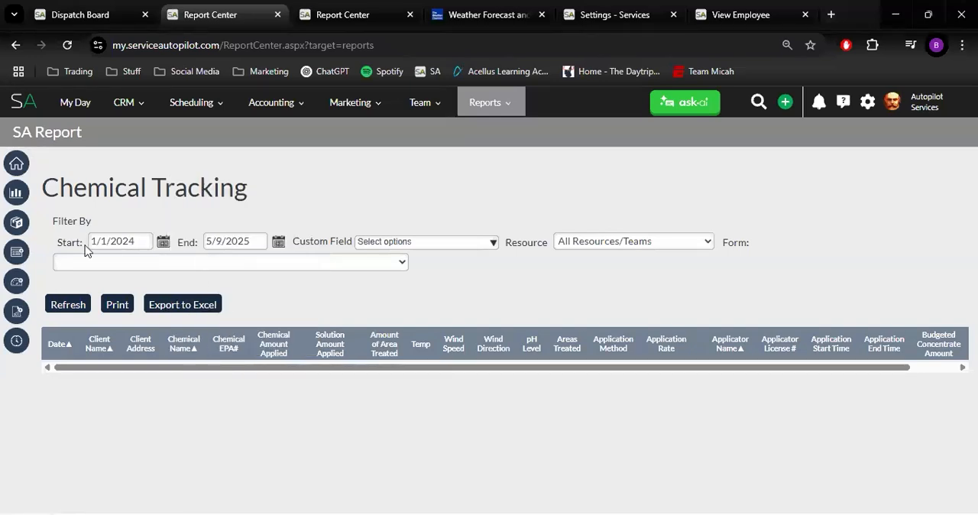
left_click(75, 307)
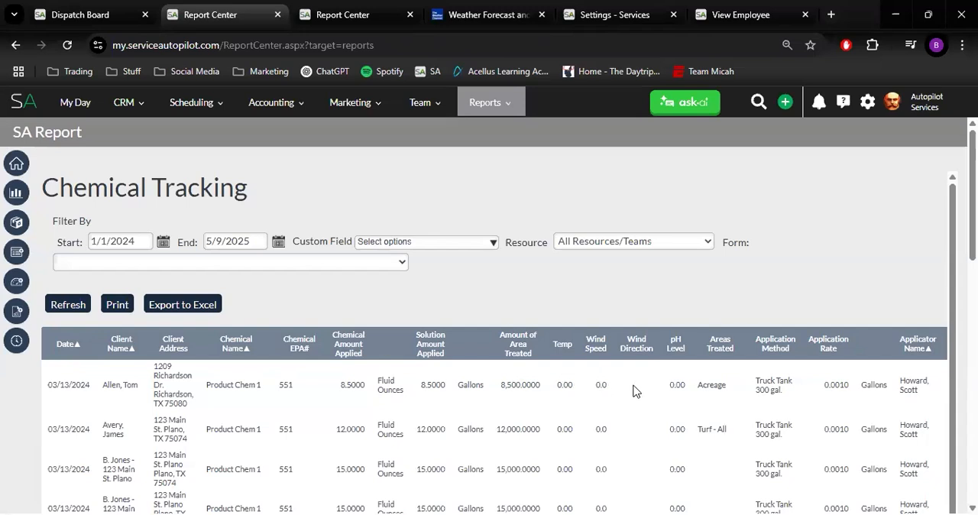
scroll(637, 393, "down", 1)
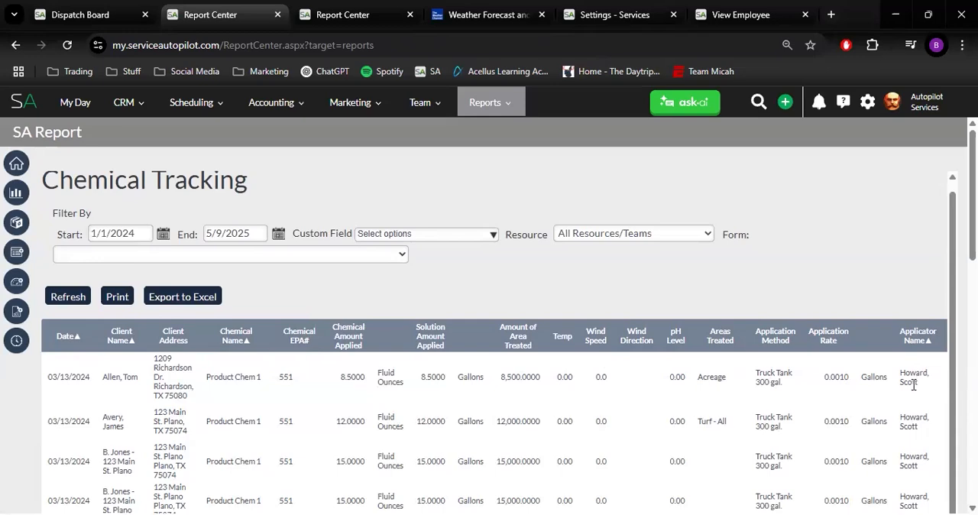
scroll(913, 382, "down", 10)
scroll(911, 392, "down", 2)
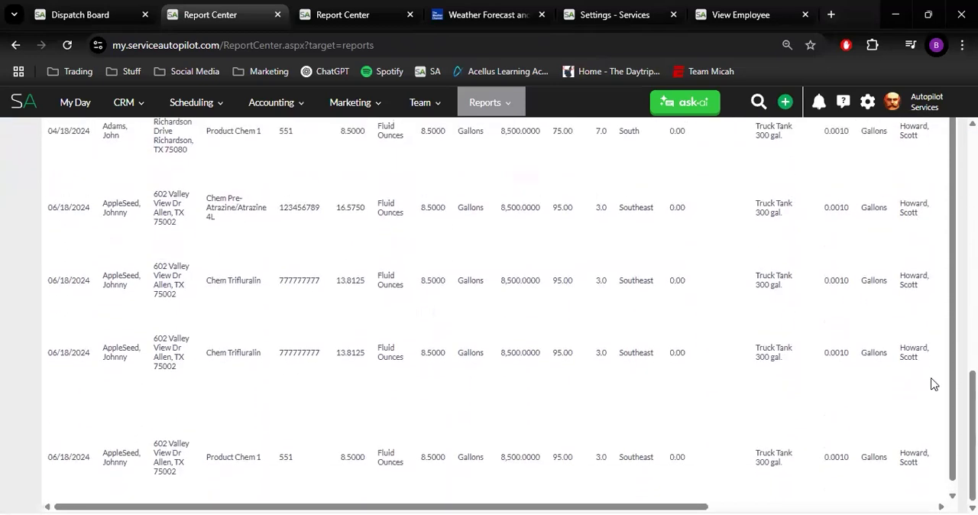
scroll(935, 384, "up", 15)
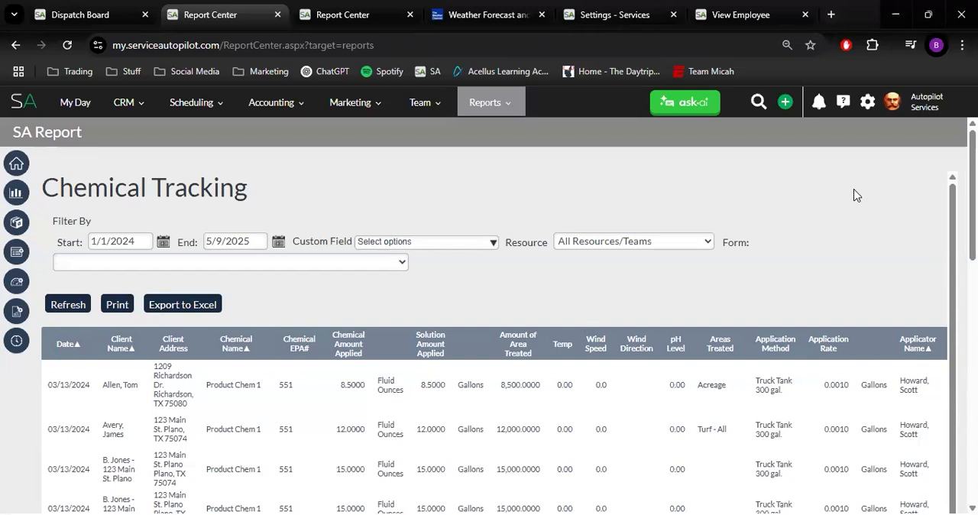
Open the account's data import page and set the import type to Chemical Tracking Fields
left_click(893, 107)
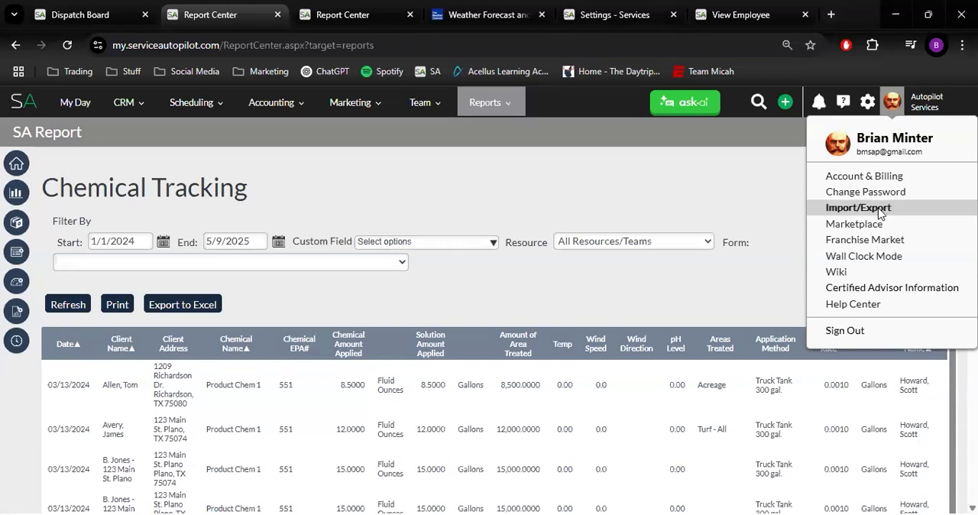
left_click(879, 214)
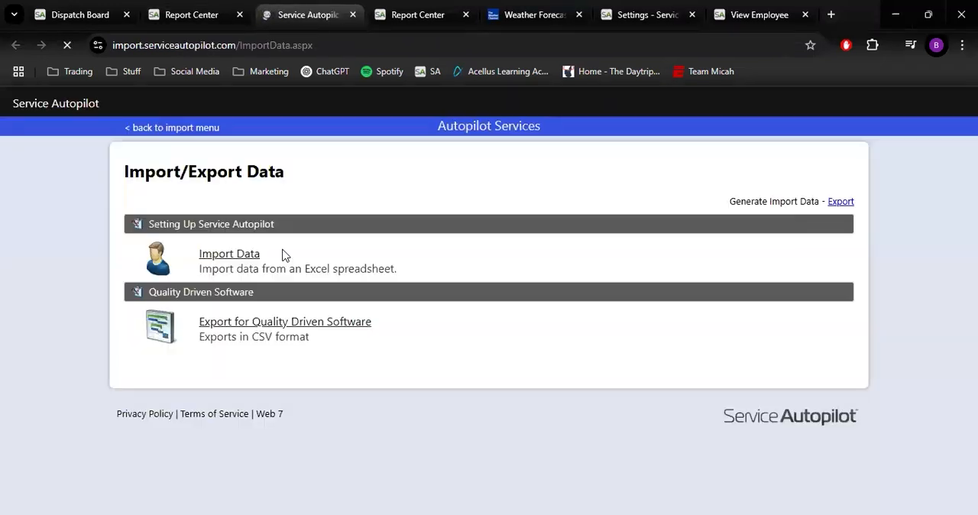
left_click(233, 258)
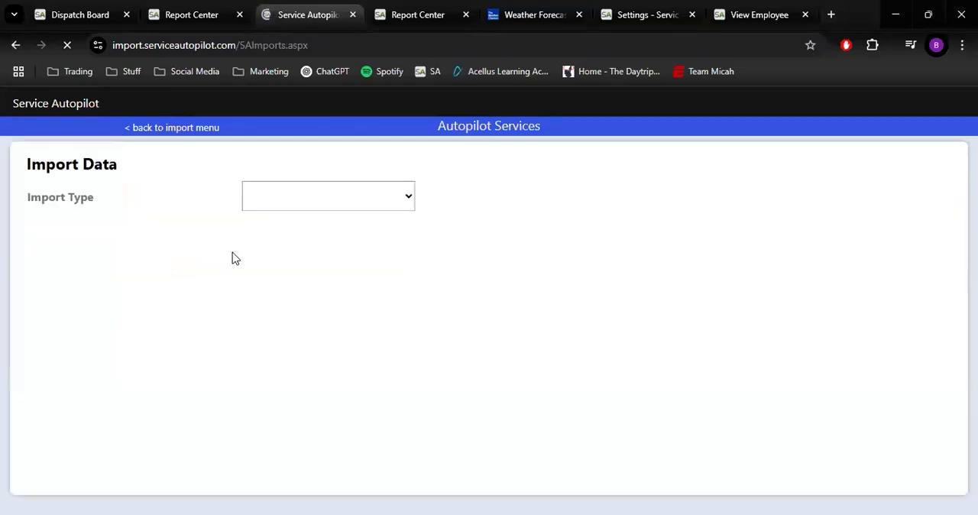
left_click(343, 200)
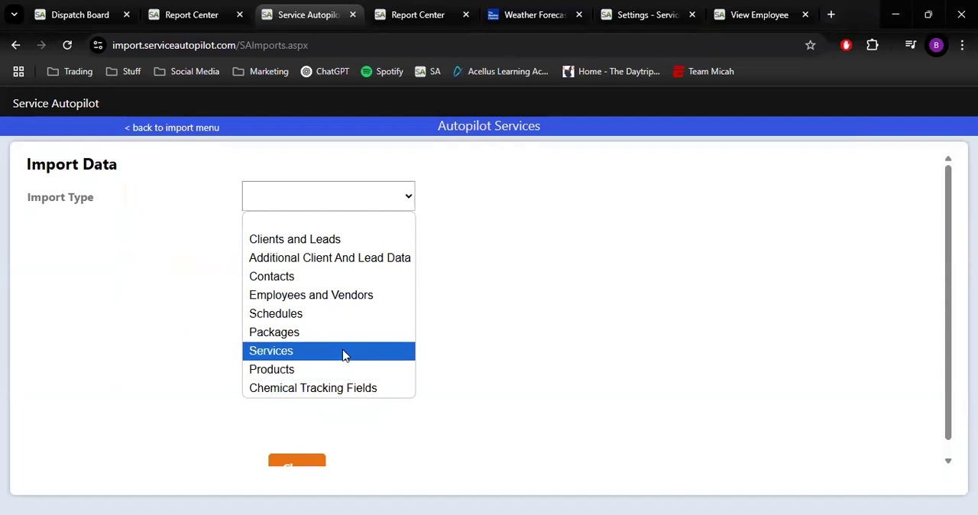
left_click(327, 391)
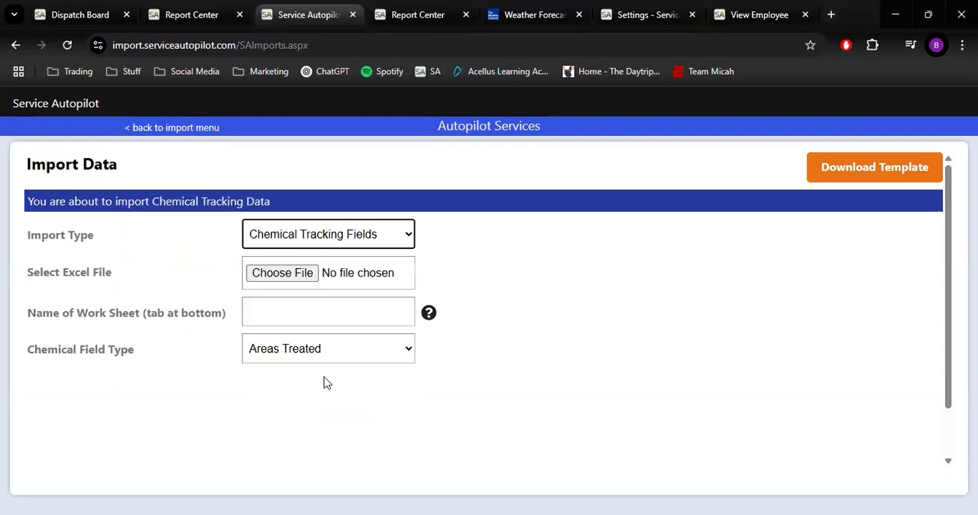
Download the chemical tracking import template and switch to the downloaded SampleChemicalLists workbook in Excel
left_click(876, 170)
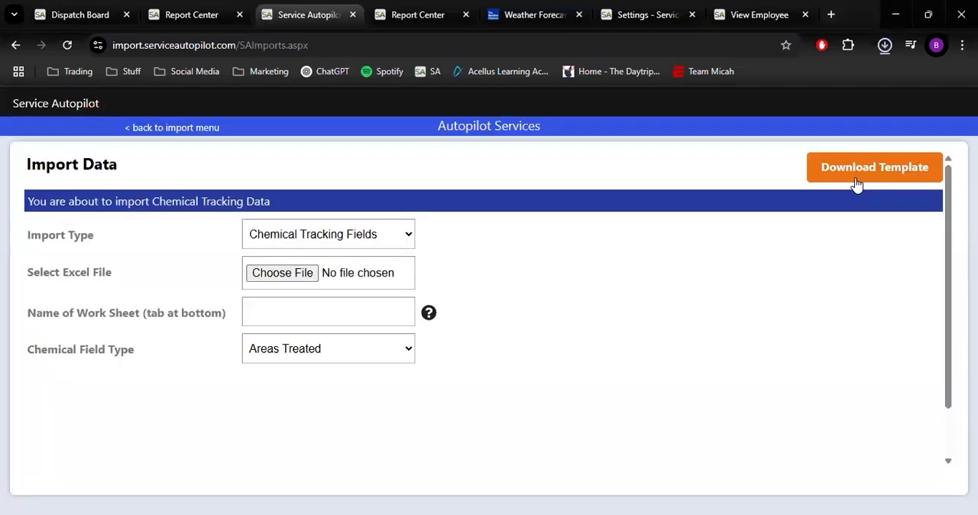
left_click(884, 46)
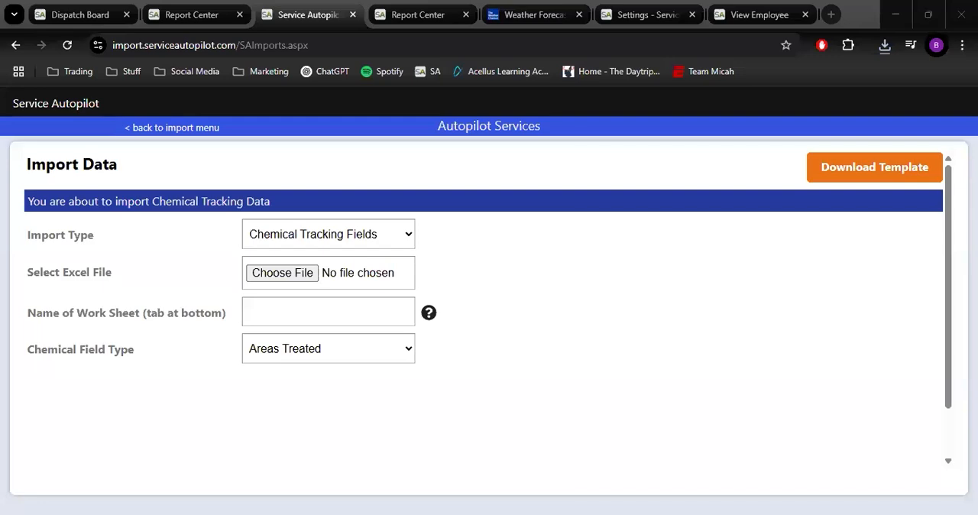
key("alt+Tab")
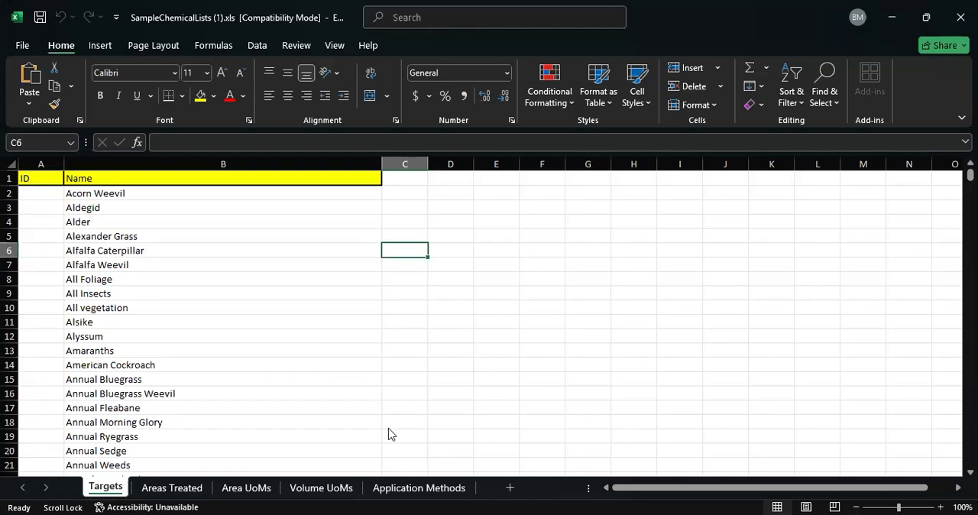
Review the template's sample lists on the Targets, Areas Treated, Area UoMs and Volume UoMs sheets
scroll(388, 434, "down", 1)
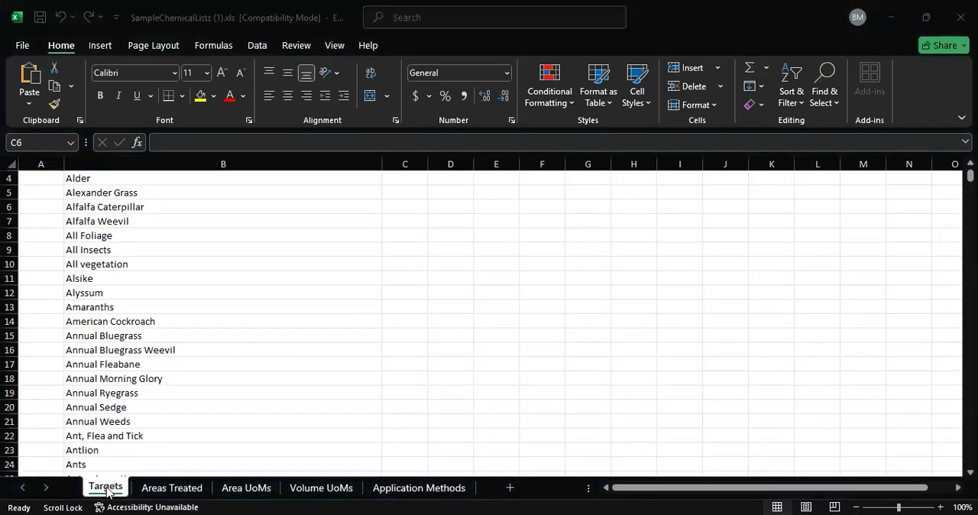
scroll(153, 493, "up", 1)
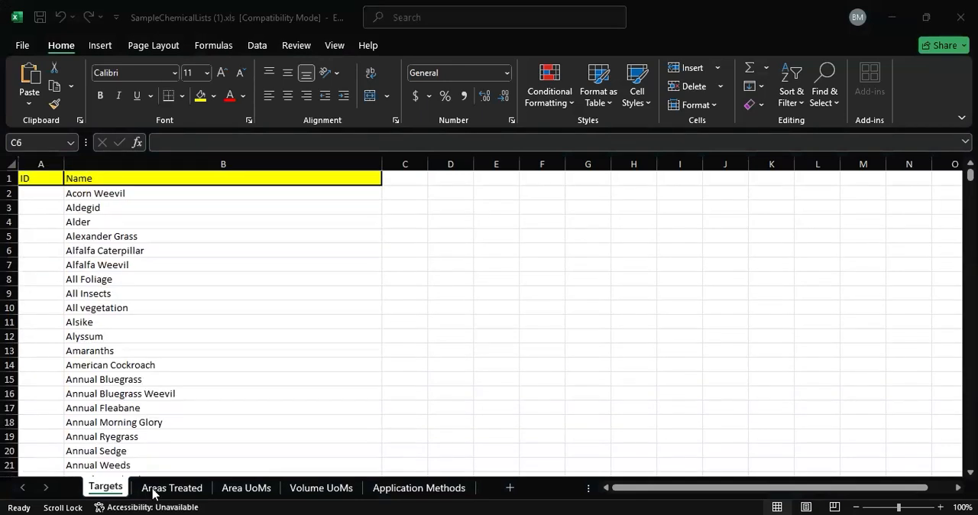
left_click(152, 494)
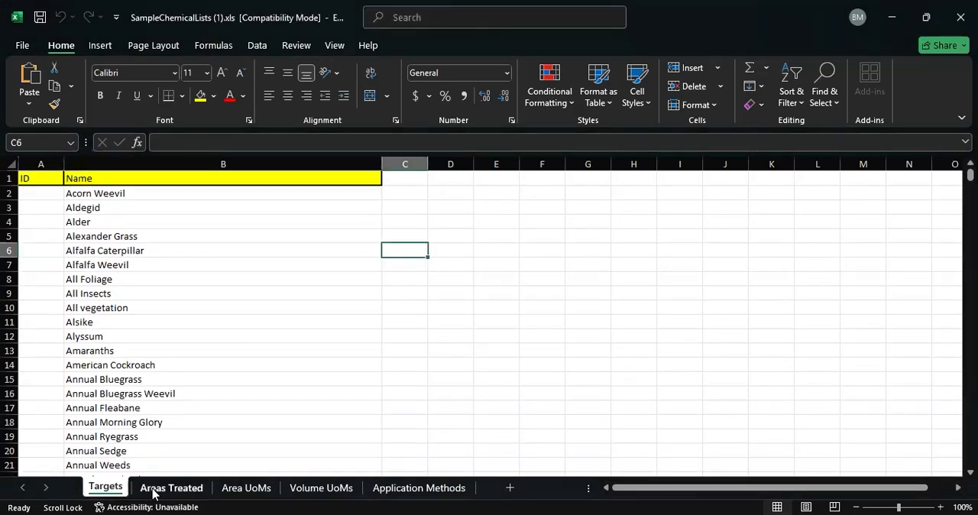
left_click(153, 493)
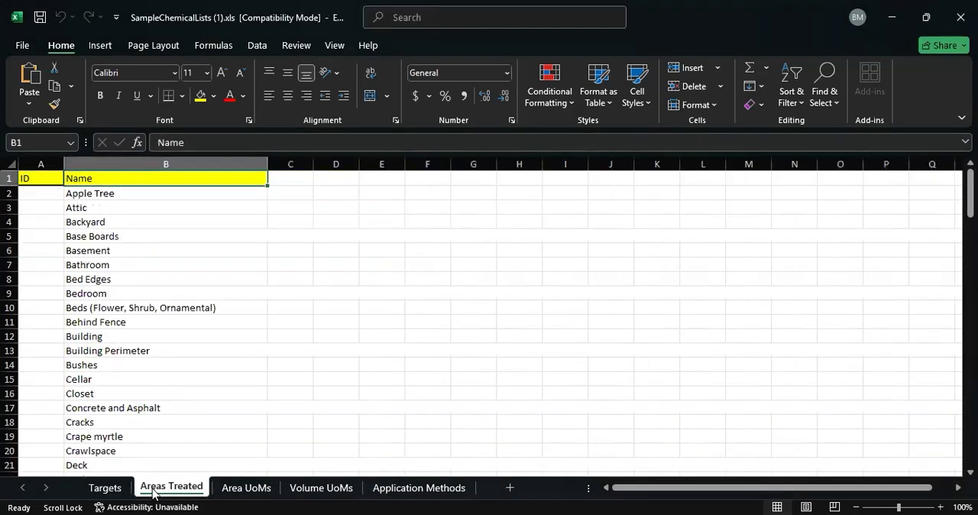
left_click(234, 493)
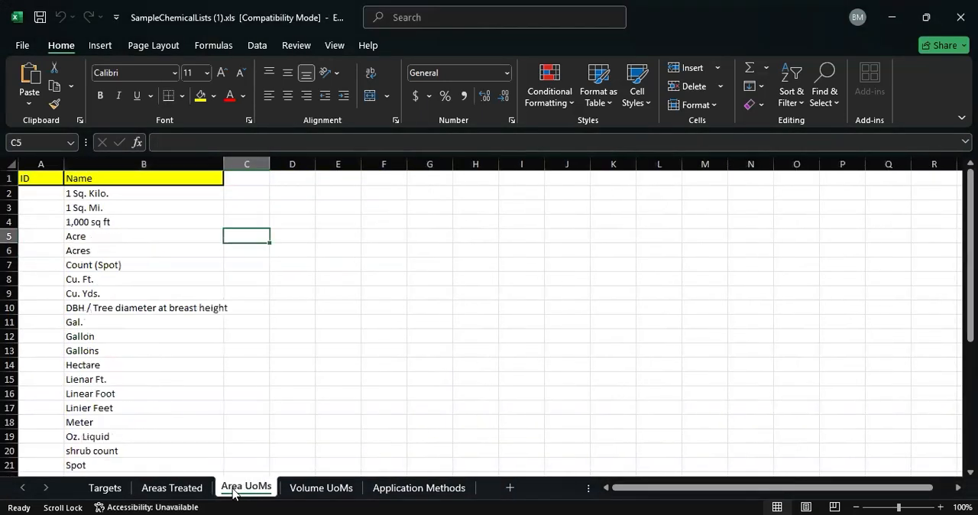
left_click(324, 493)
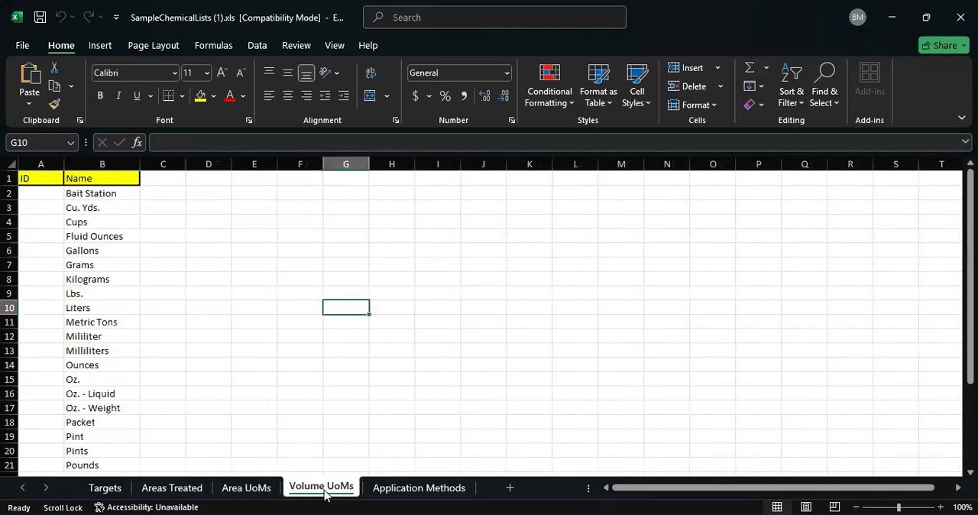
Examine the entries on the Application Methods sheet, including the Deep Root row, and recheck the Volume UoMs list
left_click(381, 491)
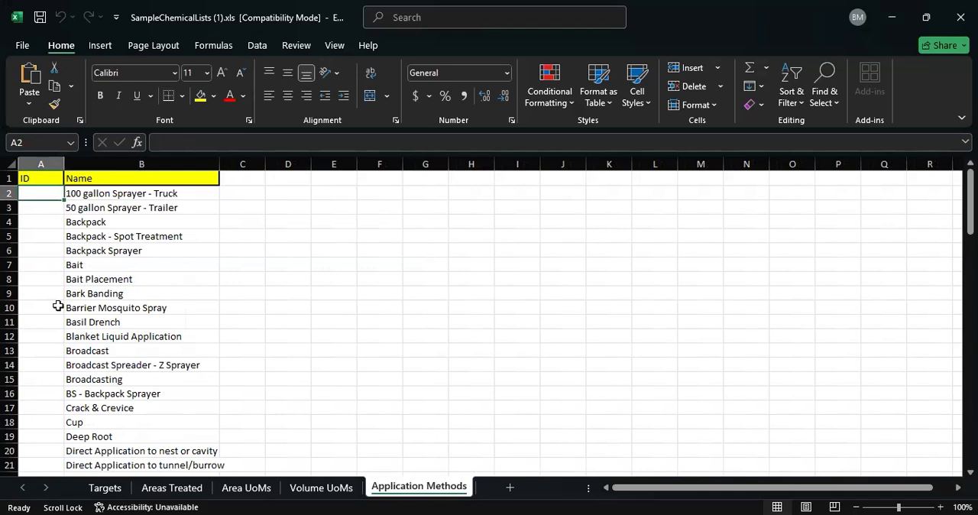
left_click(144, 306)
left_click(173, 336)
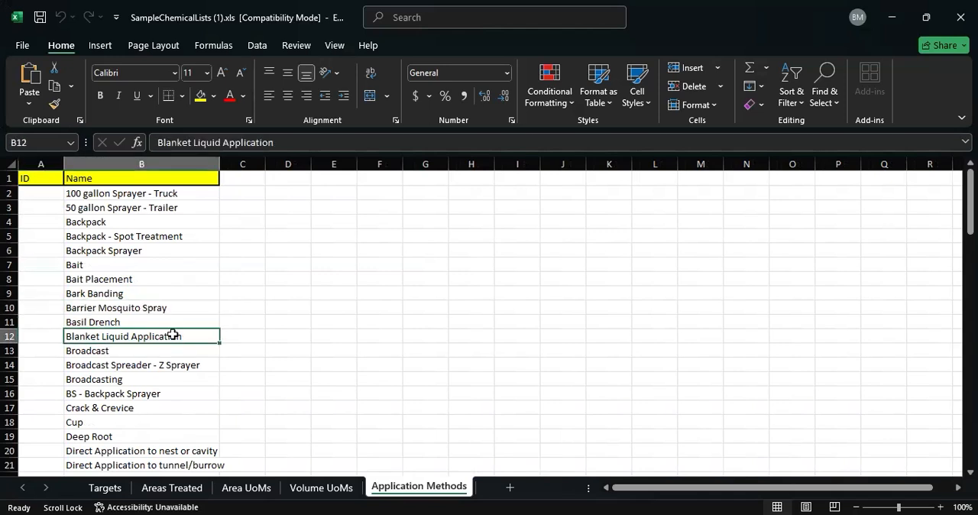
scroll(206, 356, "down", 4)
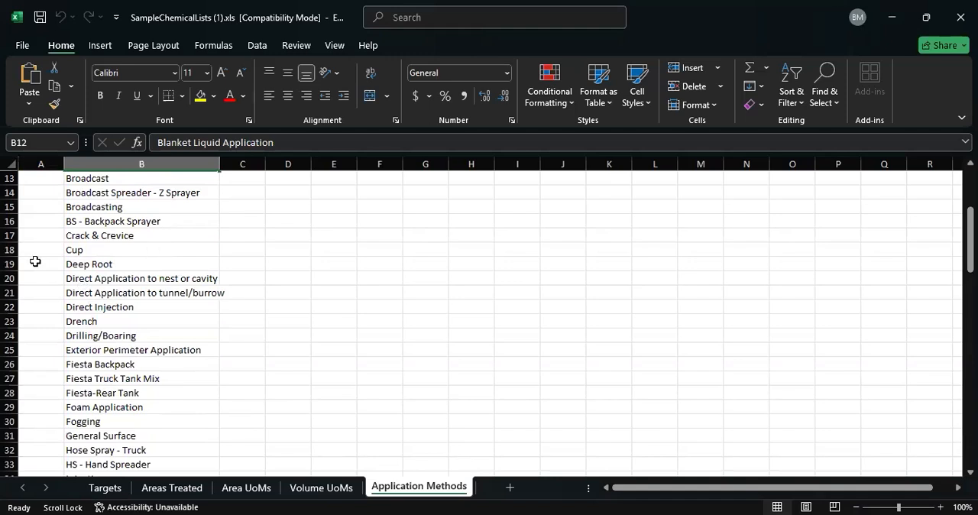
left_click(11, 264)
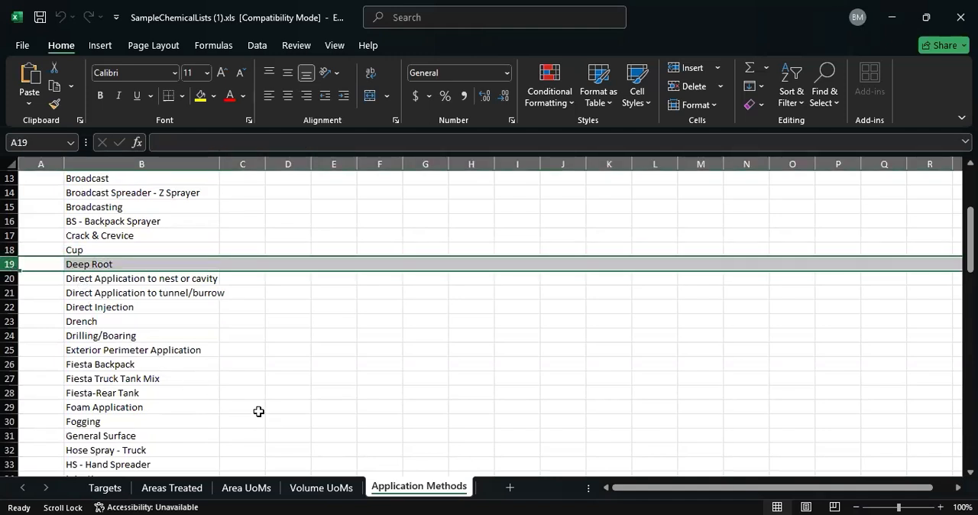
left_click(333, 489)
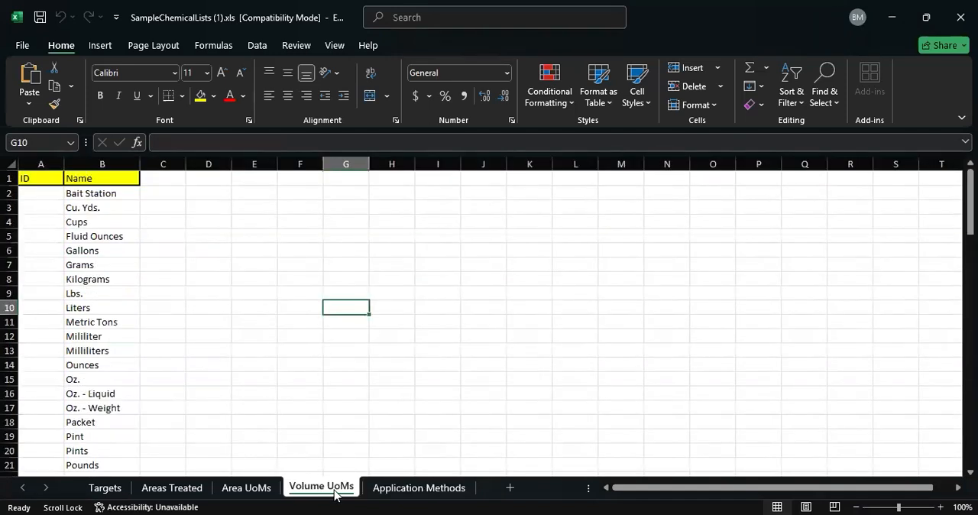
scroll(99, 305, "down", 4)
scroll(92, 252, "up", 4)
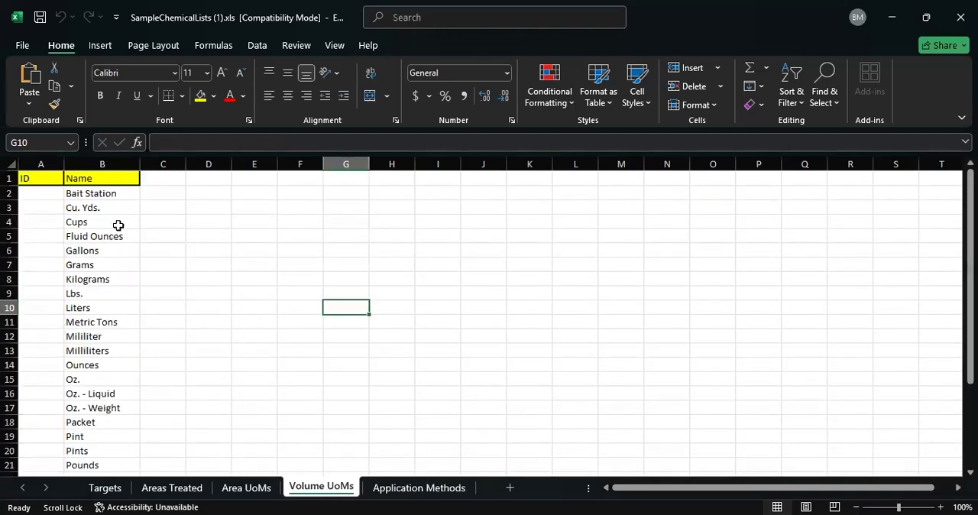
Check the rest of the Volume UoMs list down to the empty rows below Tons, and return to the import page
scroll(114, 363, "down", 5)
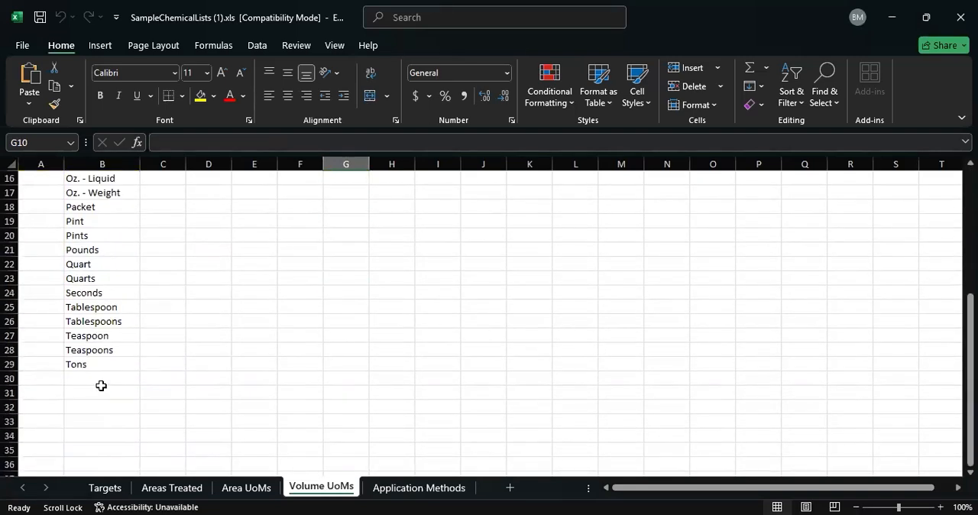
left_click_drag(101, 393, 101, 380)
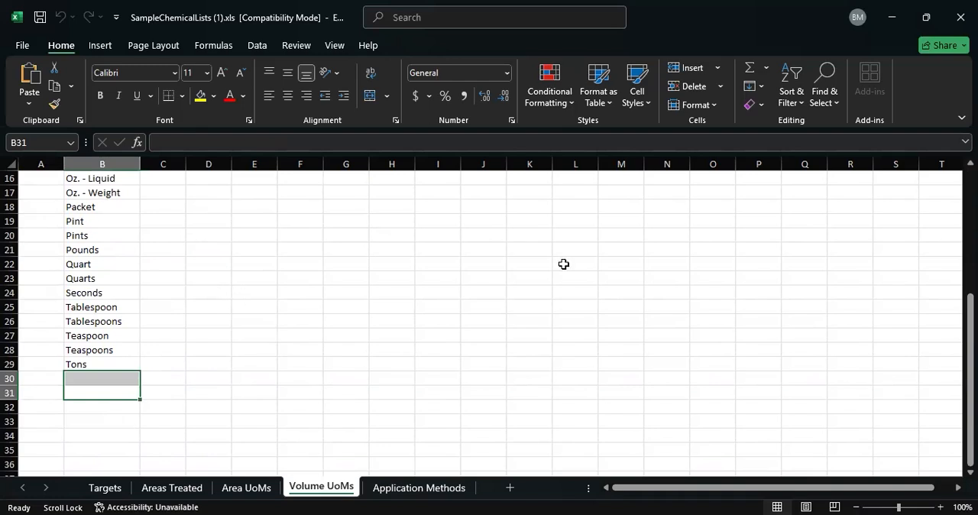
left_click(893, 17)
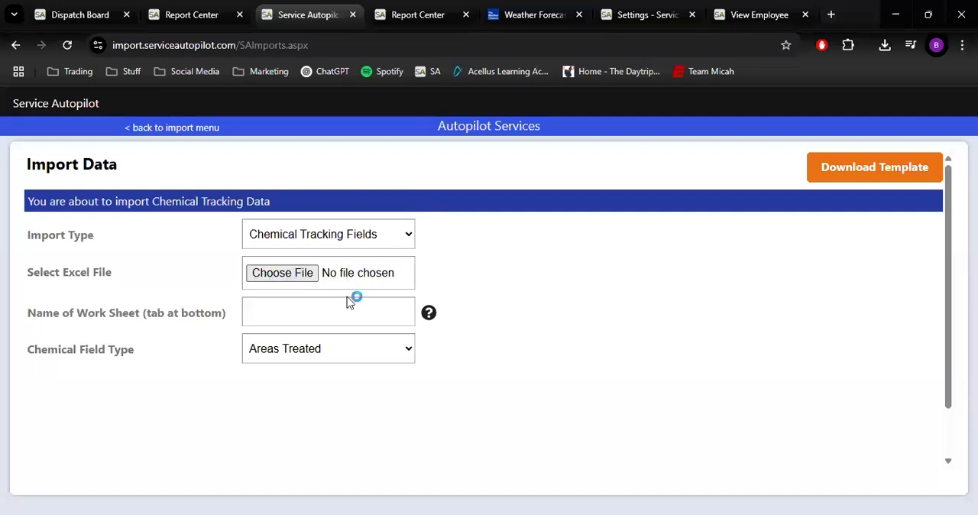
Choose SampleChemicalLists (1).xls from Downloads as the Excel file to import
left_click(288, 280)
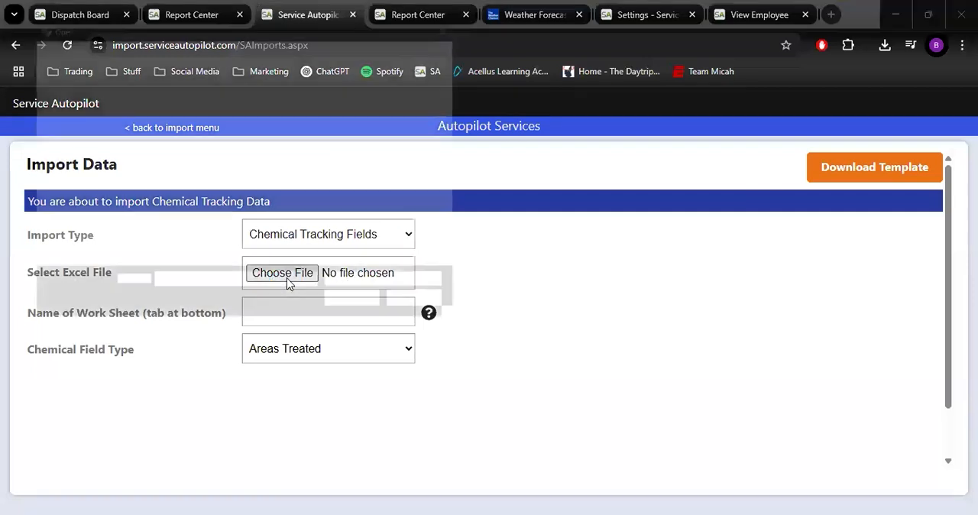
left_click(166, 128)
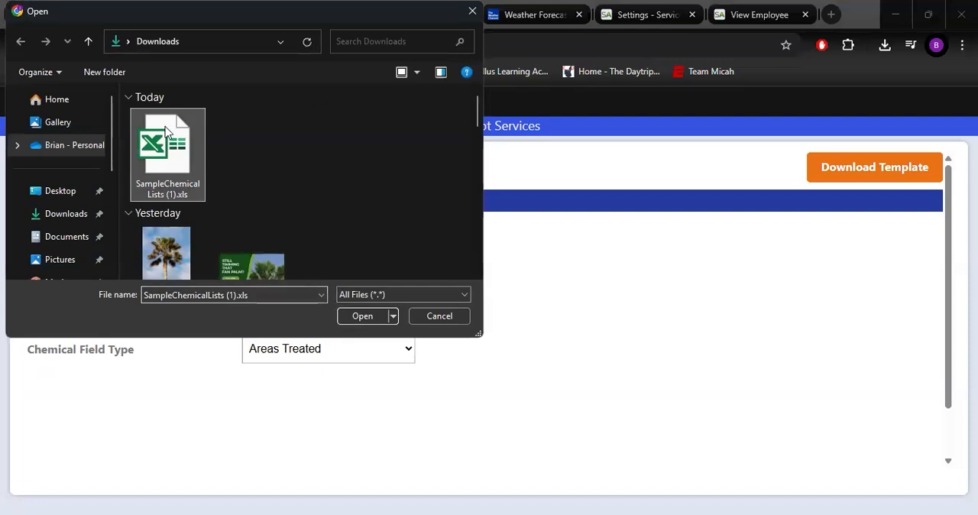
left_click(350, 317)
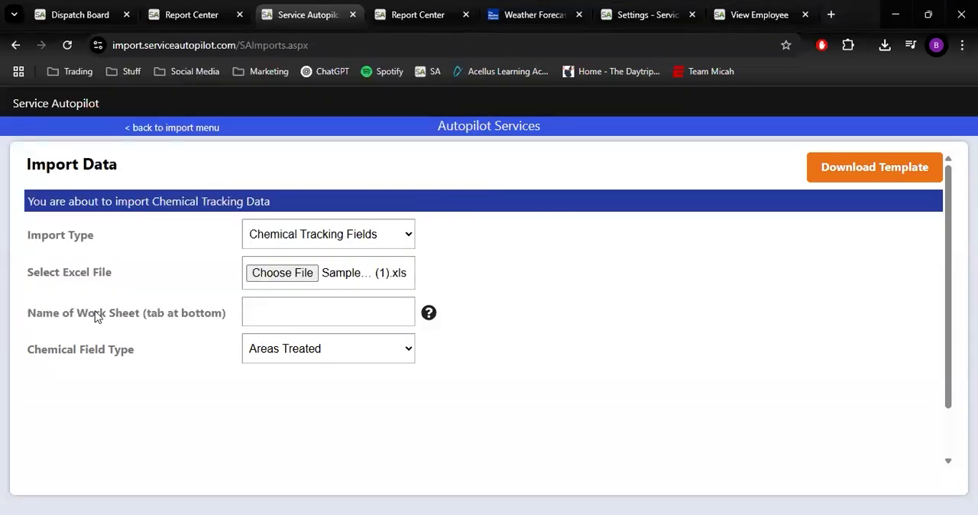
Check the Targets sheet's name in the workbook, and set both the import's worksheet name and chemical field type to Targets
left_click(275, 317)
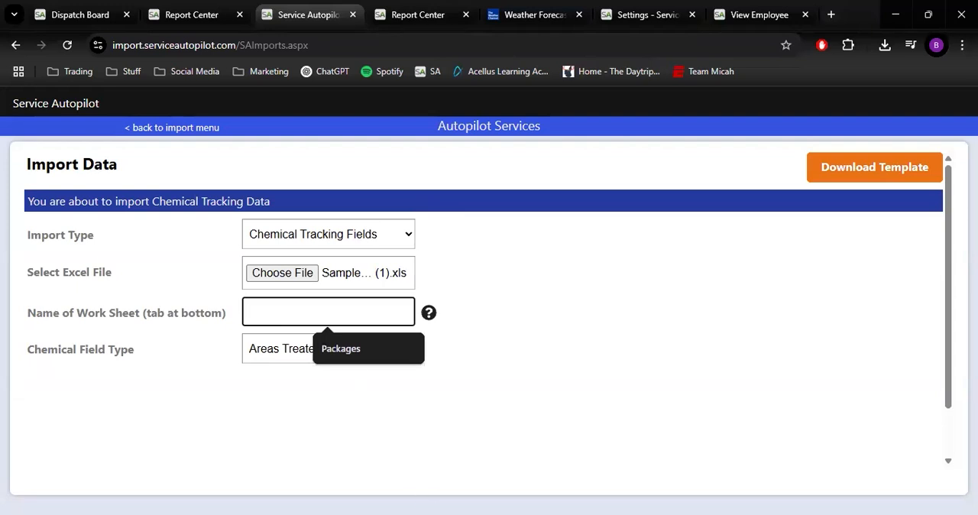
key("alt+Tab")
left_click(105, 488)
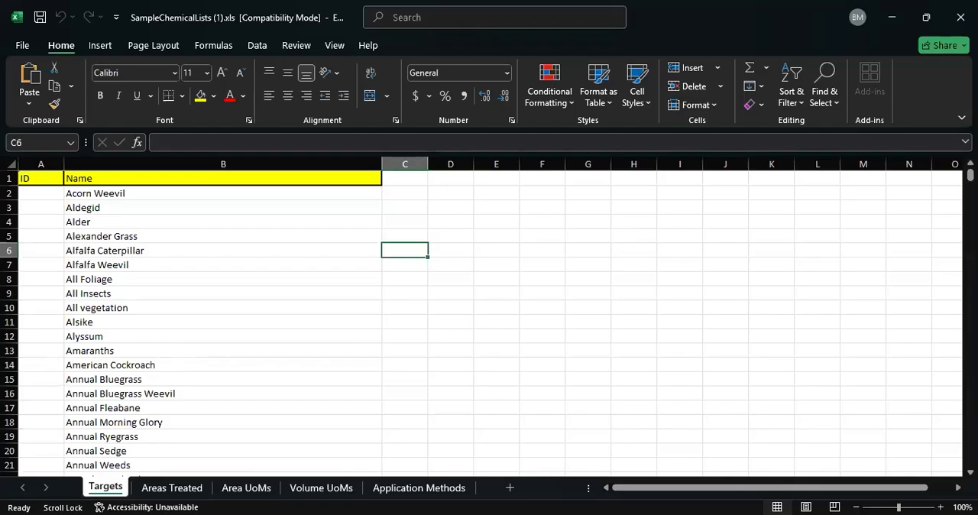
key("alt+Tab")
type("Targets")
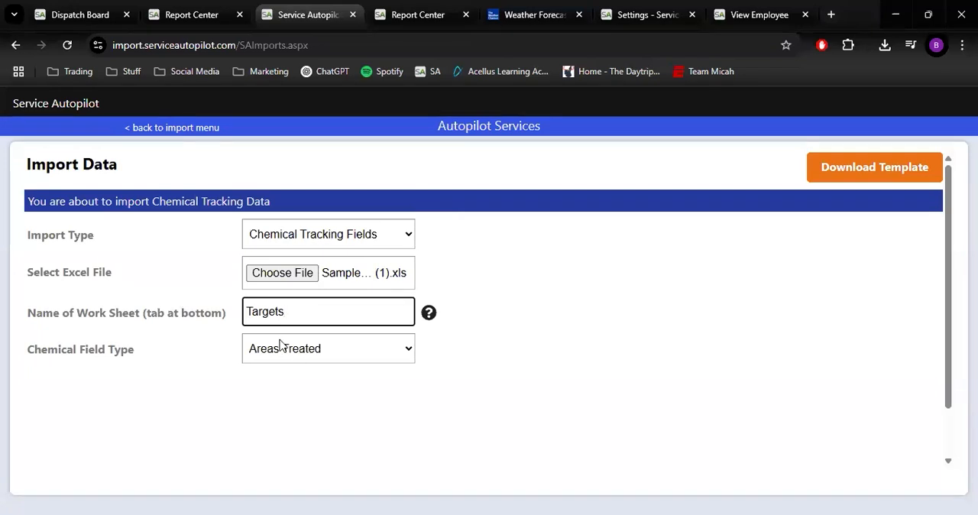
left_click(280, 345)
left_click(284, 392)
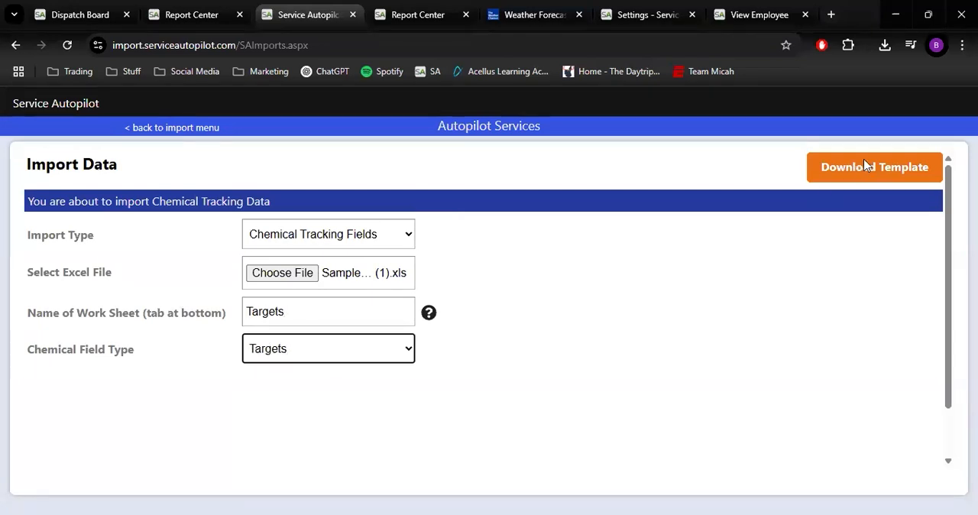
Continue to the chemical tracking import preview and select all rows of the file
scroll(389, 447, "down", 2)
left_click(286, 454)
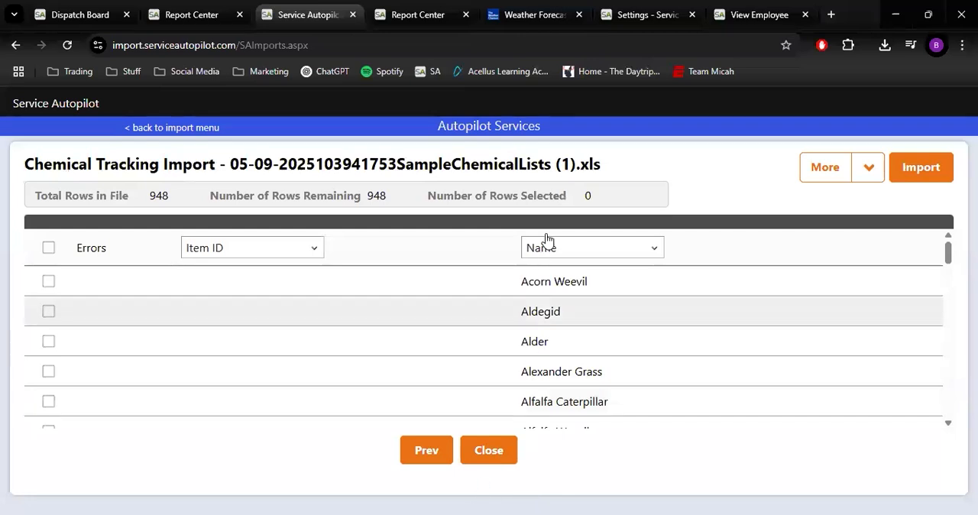
left_click(49, 249)
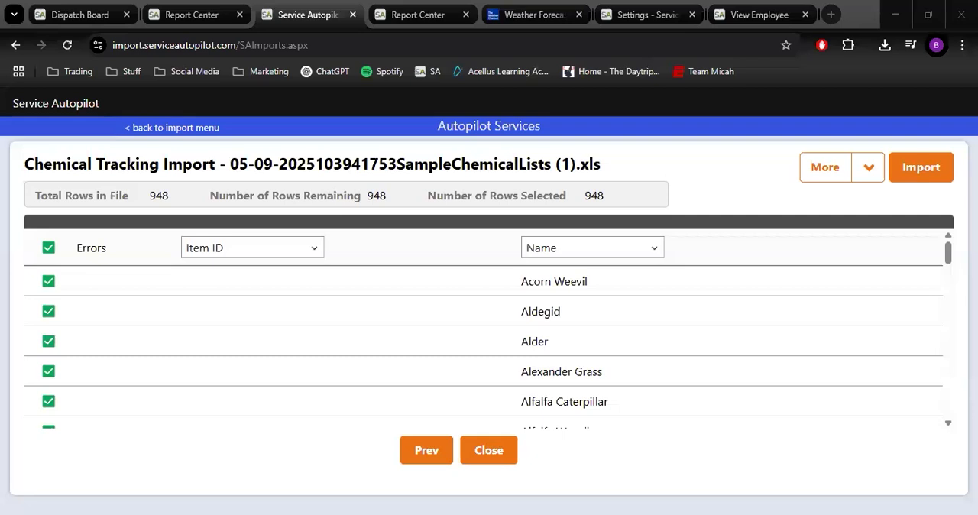
Revisit the Dispatch Board and the Chemical Tracking report, and return to the chemical import preview
left_click(98, 15)
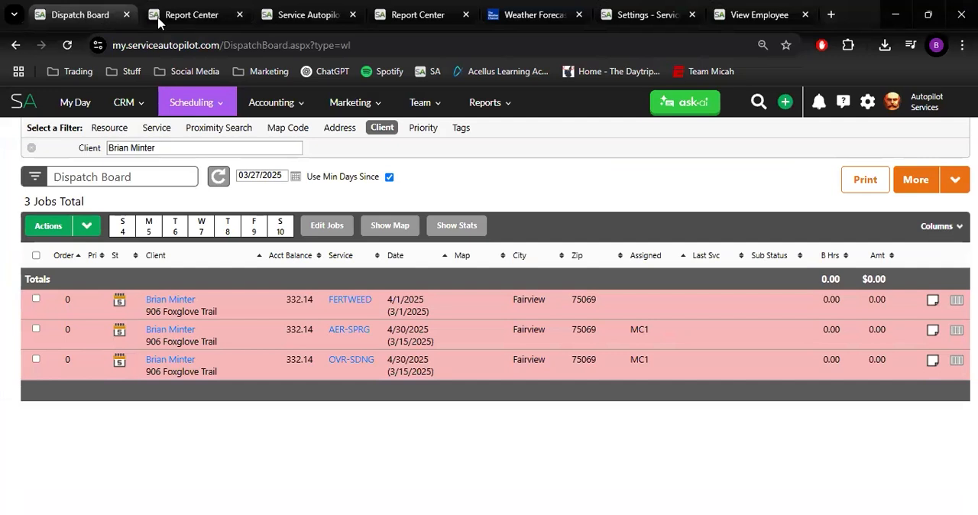
left_click(308, 16)
left_click(200, 16)
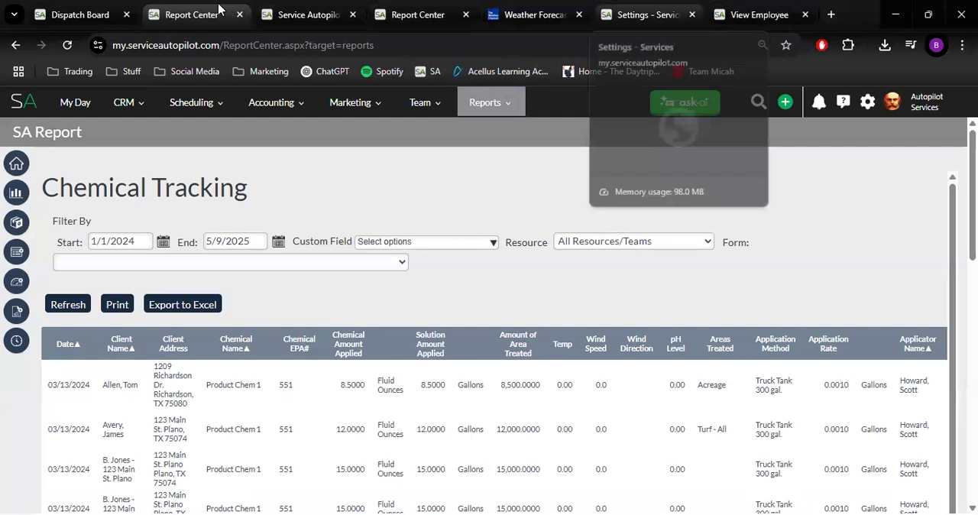
left_click(291, 10)
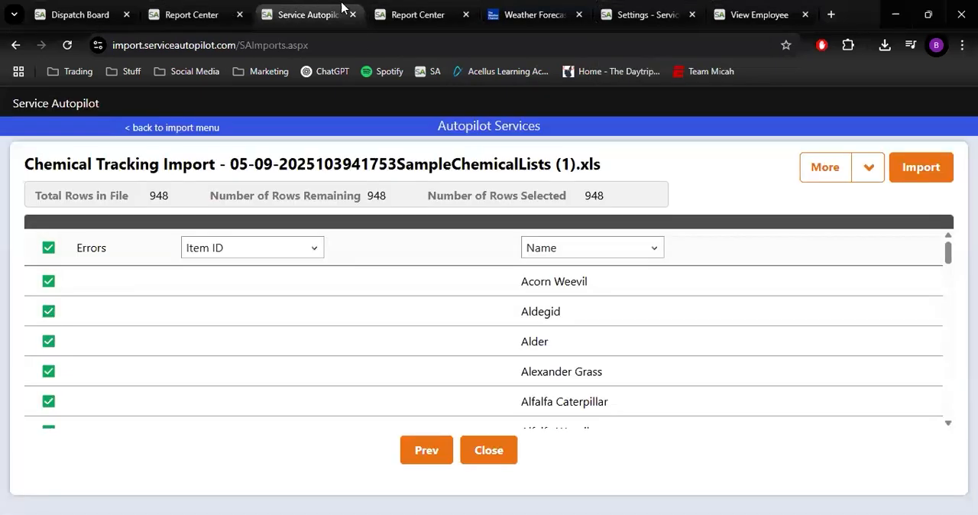
Revisit the Planned Chemical Usage Report, close the weather forecast page and switch to the Services settings list
left_click(403, 11)
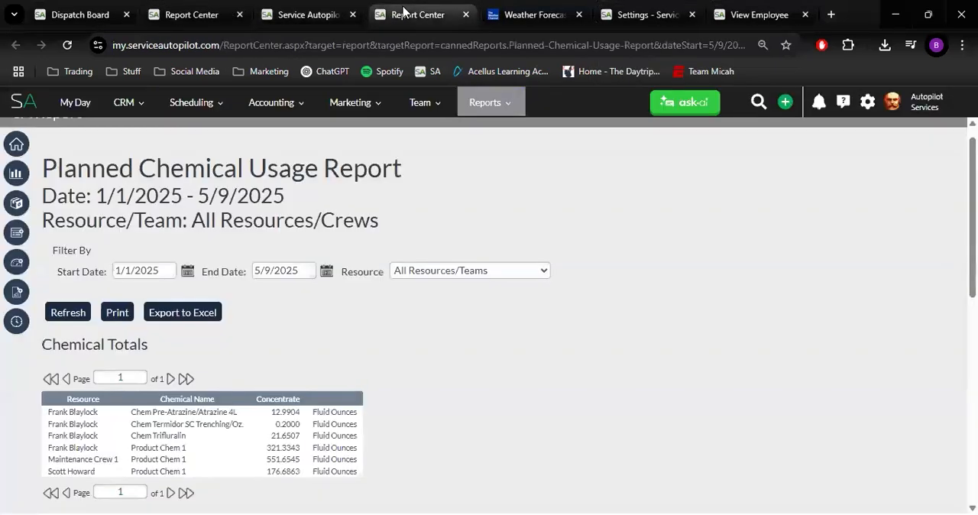
left_click(580, 15)
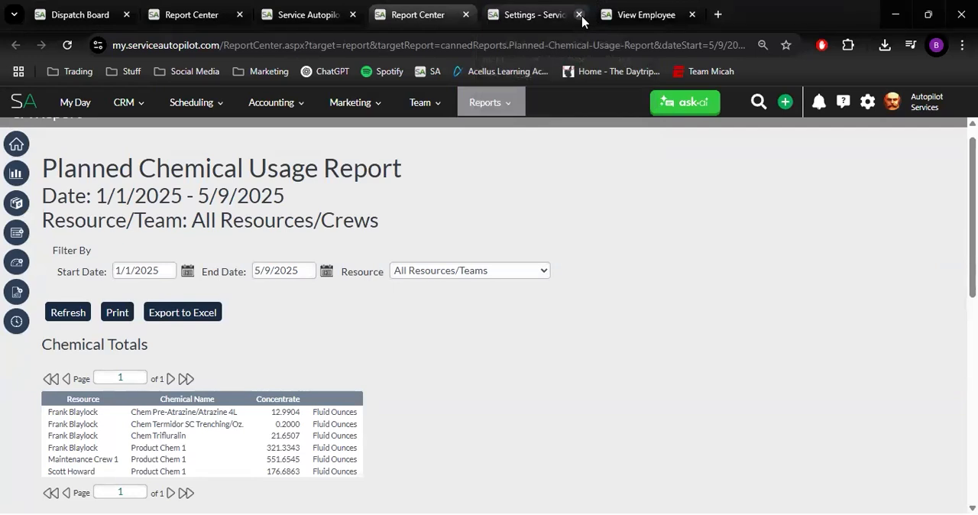
left_click(548, 15)
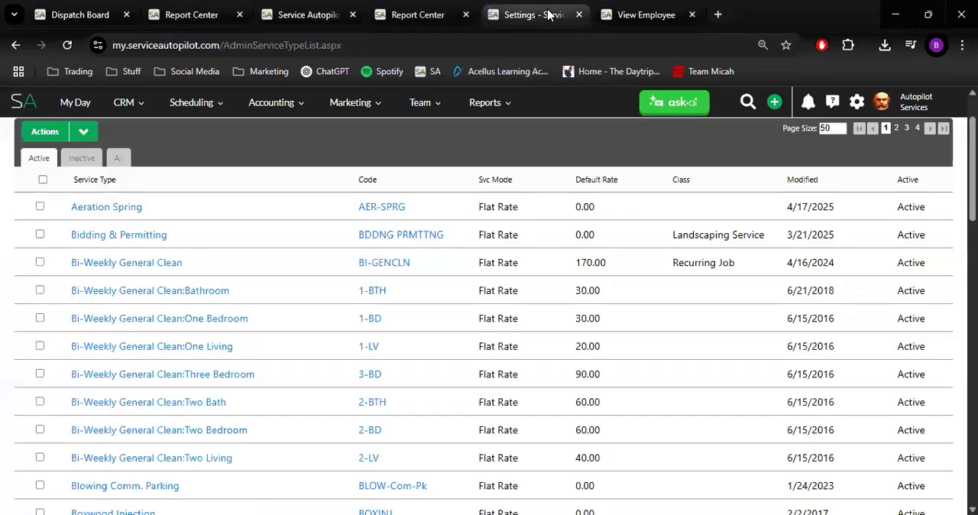